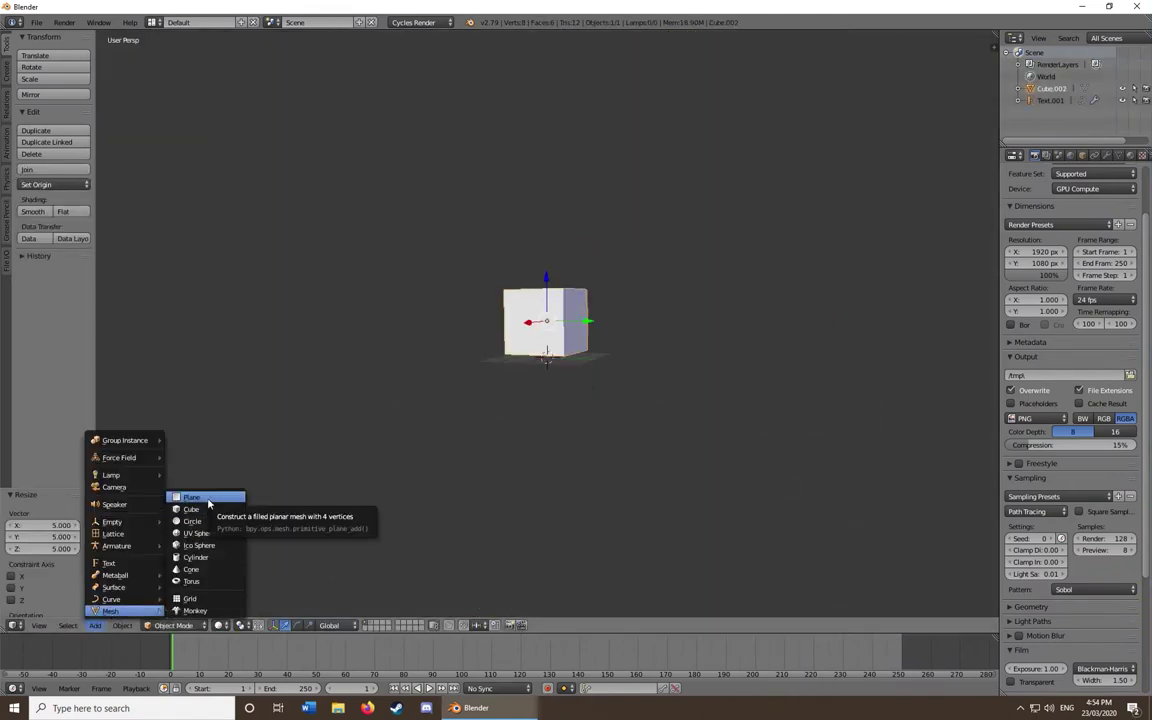
Add a floor plane under the cube and enable nodes with a shader for the world background
left_click(190, 497)
key("Tab")
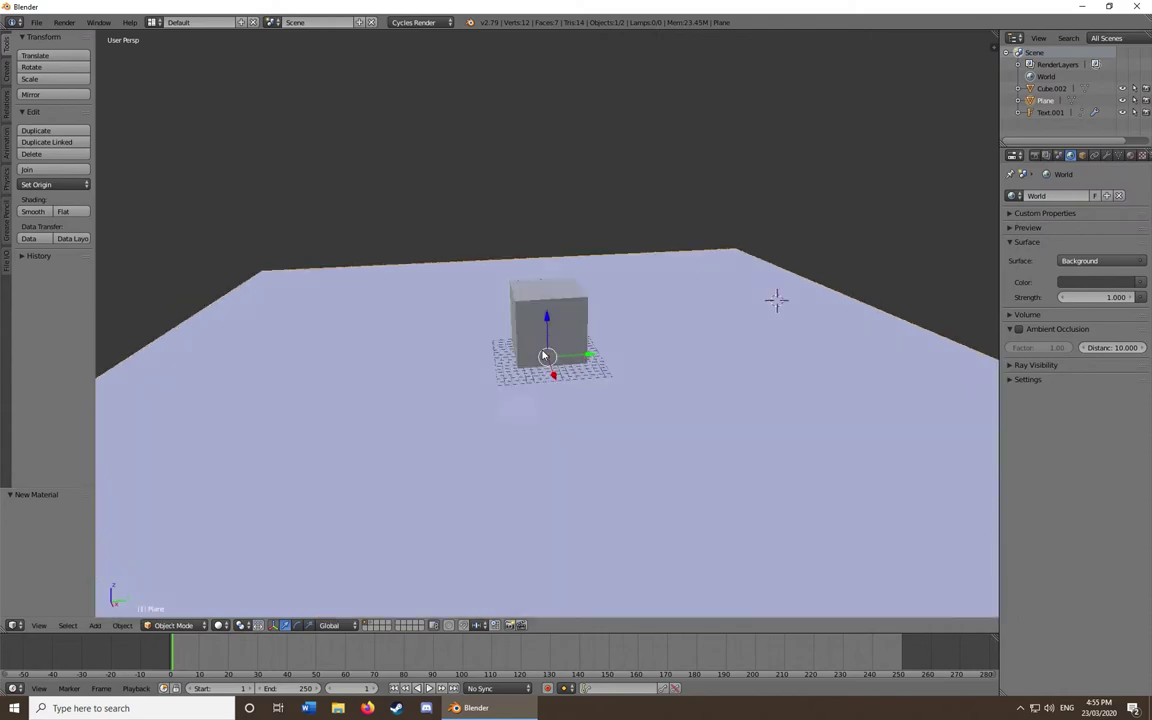
left_click(1070, 155)
left_click(1075, 195)
left_click(1100, 286)
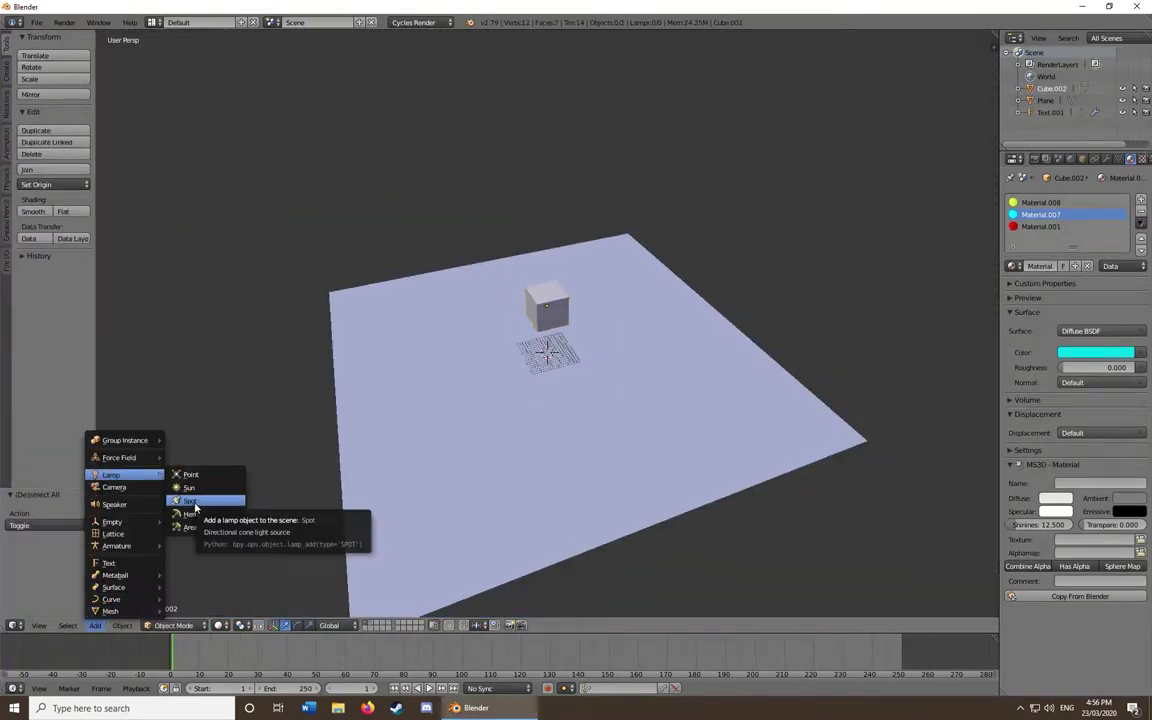
Add a spot lamp and raise its strength while previewing in rendered shading
left_click(194, 502)
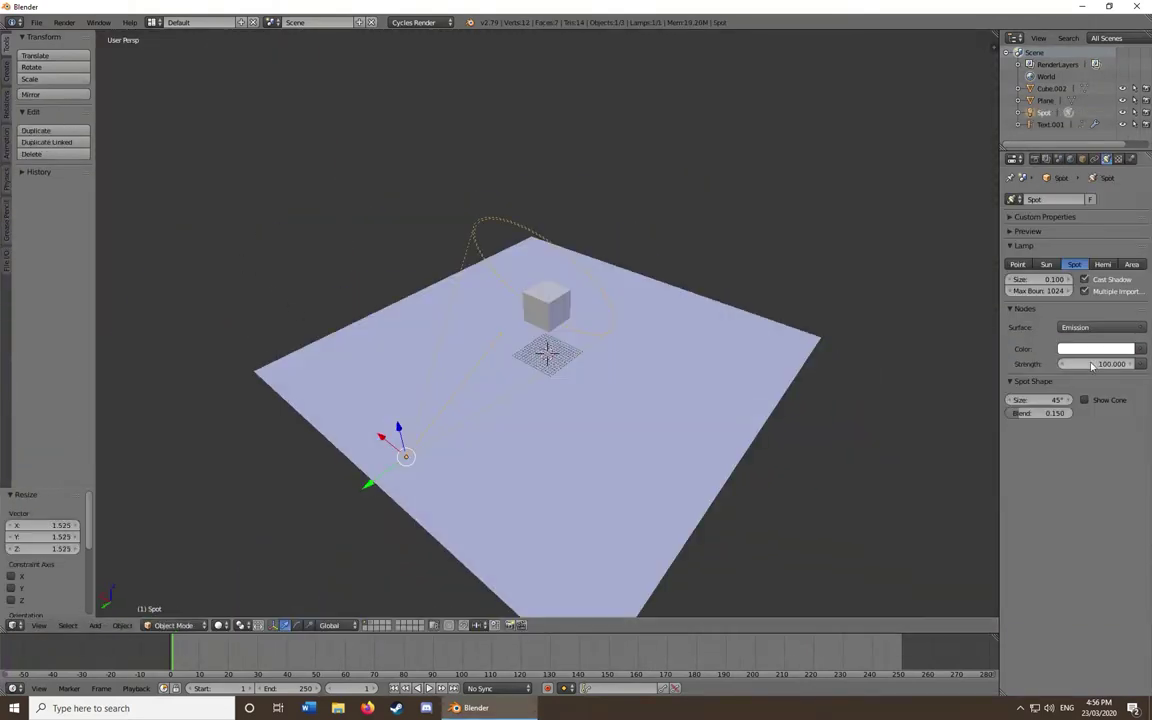
key("shift+z")
left_click(1098, 363)
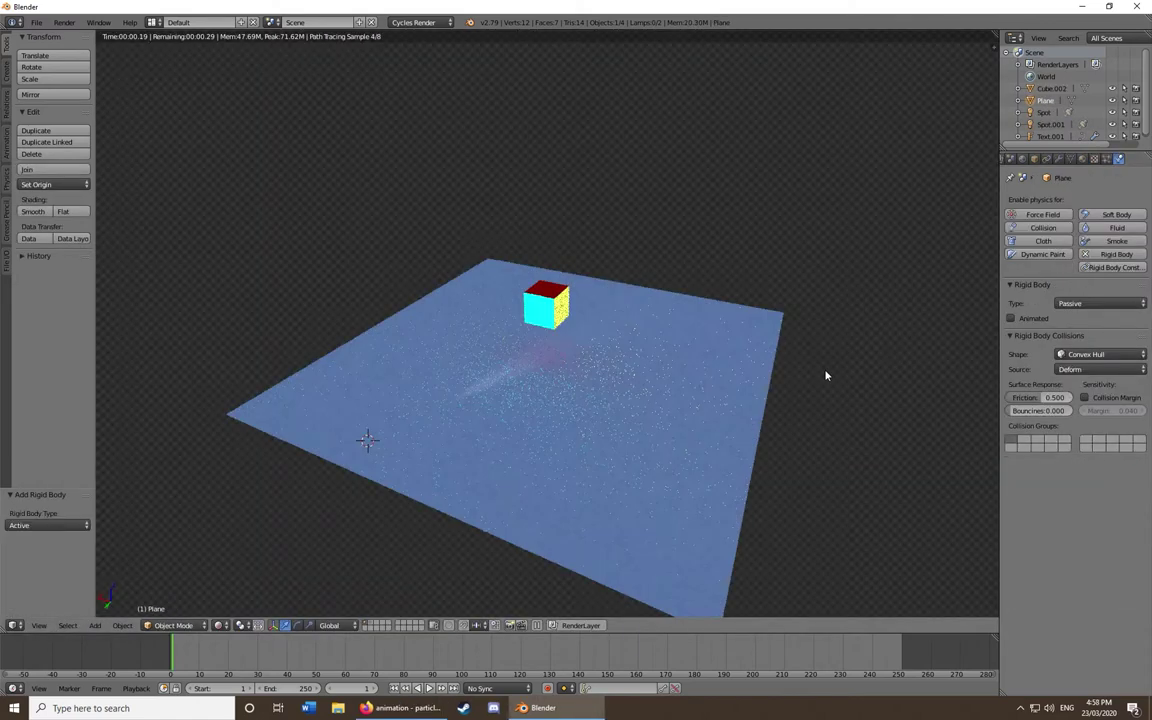
key("shift+z")
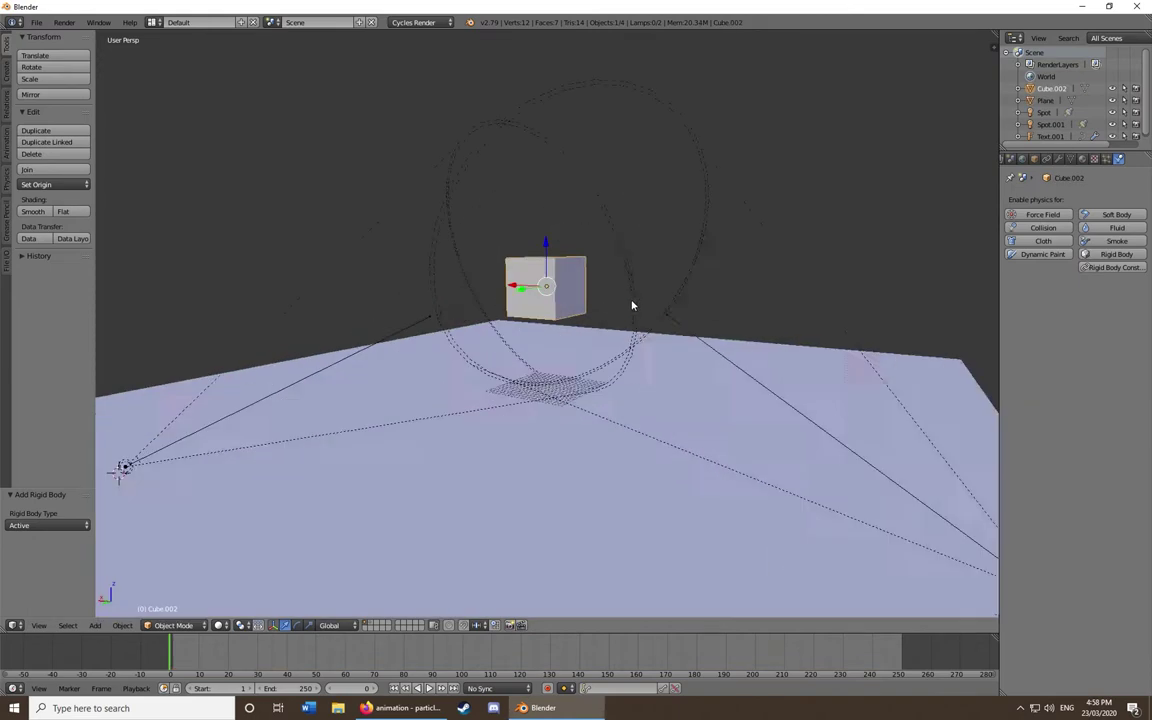
Align the camera to the view, make the cube a rigid body, and play its fall to frame 60
key("Return")
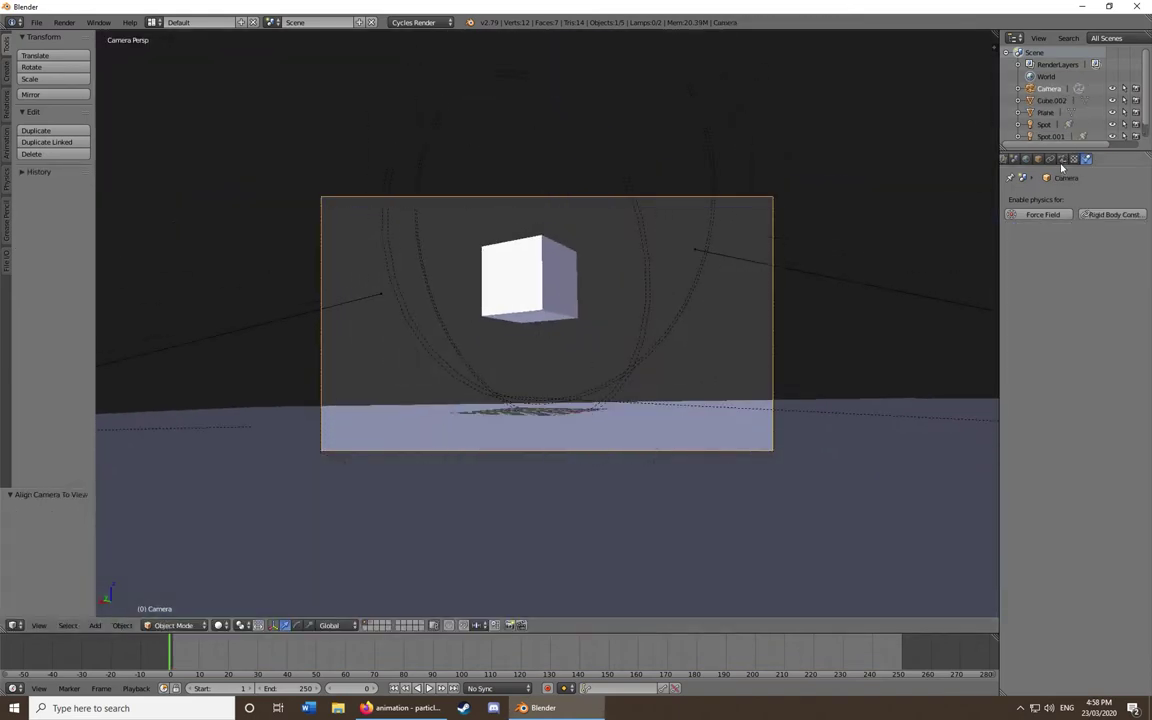
left_click(1062, 158)
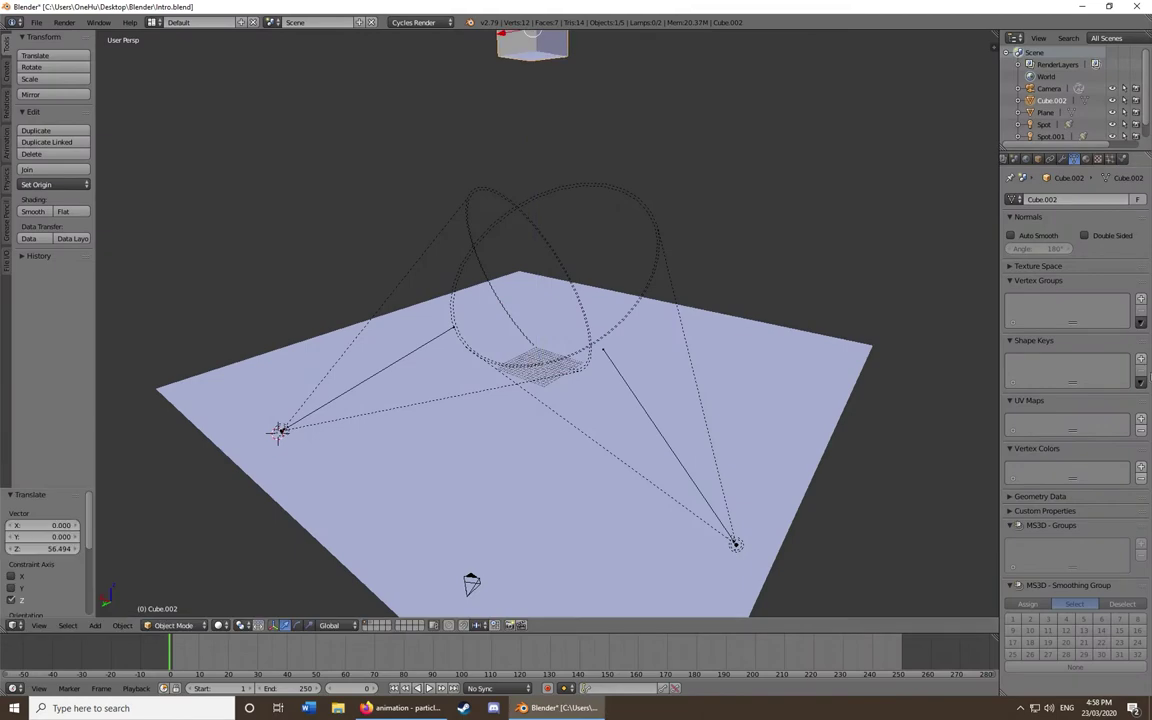
left_click(1122, 158)
left_click(1116, 254)
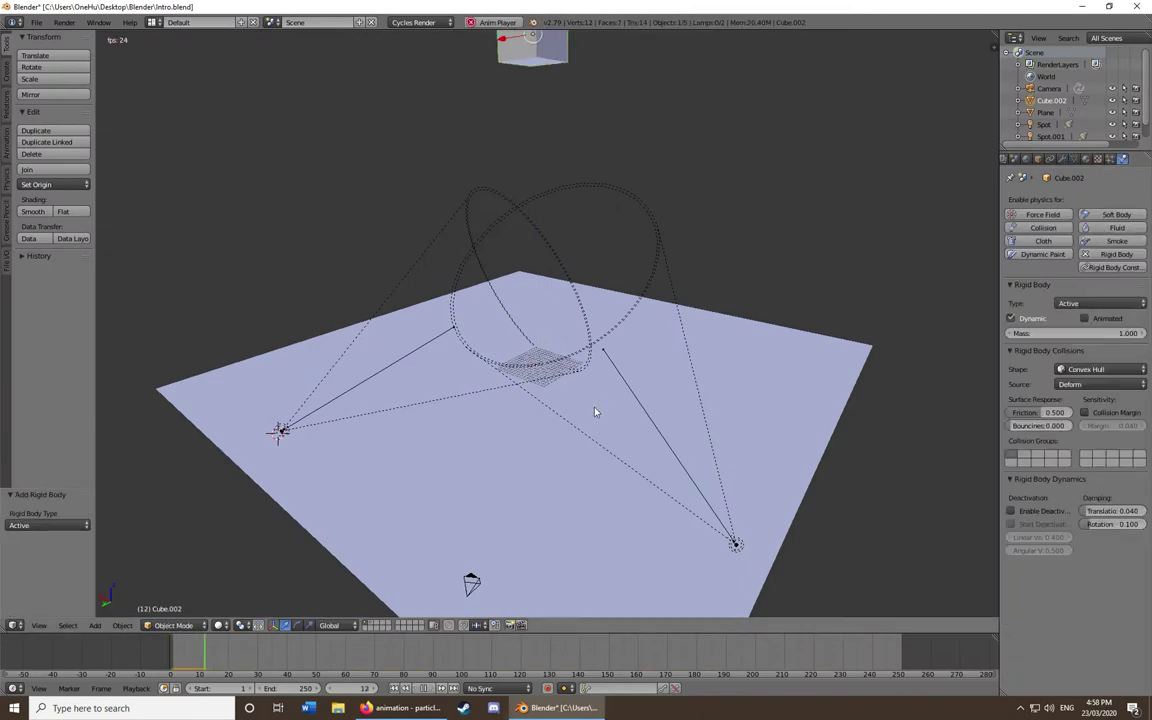
key("alt+a")
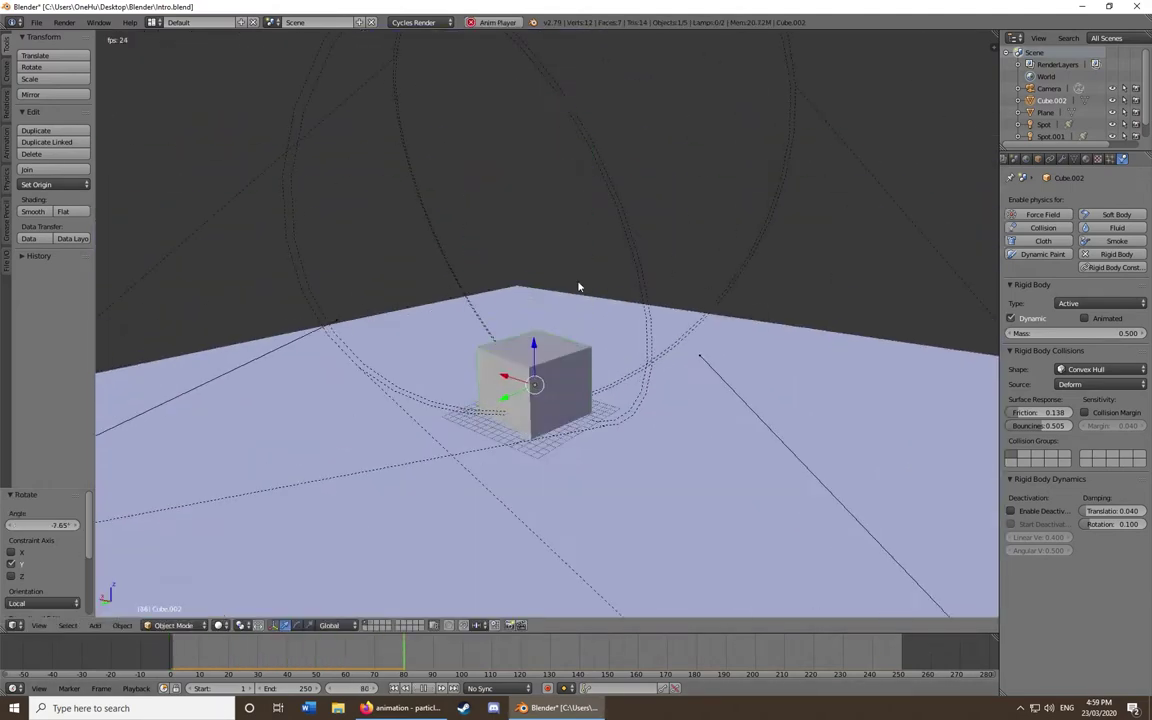
left_click(350, 648)
Test the cube's collision shape as Box, then Mesh, while playing the fall
left_click(1100, 369)
left_click(1100, 362)
key("alt+a")
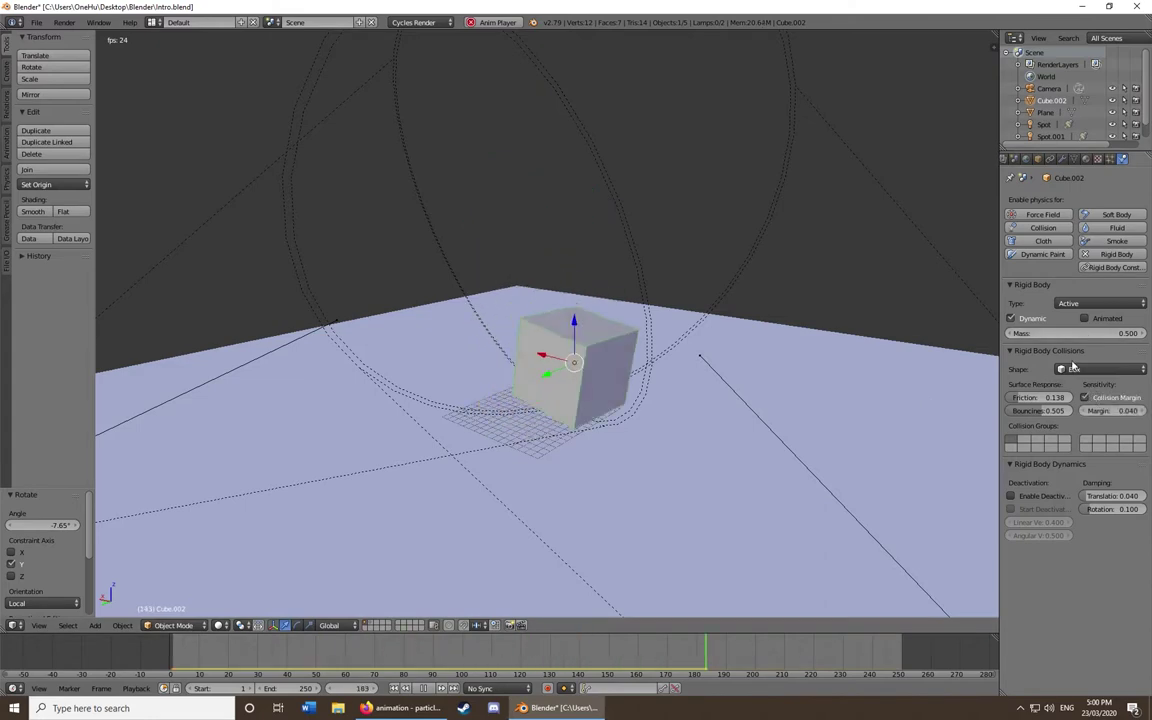
left_click(1100, 369)
left_click(1090, 268)
left_click(168, 664)
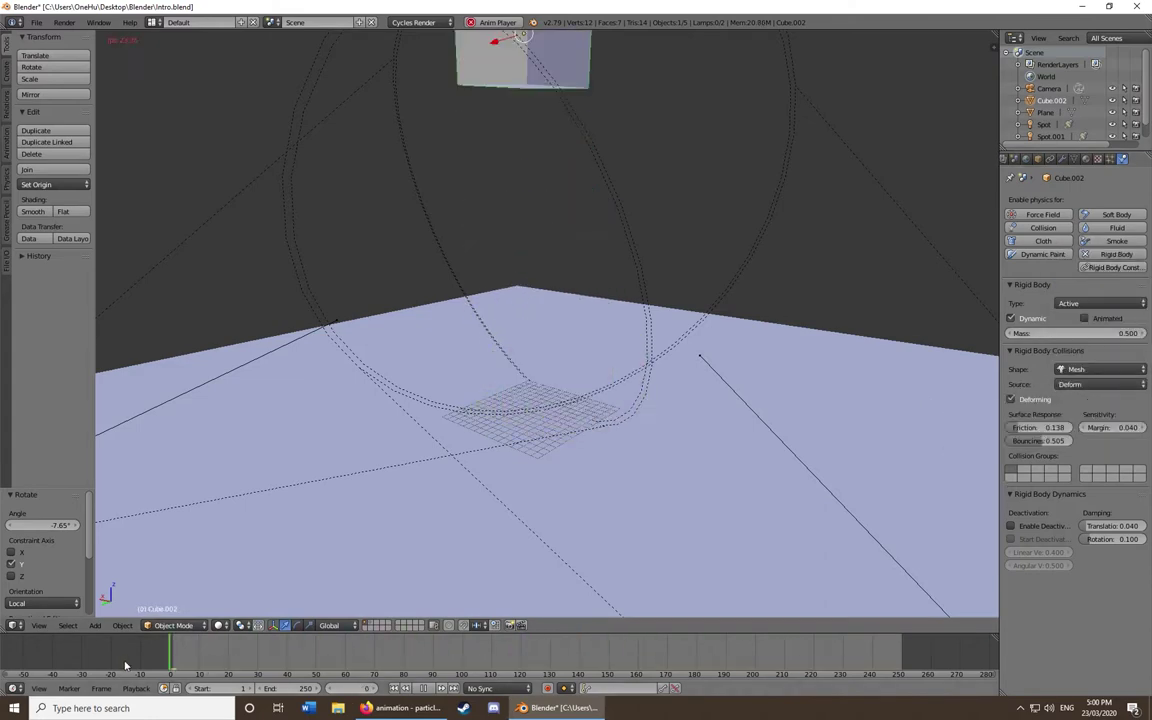
Select the floor and cube, show the cube's transform values, and watch the fall
right_click(766, 386)
key("Tab")
key("Tab")
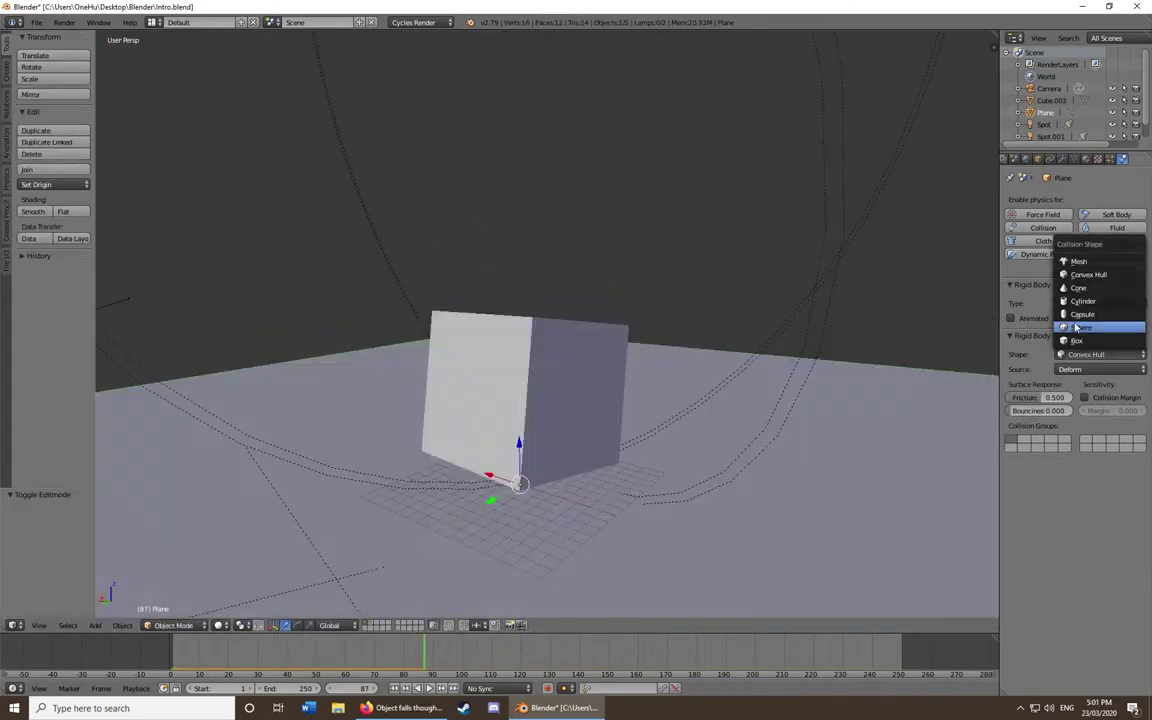
mouse_move(452, 491)
middle_mouse_down()
mouse_move(329, 489)
mouse_move(477, 320)
middle_mouse_up()
right_click(490, 320)
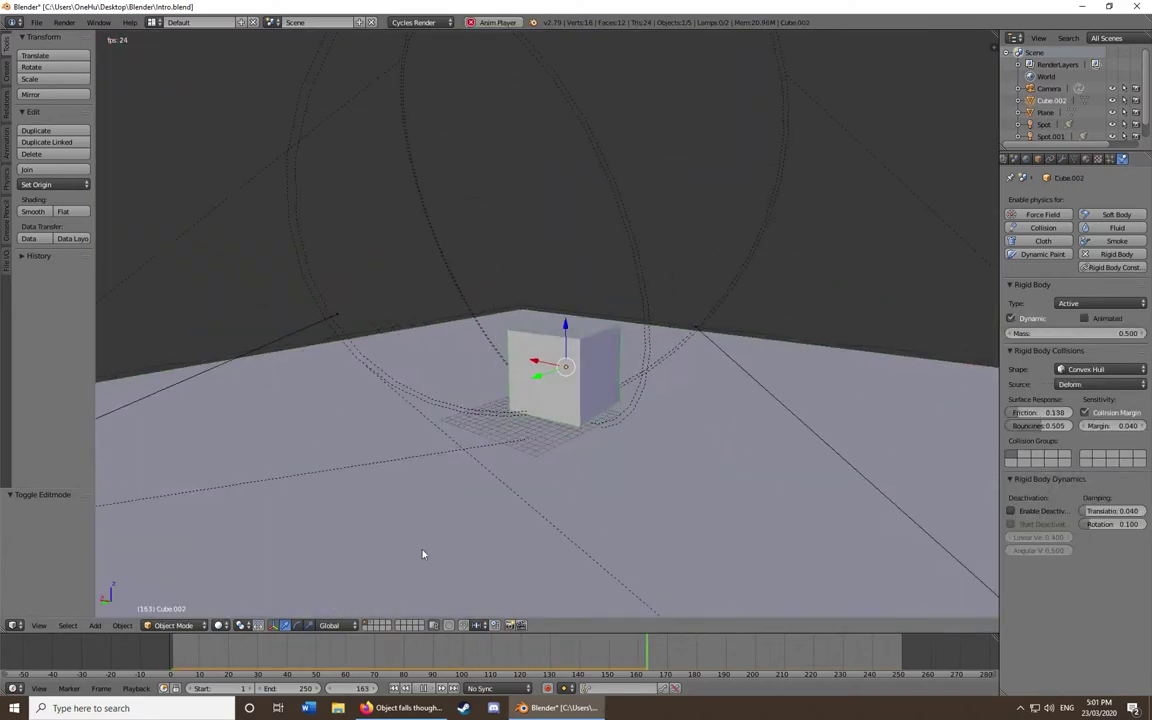
key("n")
key("Escape")
mouse_move(655, 285)
middle_mouse_down()
mouse_move(519, 285)
mouse_move(444, 331)
middle_mouse_up()
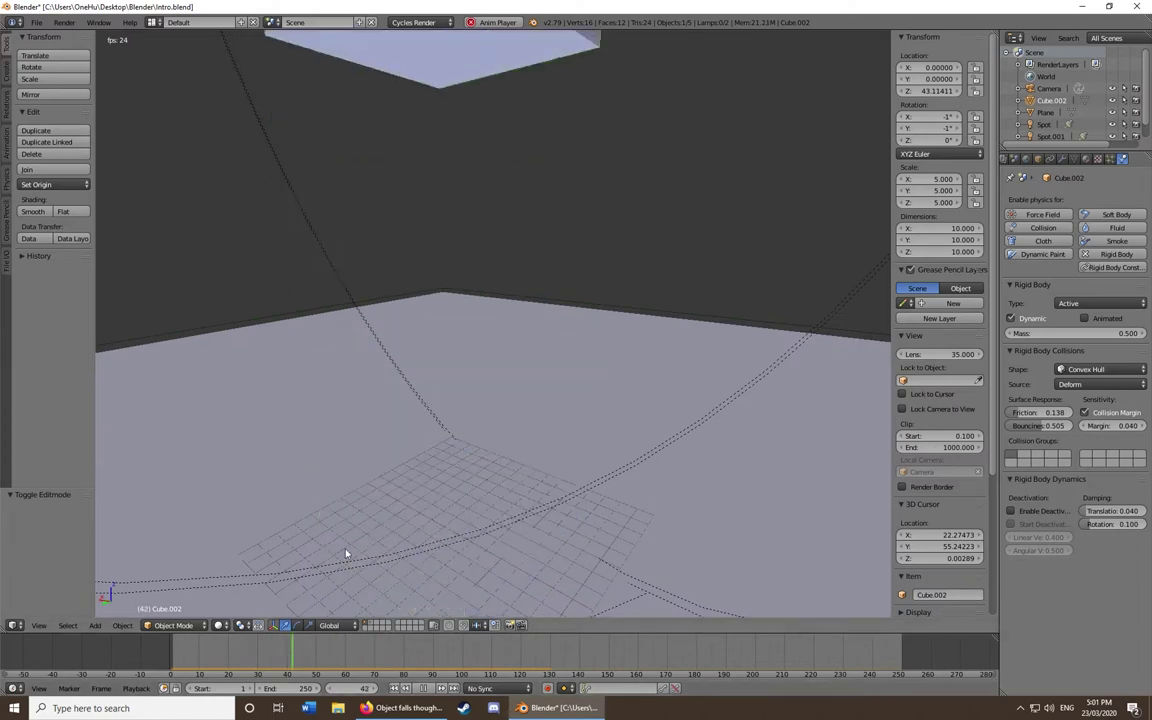
key("Escape")
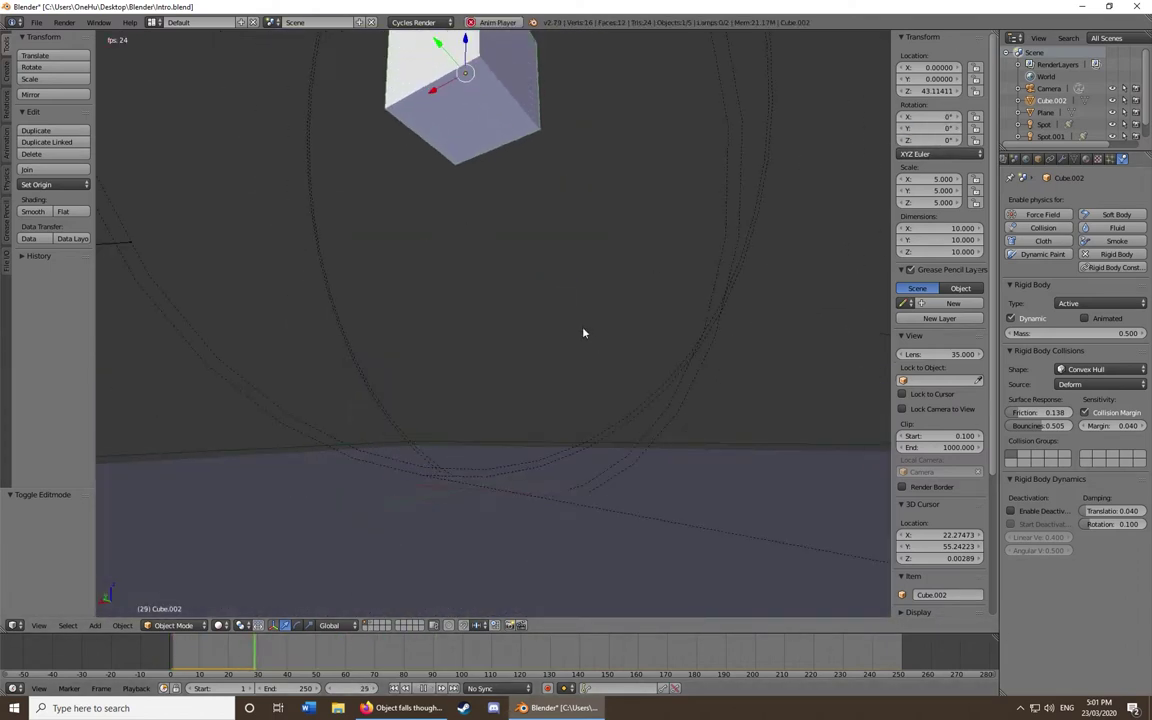
Set the cube's collision shape back to Box and replay the fall in rendered shading
left_click(1100, 369)
left_click(1090, 330)
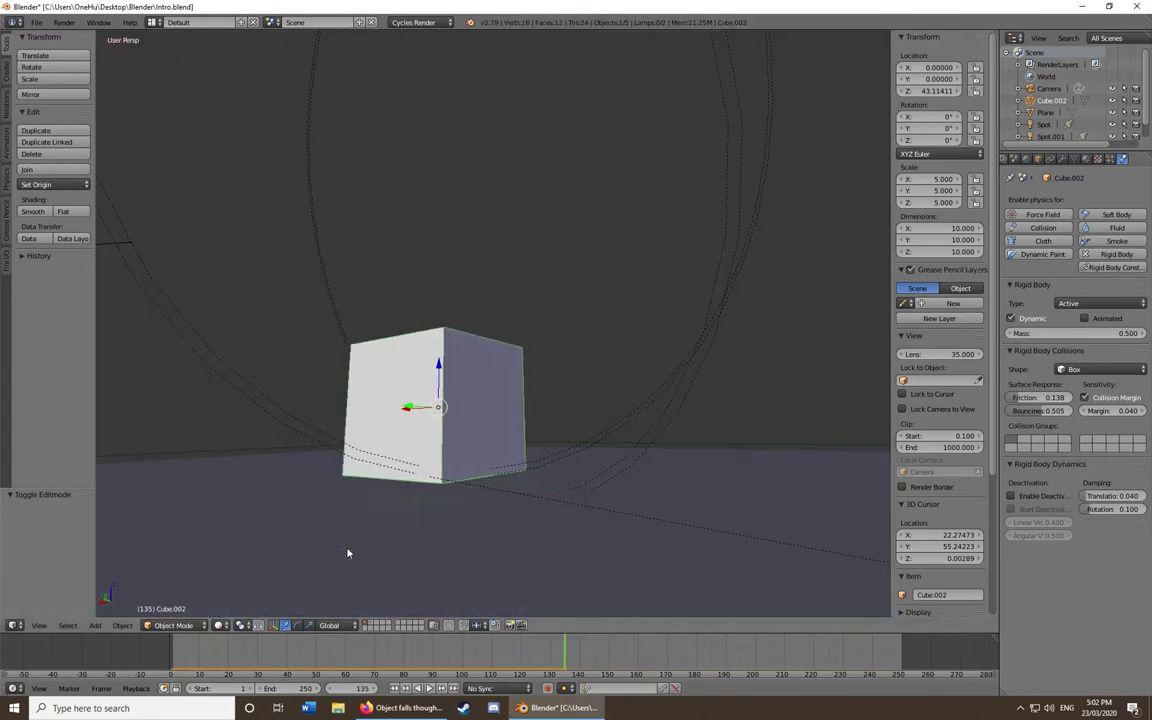
middle_click_drag(348, 553, 352, 500)
key("shift+Left")
key("alt+a")
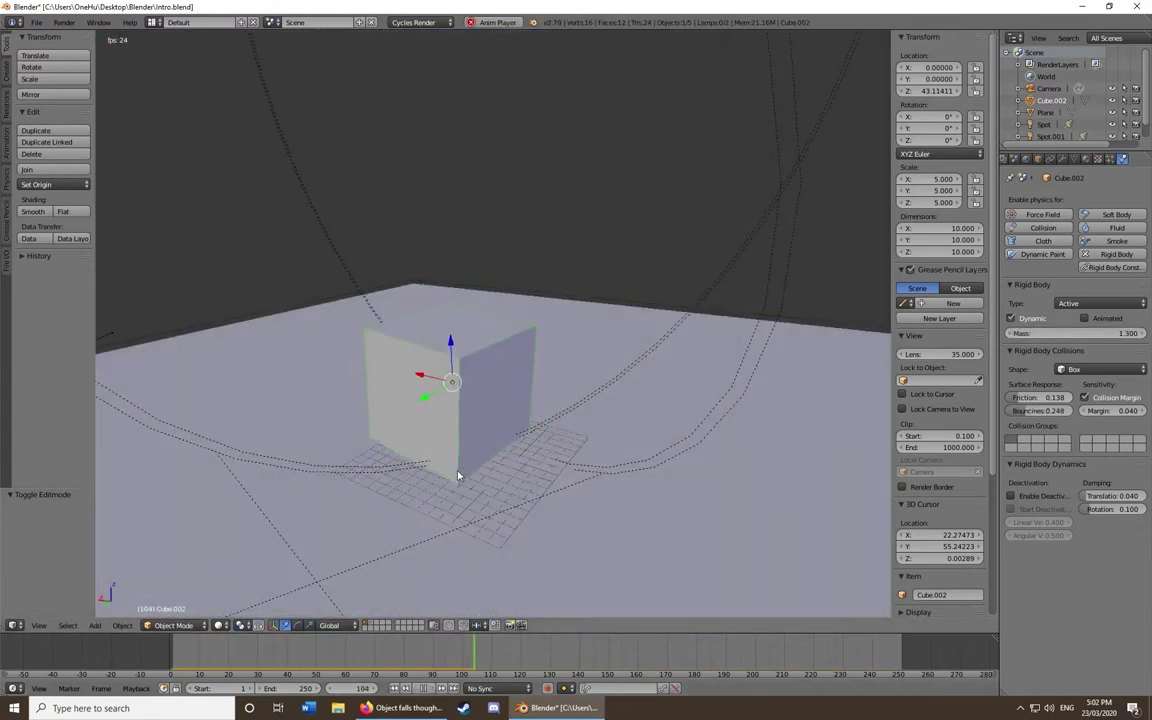
key("shift+z")
middle_click_drag(430, 492, 300, 520)
key("shift+z")
Select the floor plane and change its collision shape to Box
right_click(238, 536)
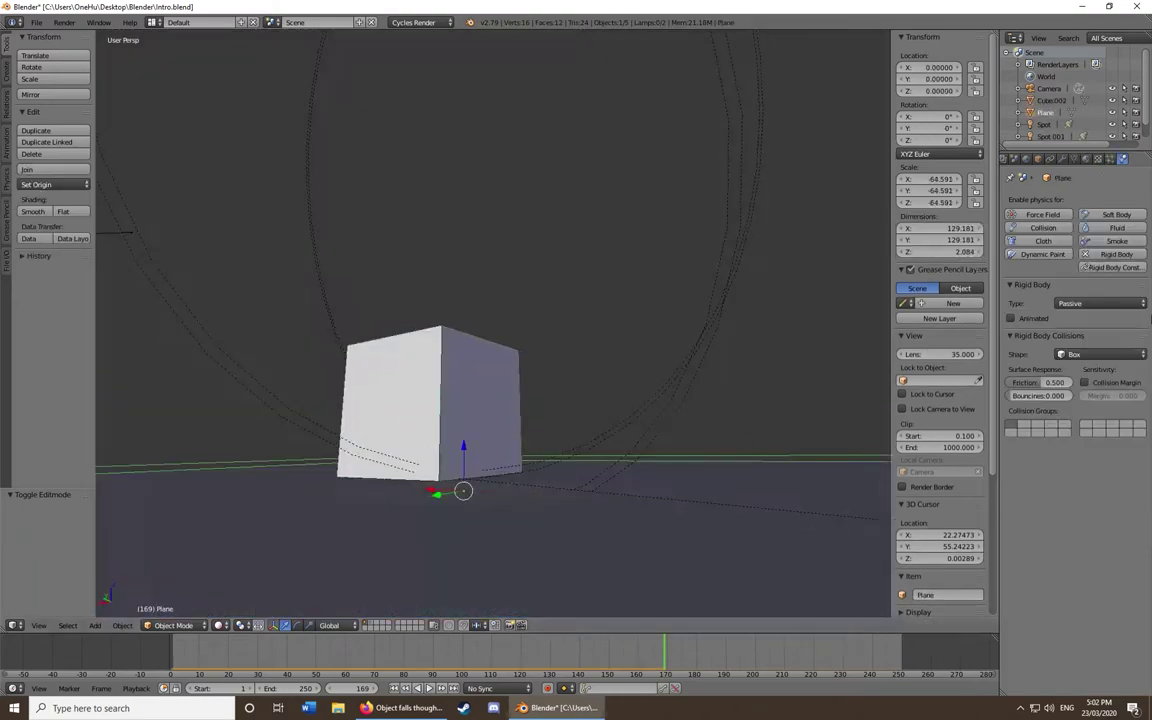
key("shift+Left")
key("alt+a")
left_click(1100, 354)
left_click(990, 300)
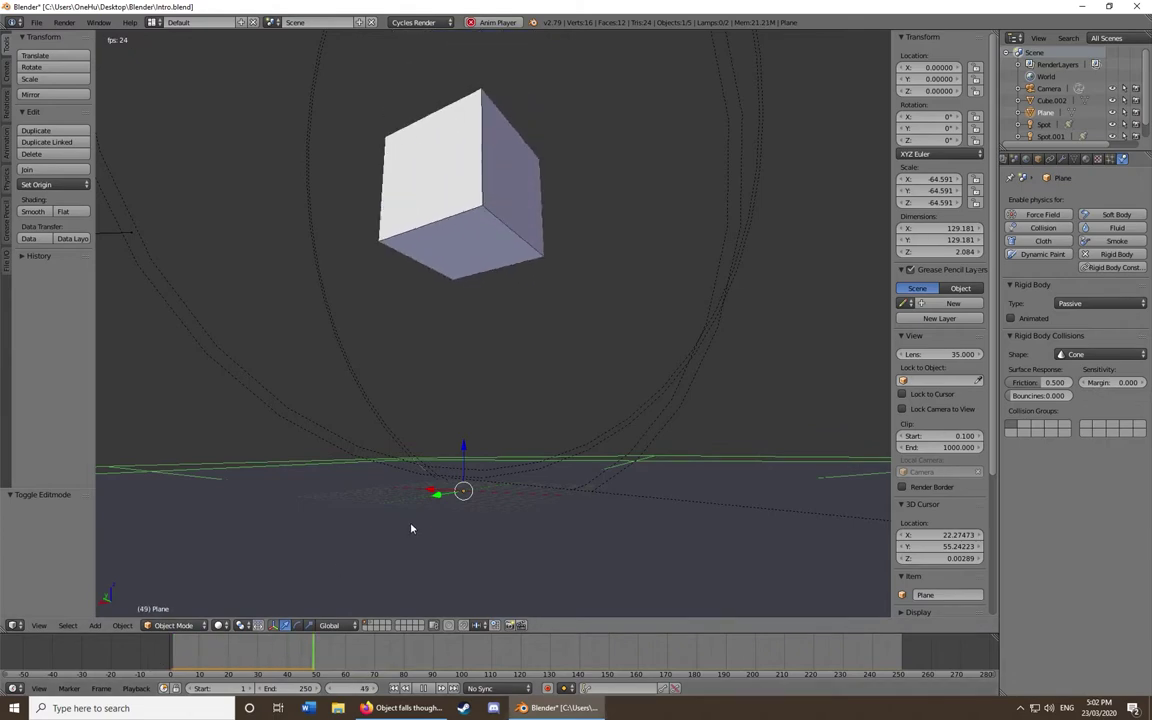
Raise the floor plane's mesh slightly along Z in Edit Mode and replay the fall
key("Tab")
middle_click_drag(415, 501, 694, 455)
scroll(694, 455, "down", 5)
mouse_move(674, 411)
middle_mouse_down()
mouse_move(635, 391)
mouse_move(650, 383)
mouse_move(738, 432)
mouse_move(612, 452)
middle_mouse_up()
key("a")
key("a")
key("g")
key("z")
left_click(611, 442)
key("Tab")
key("alt+a")
scroll(293, 465, "up", 5)
scroll(350, 430, "up", 3)
scroll(408, 390, "up", 3)
key("a")
Select the cube and scrub the timeline to frame 72 mid-fall
right_click(408, 390)
scroll(437, 398, "down", 4)
key("alt+a")
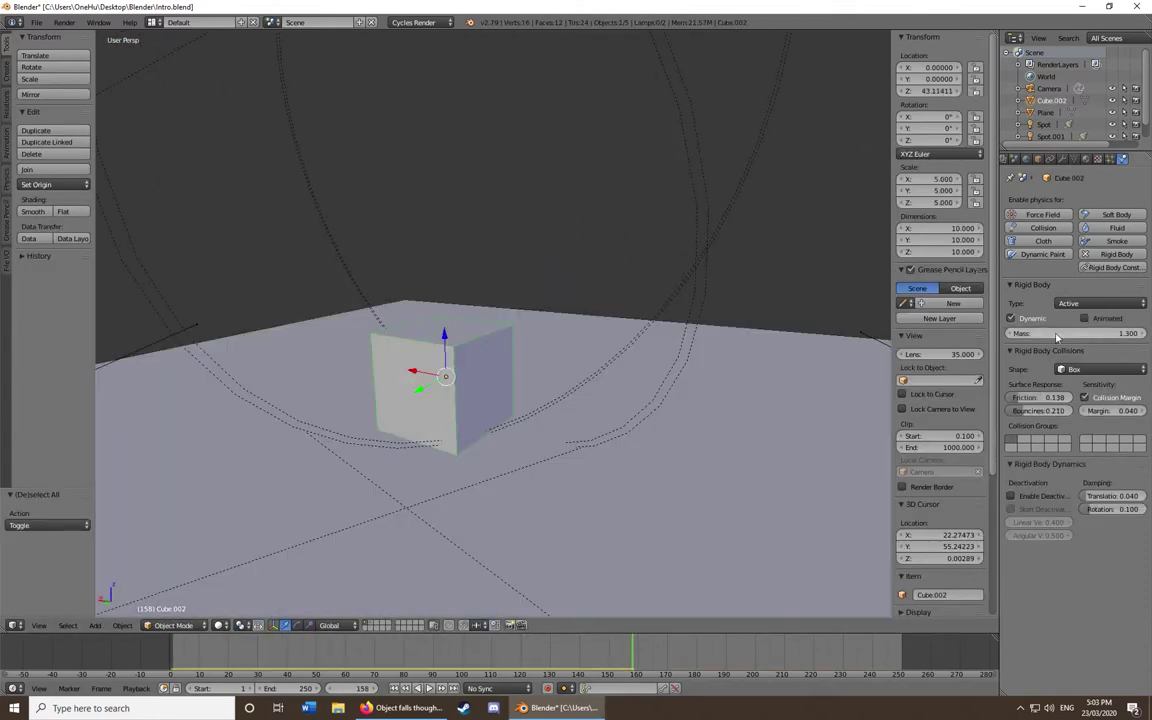
key("Escape")
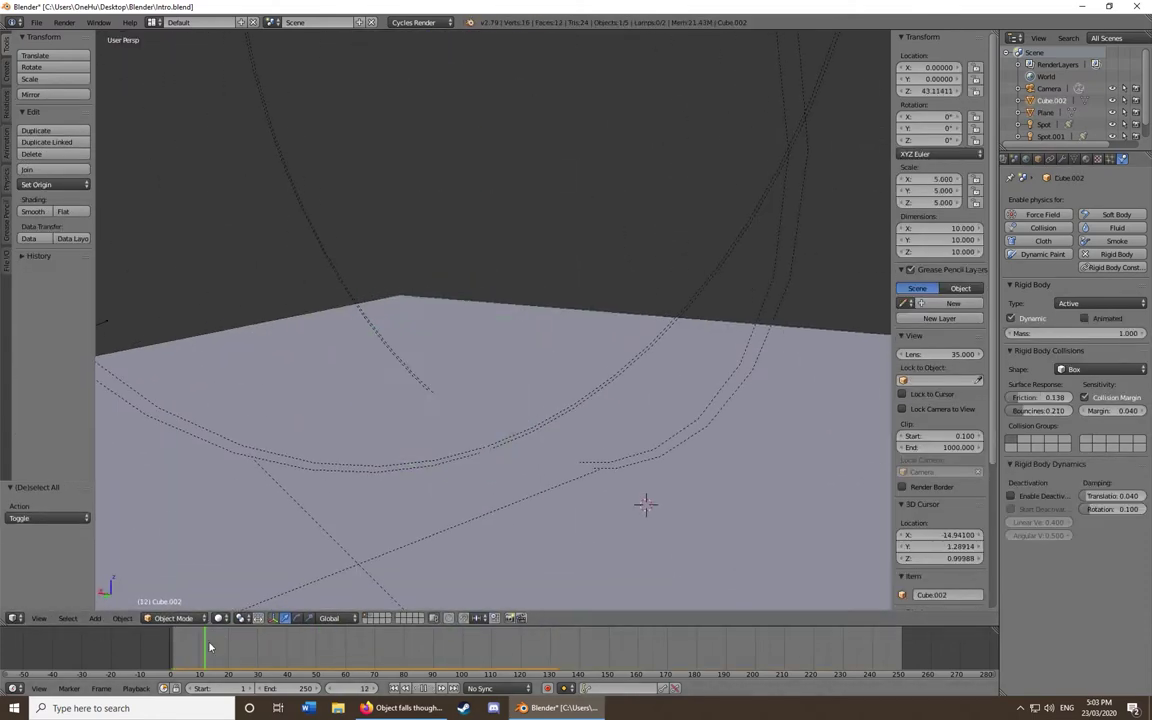
left_click_drag(170, 665, 381, 665)
key("alt+a")
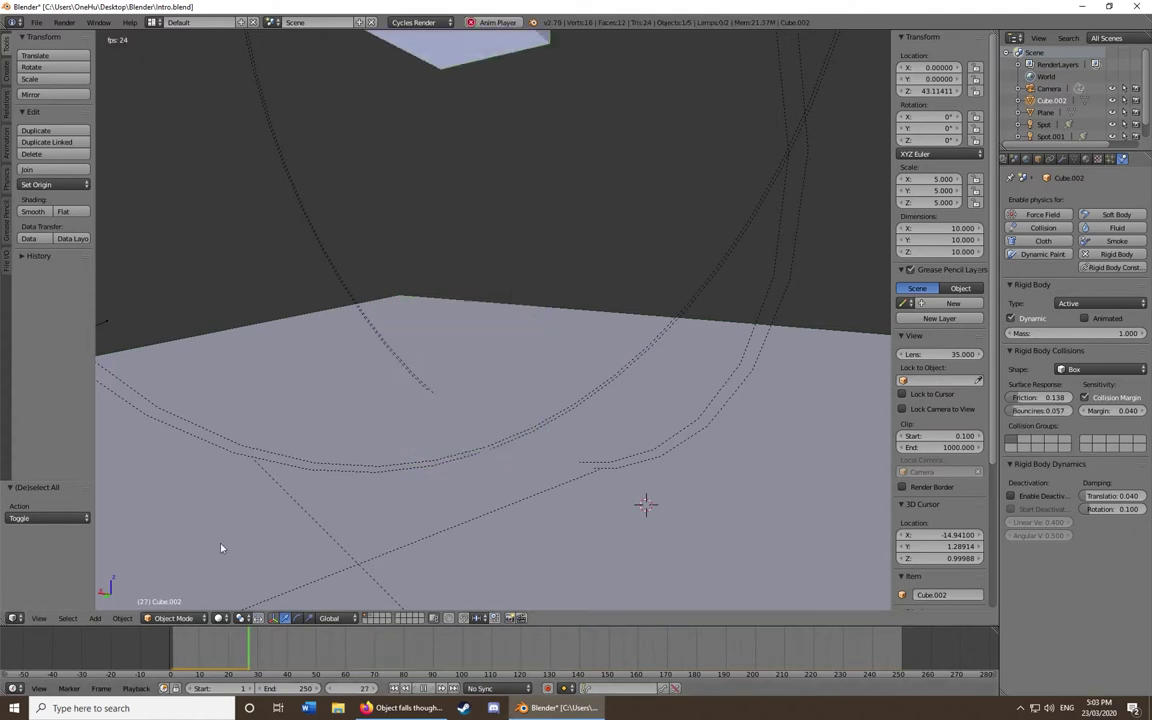
key("Tab")
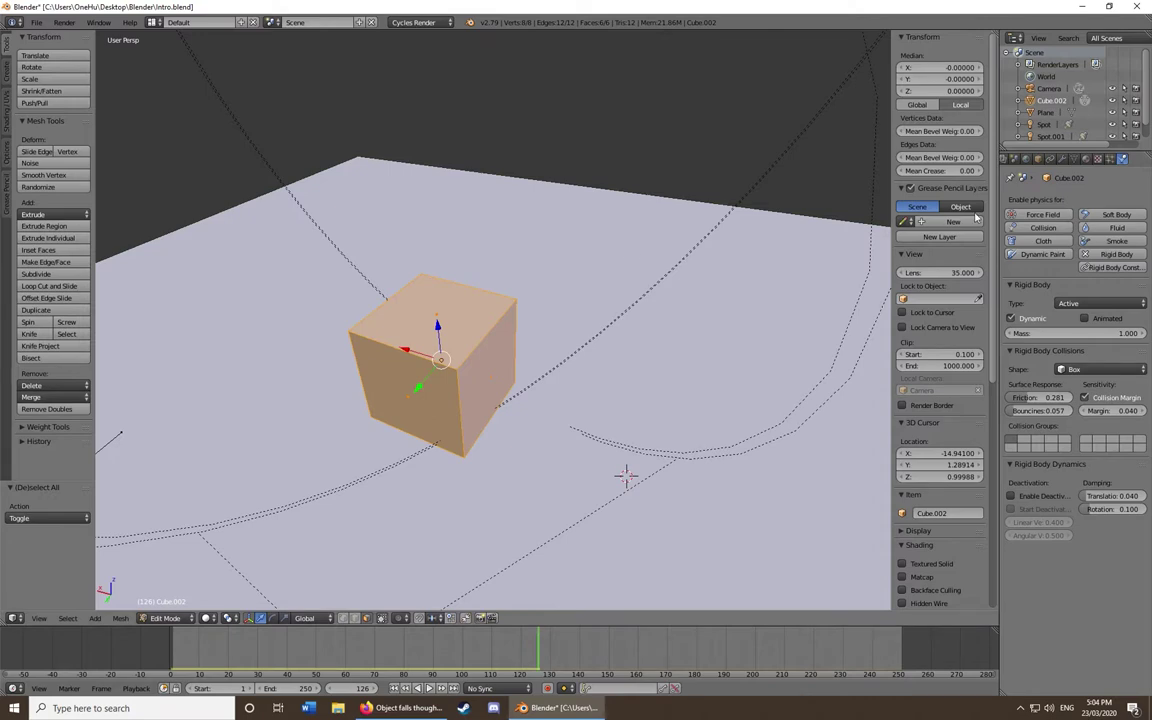
Add a Subdivision modifier to densify the cube's mesh
left_click(1062, 159)
left_click(1075, 199)
key("Escape")
key("Tab")
left_click(130, 655)
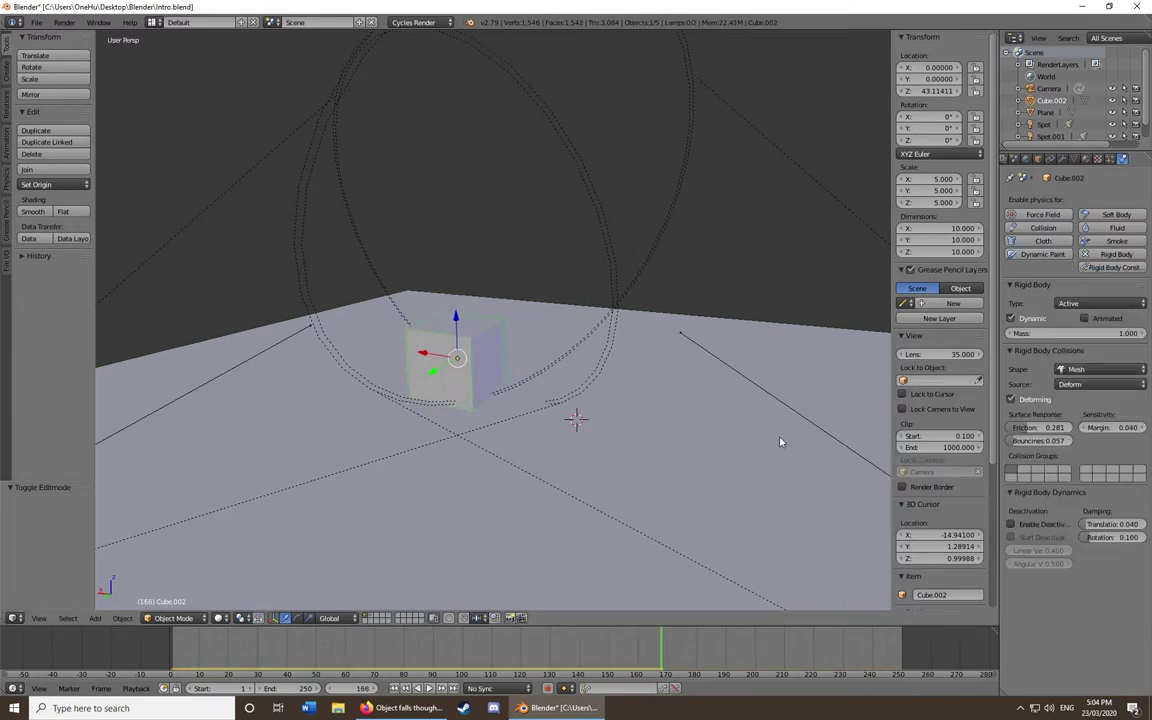
Set the cube's rigid body collision shape to Convex Hull
left_click(1100, 369)
left_click(1080, 312)
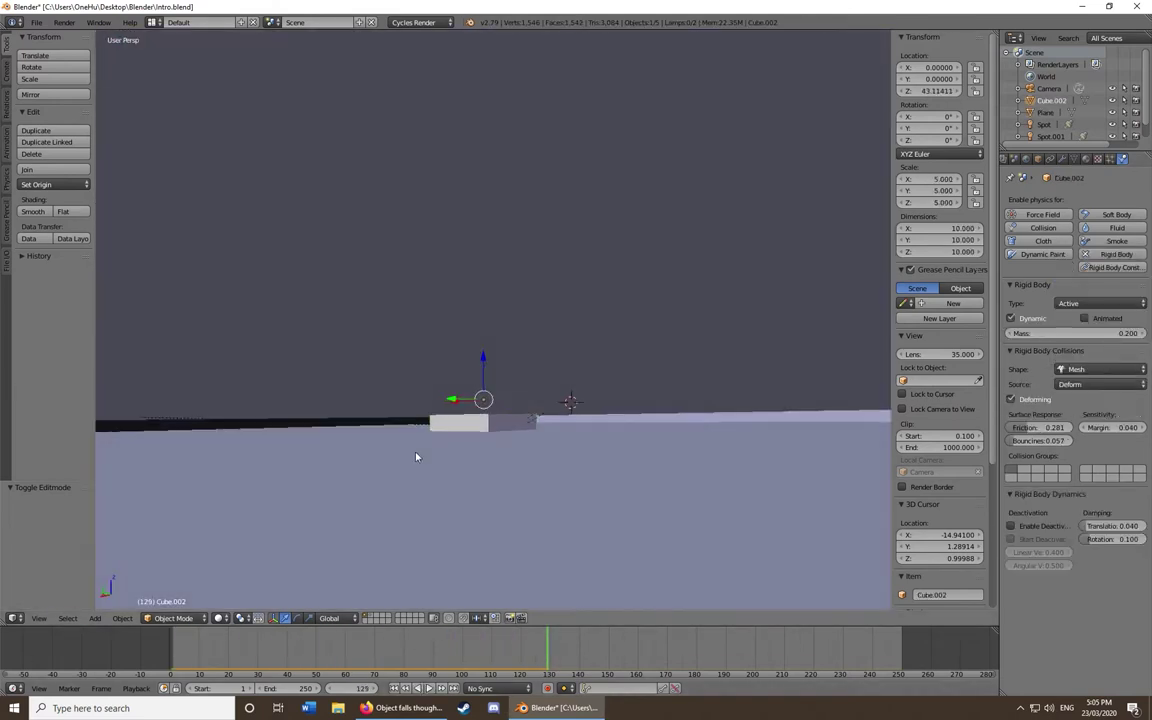
left_click(1100, 369)
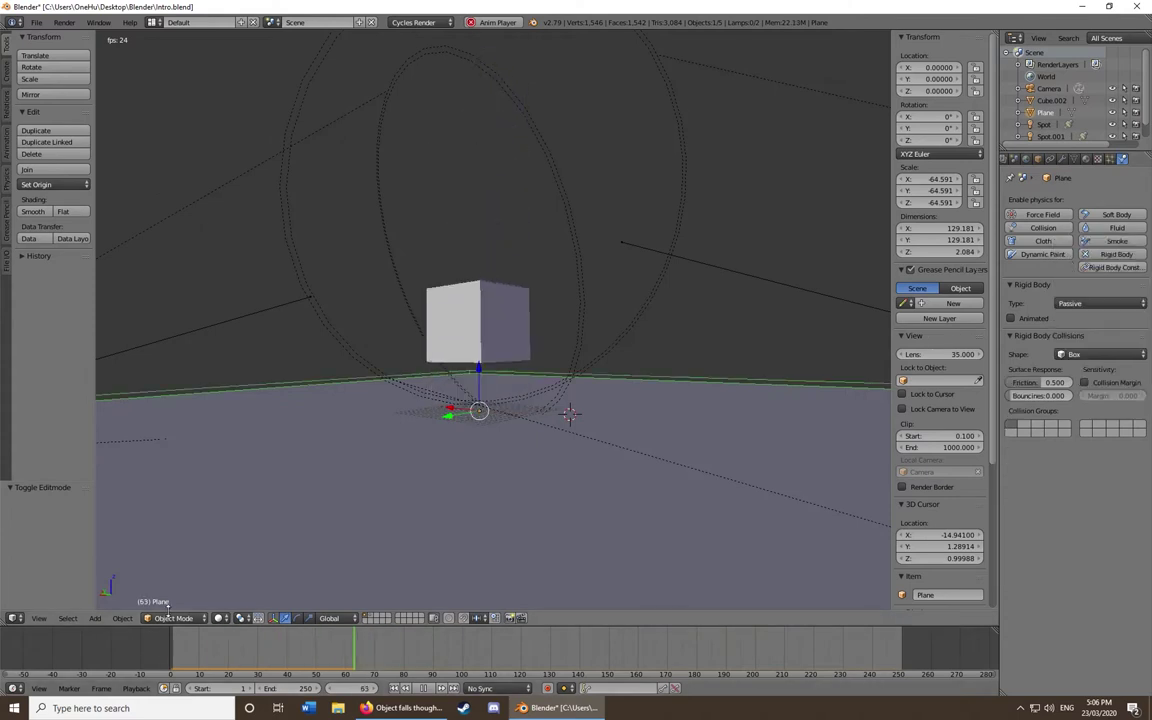
left_click(1078, 355)
left_click(975, 343)
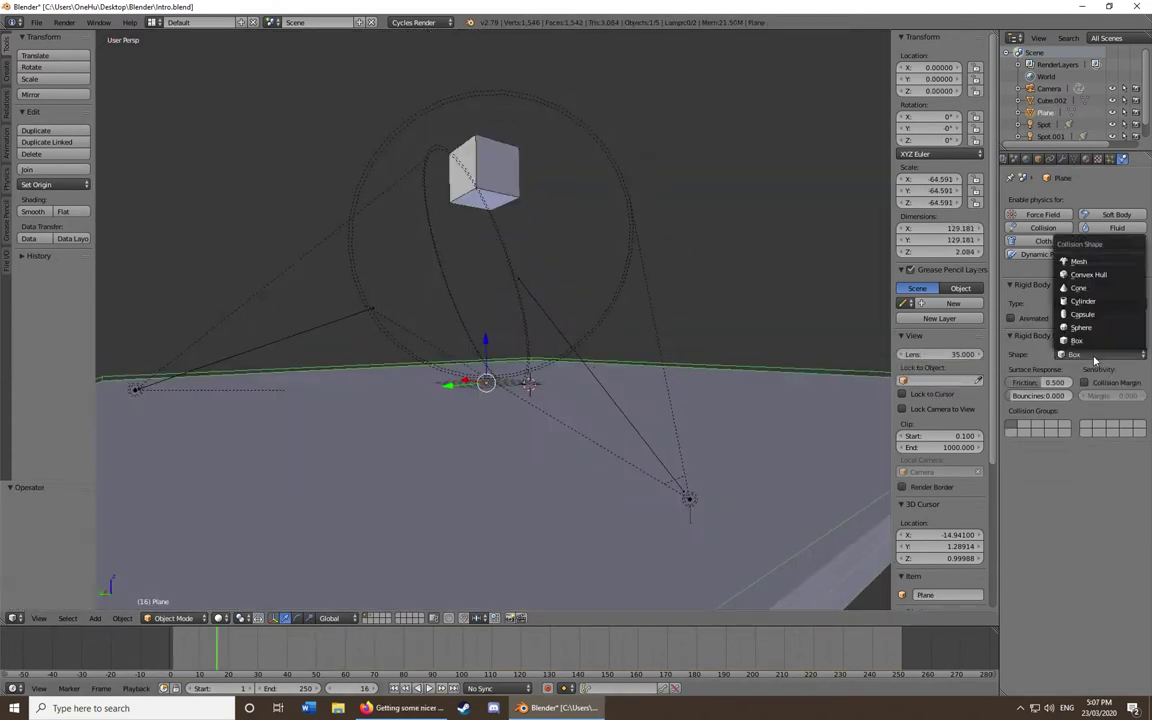
Try a Cone collision shape for the floor and watch the cube fall
left_click(1078, 288)
key("alt+a")
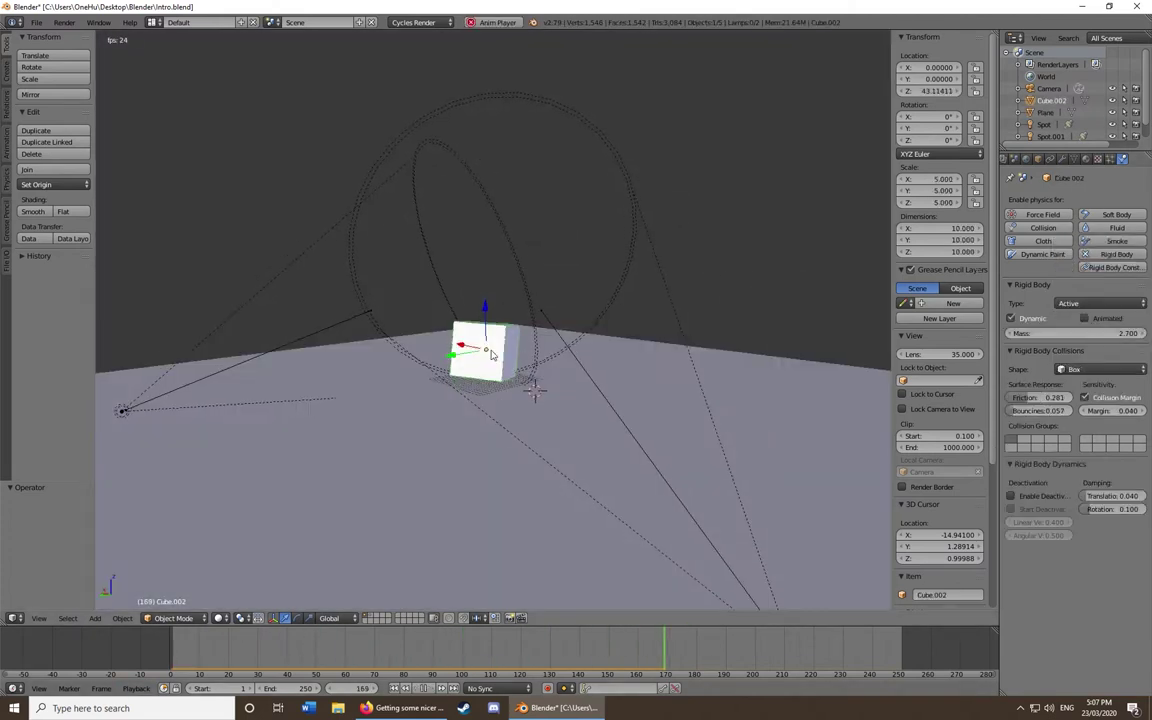
middle_click_drag(491, 354, 526, 329)
key("alt+a")
key("alt+a")
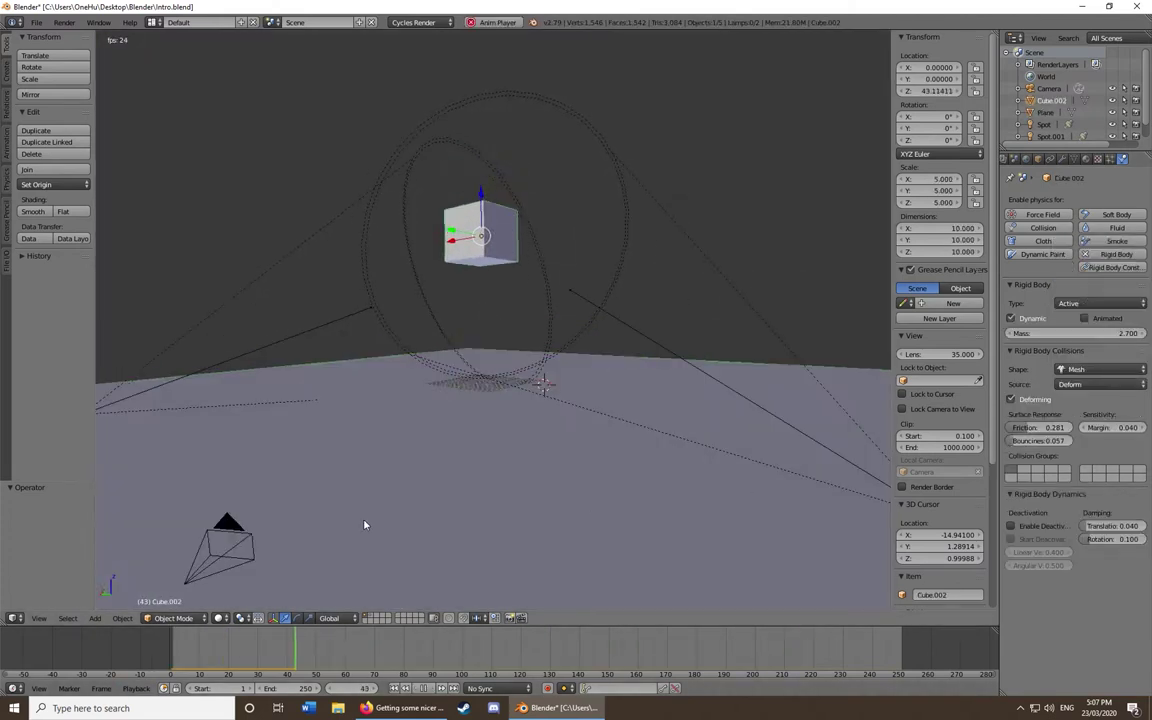
key("a")
key("alt+a")
mouse_move(388, 506)
middle_mouse_down()
mouse_move(485, 398)
mouse_move(490, 370)
middle_mouse_up()
Set the floor's collision margin to 1.000, then switch it to Mesh collision
right_click(485, 398)
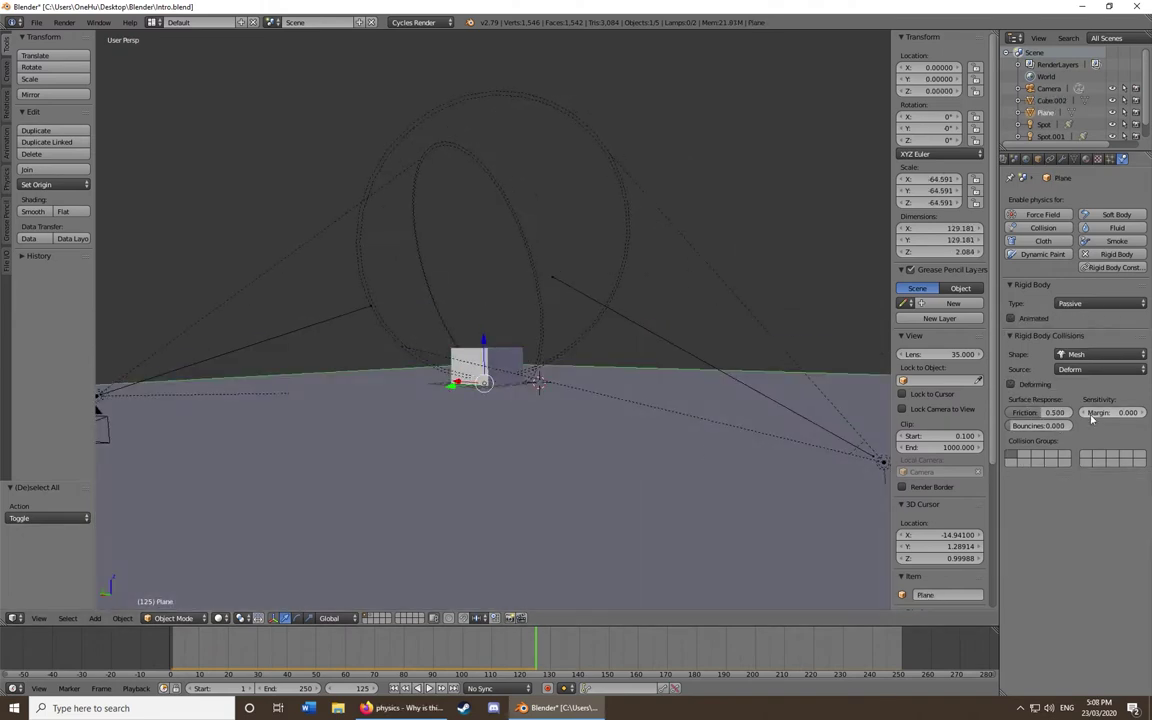
left_click(1108, 411)
type("1")
key("Return")
key("alt+a")
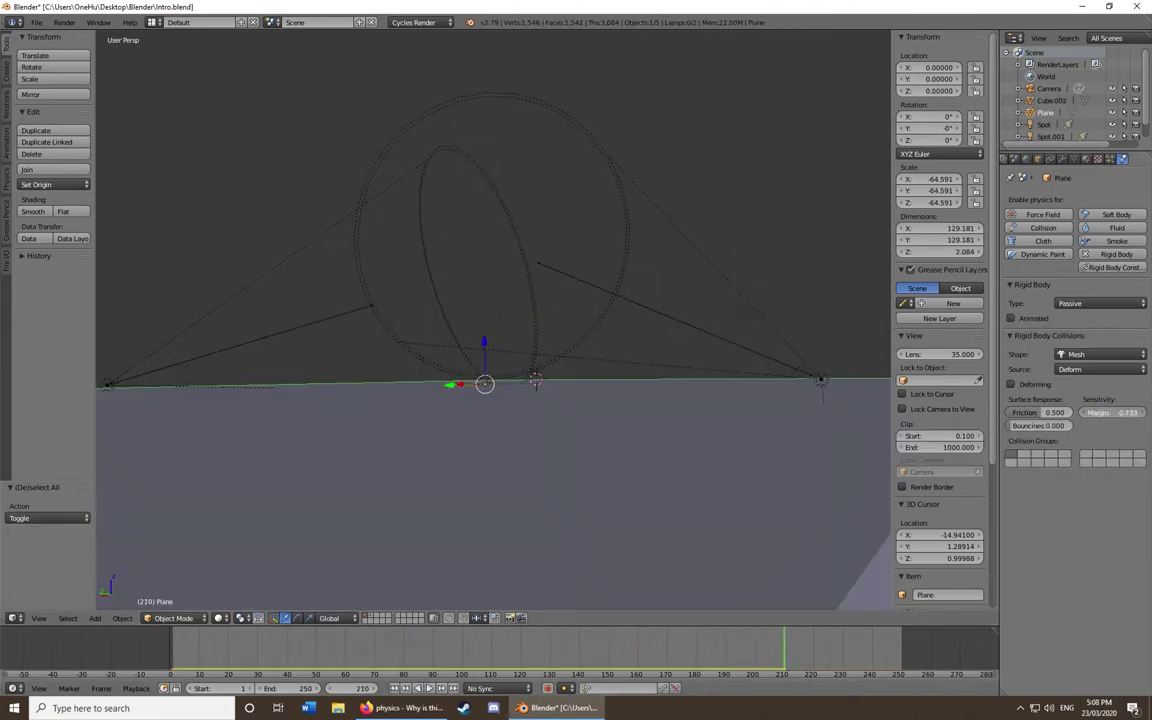
middle_click_drag(270, 522, 393, 478)
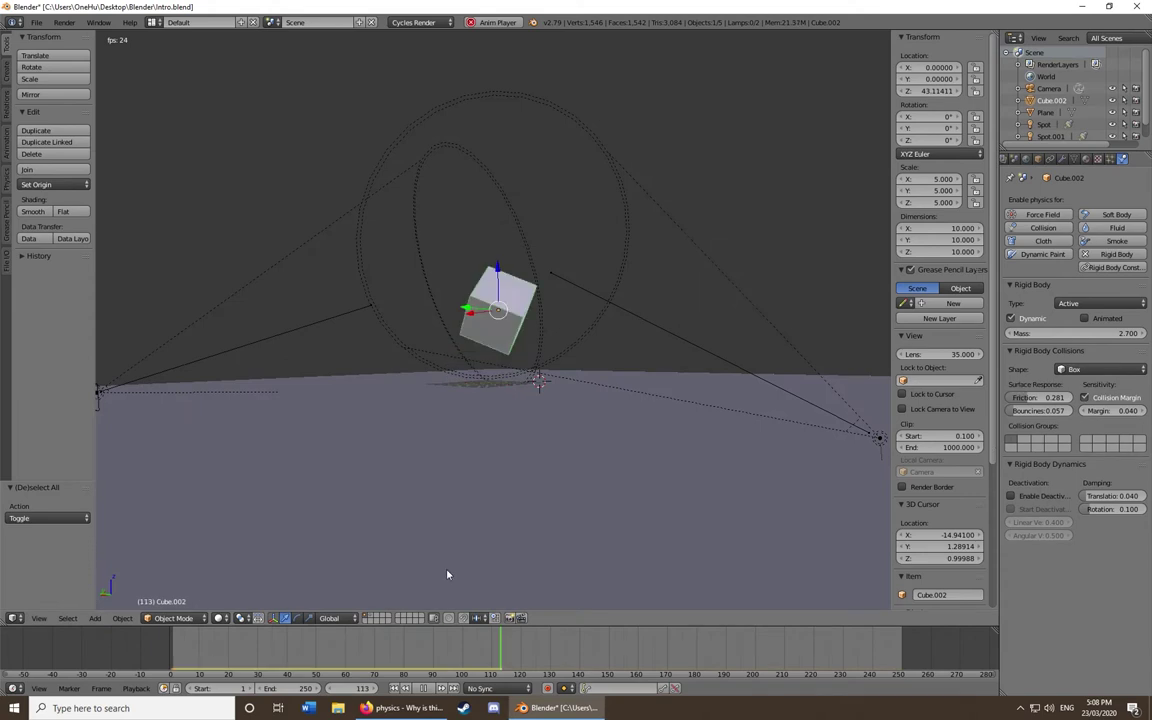
middle_click_drag(344, 472, 337, 421)
key("Escape")
key("r")
key("x")
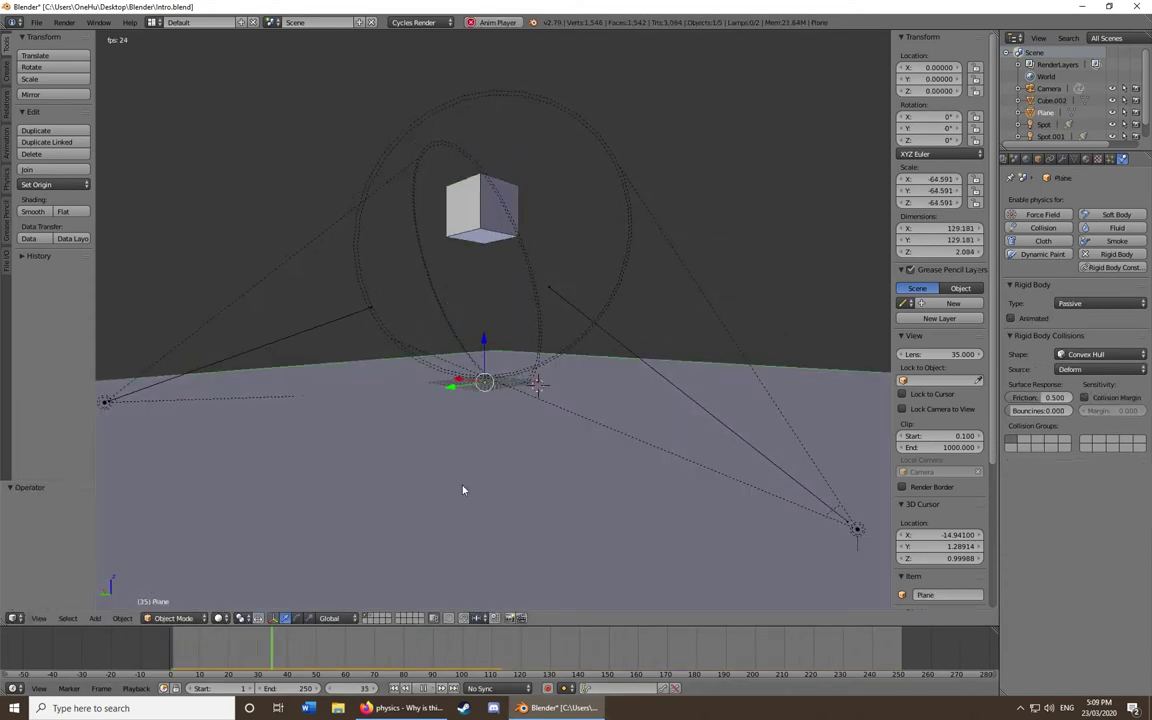
left_click(1081, 263)
left_click(1087, 370)
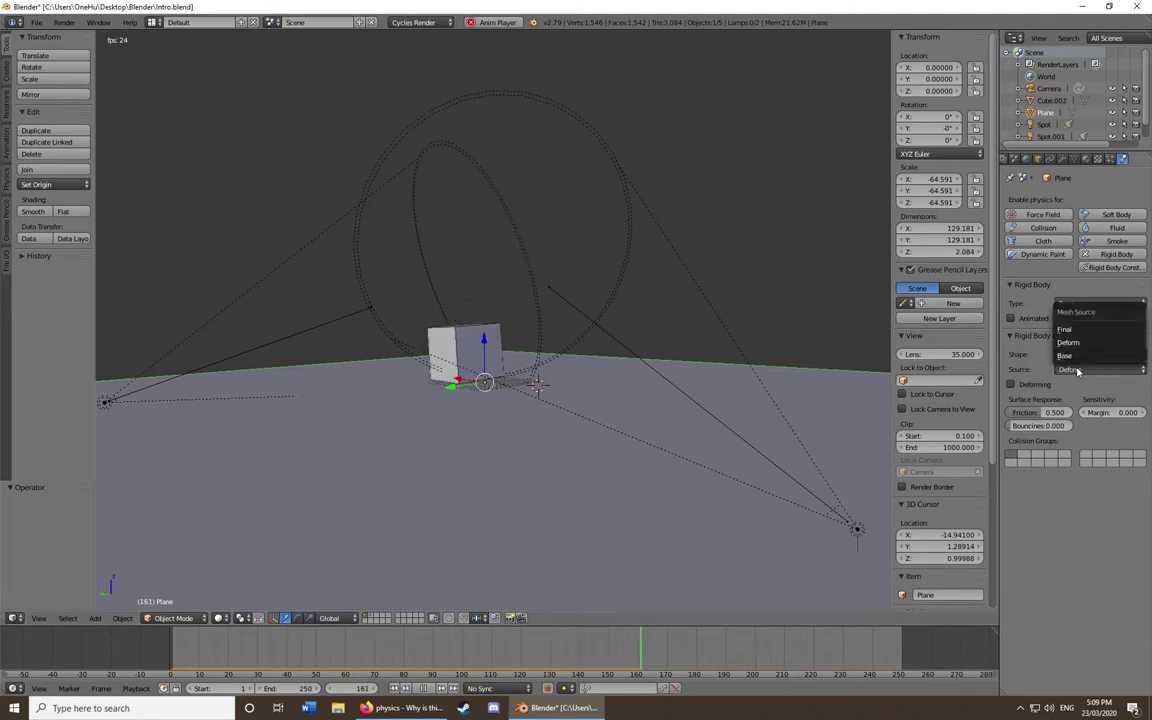
Remove and re-add the cube's rigid body, then try a Cylinder collision shape
right_click(470, 345)
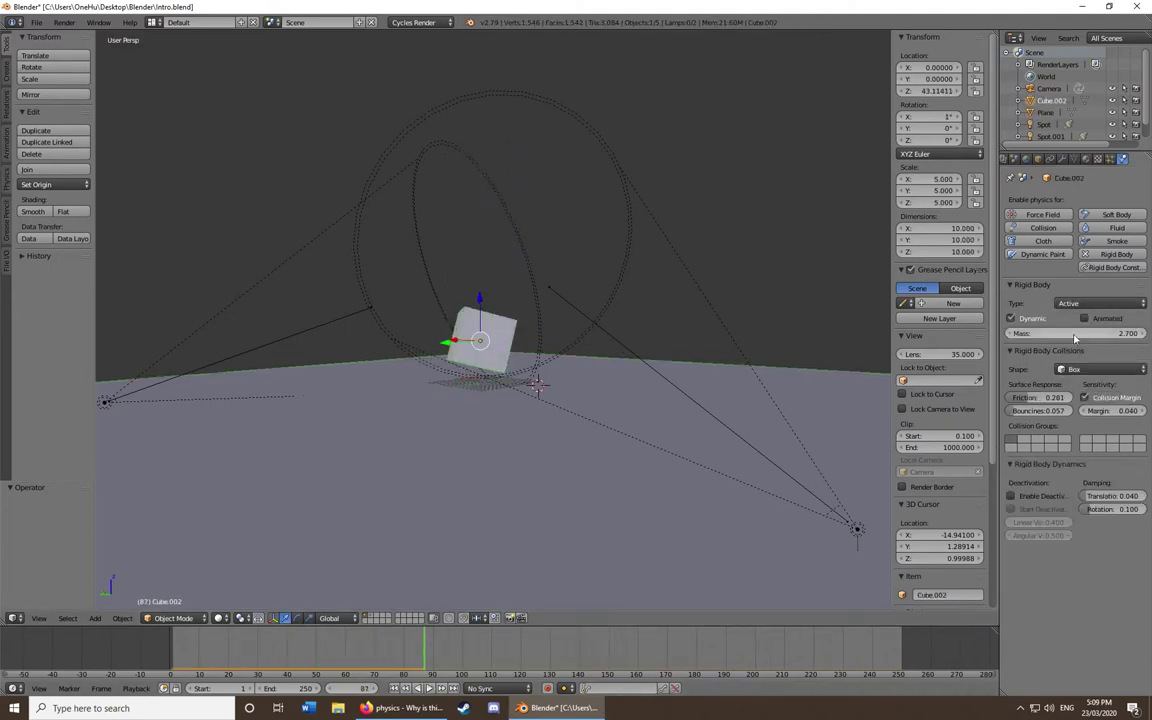
left_click(1085, 254)
left_click(1110, 214)
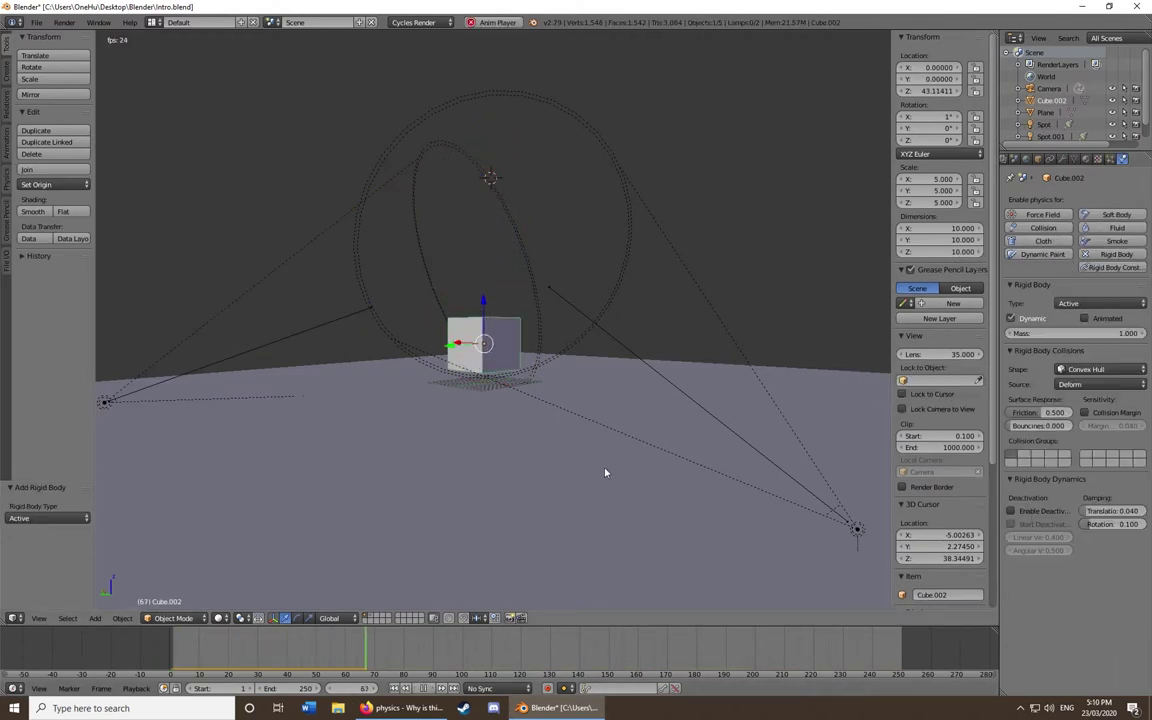
left_click(1095, 369)
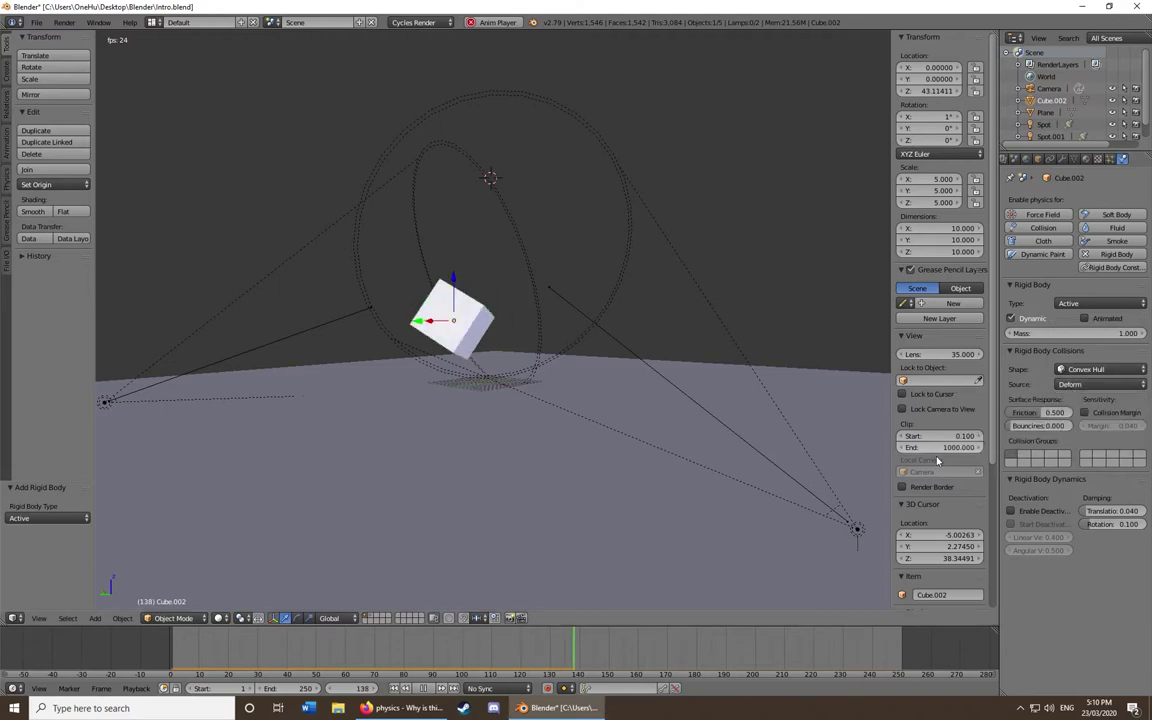
left_click(1020, 324)
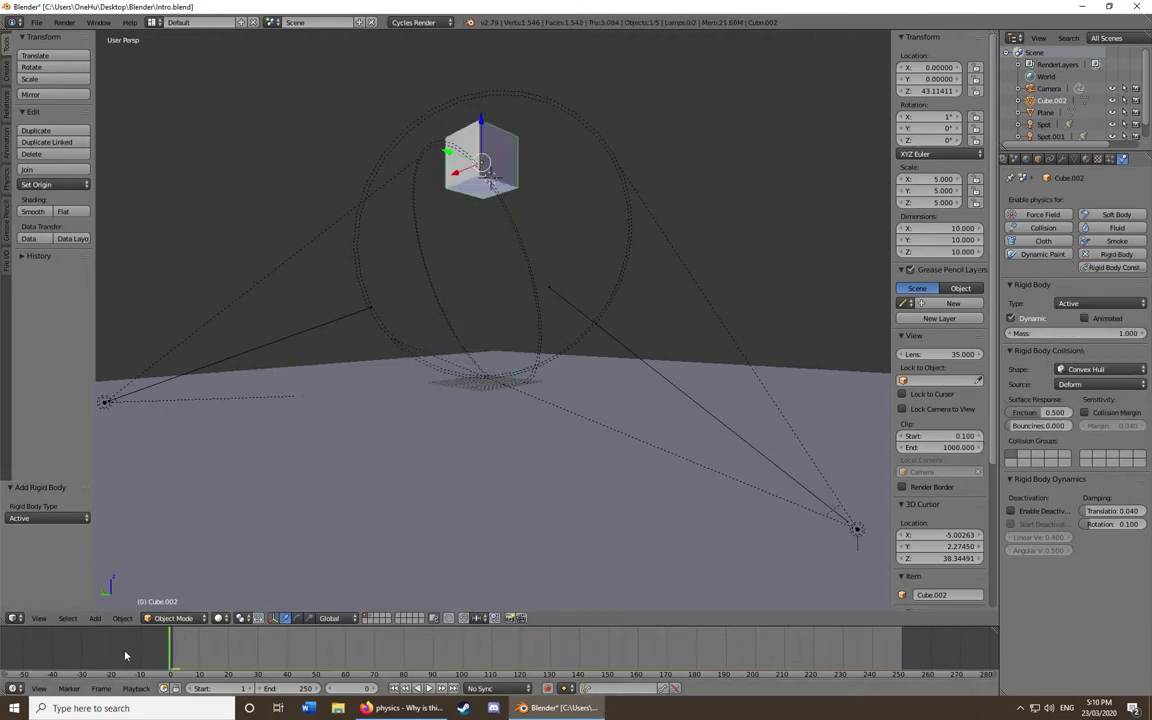
Set the floor plane's collision shape to Box and replay the fall
middle_click_drag(522, 388, 535, 386)
right_click(466, 367)
key("ctrl+z")
key("ctrl+z")
key("ctrl+z")
middle_click_drag(466, 367, 475, 389)
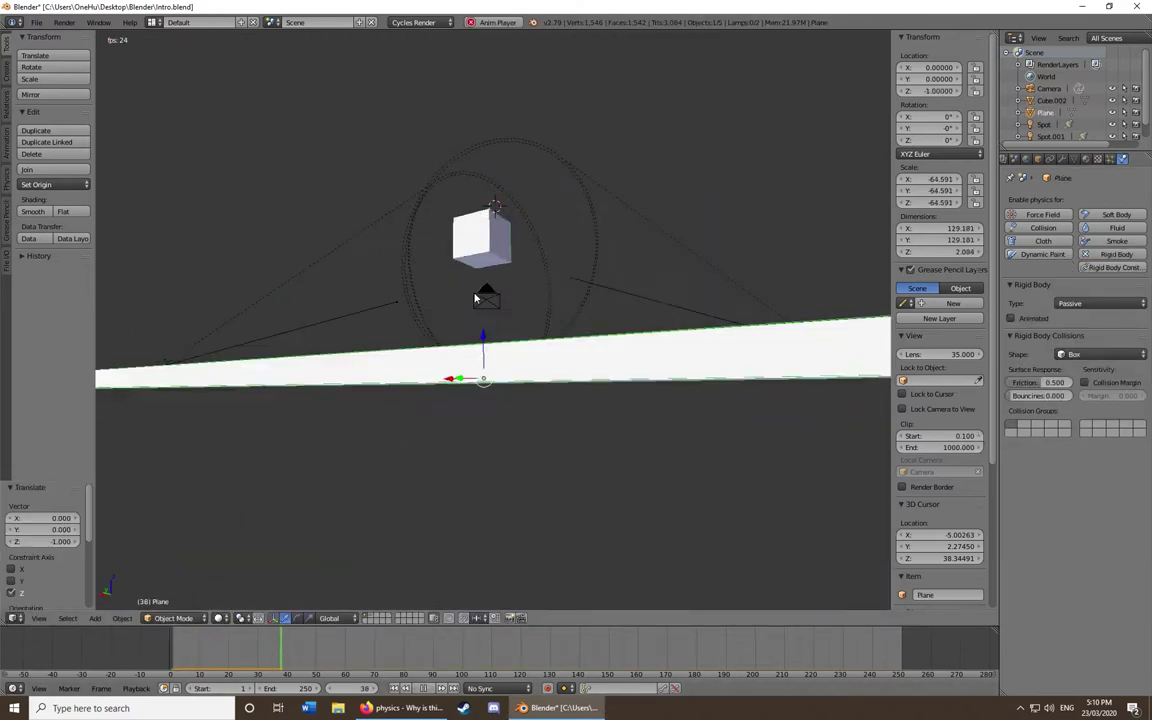
key("alt+a")
left_click(1083, 355)
key("alt+a")
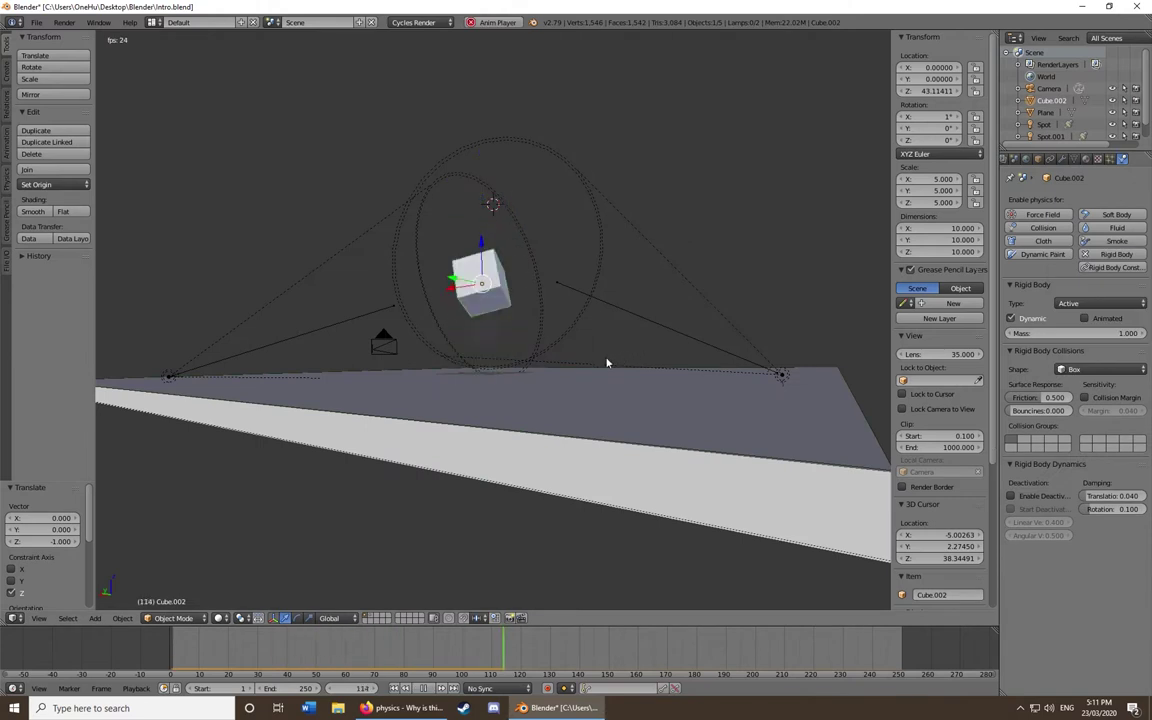
middle_click_drag(606, 363, 526, 336)
key("alt+a")
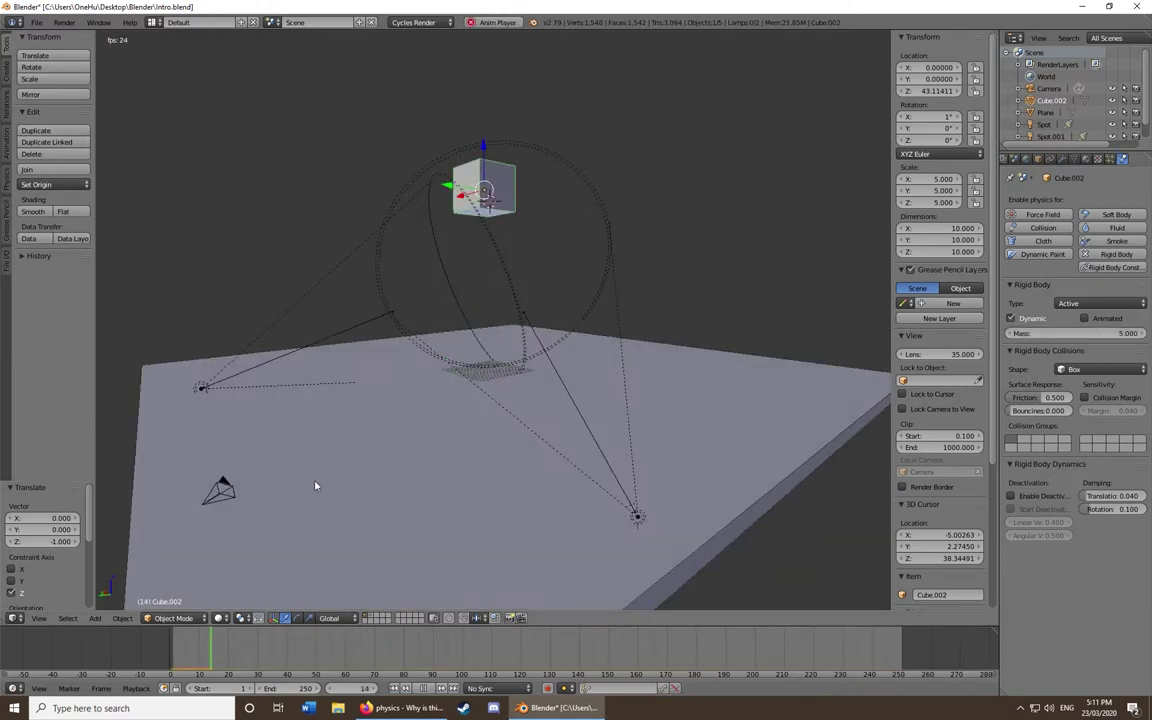
Scale up the floor plane, look through the scene camera, and select the camera
middle_click_drag(315, 486, 368, 463)
scroll(368, 463, "up", 3)
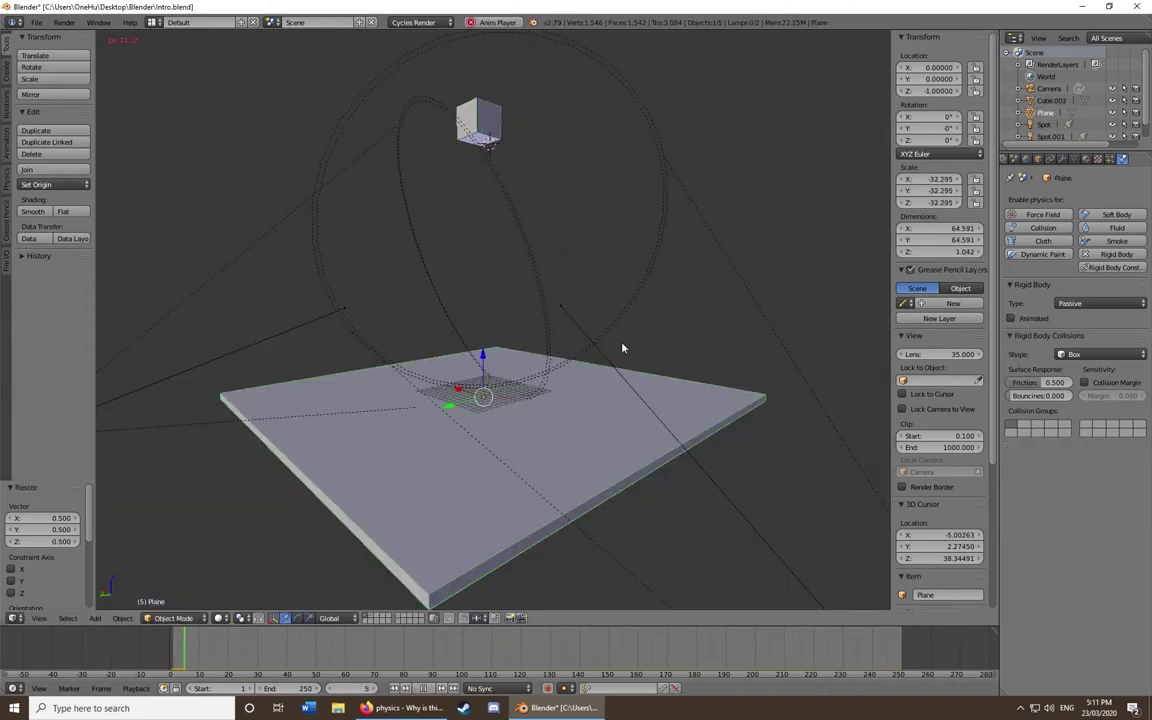
key("s")
left_click(442, 496)
key("KP_0")
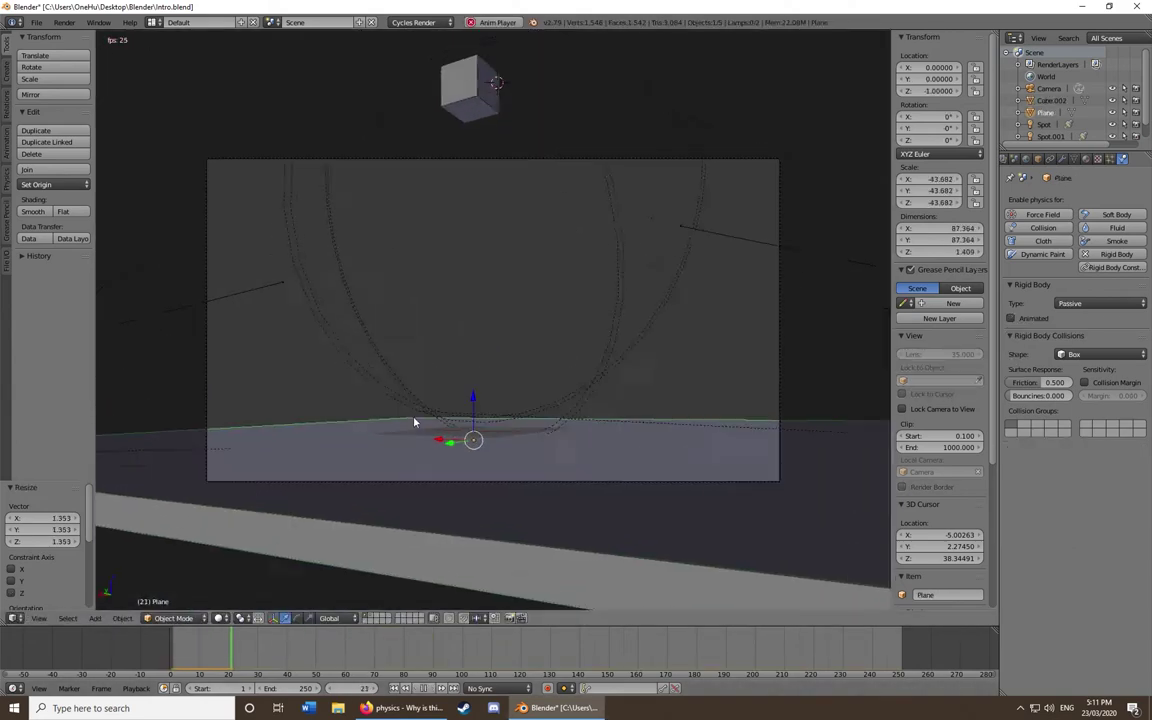
right_click(697, 512)
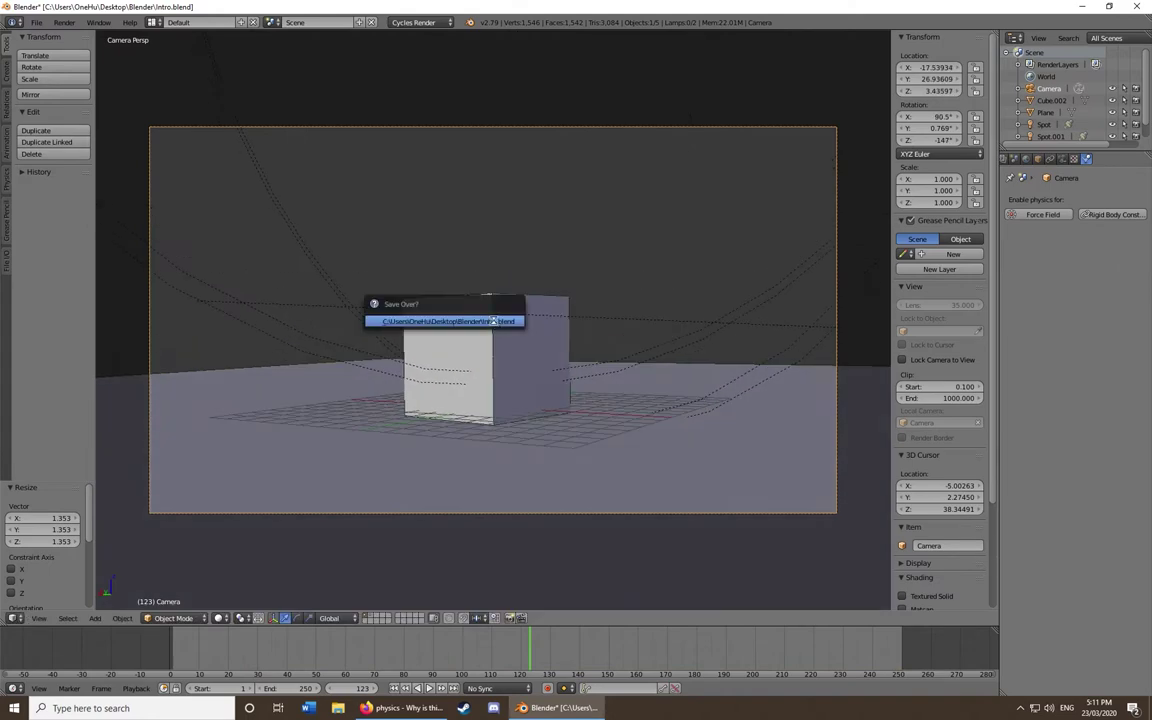
Replay the cube's fall from the start in camera view and select the falling cube
key("KP_0")
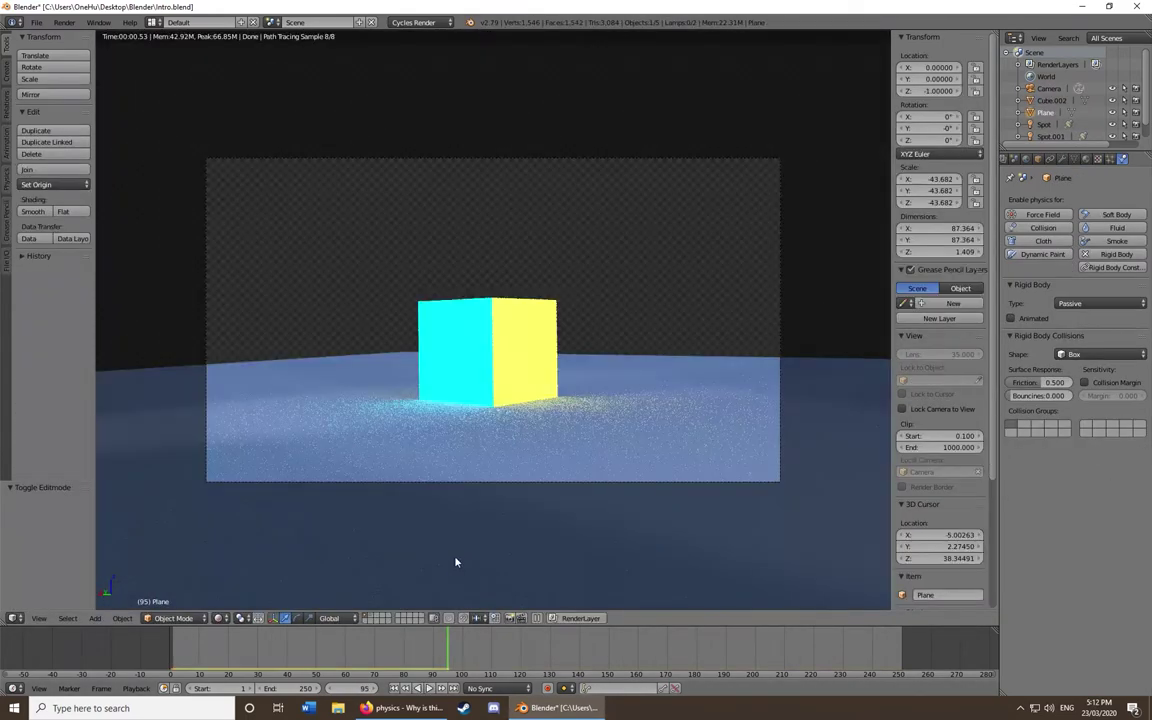
key("shift+Left")
key("alt+a")
scroll(473, 497, "down", 3)
scroll(473, 497, "up", 3)
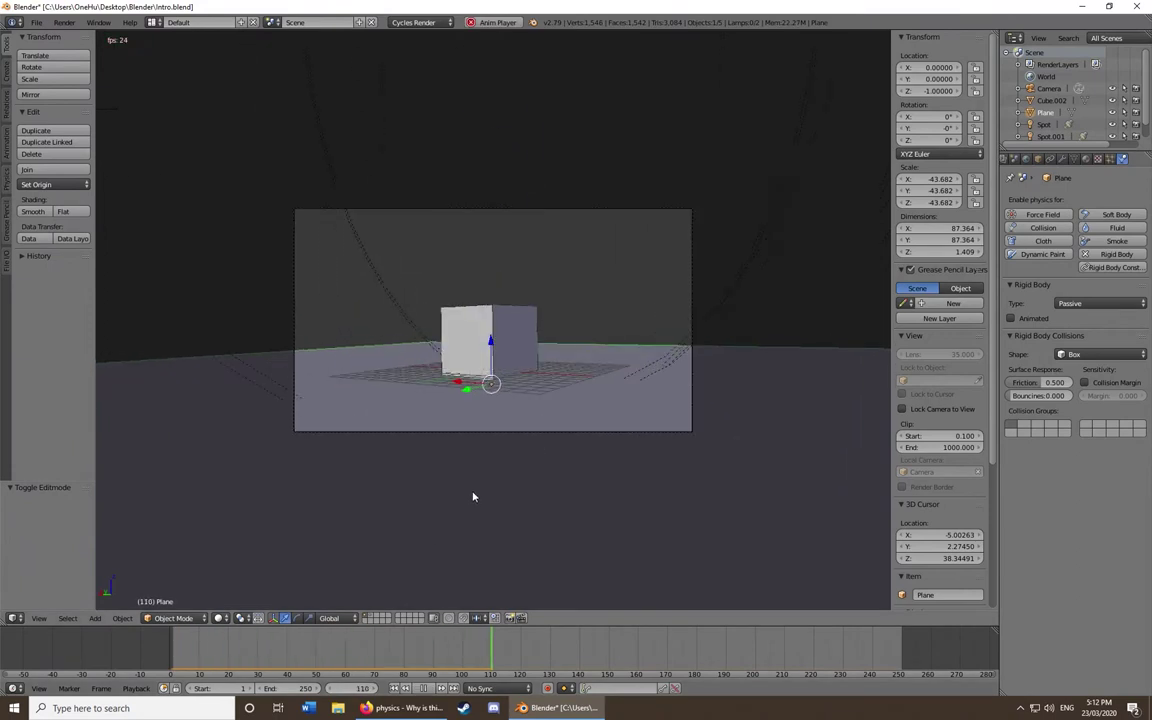
right_click(527, 320)
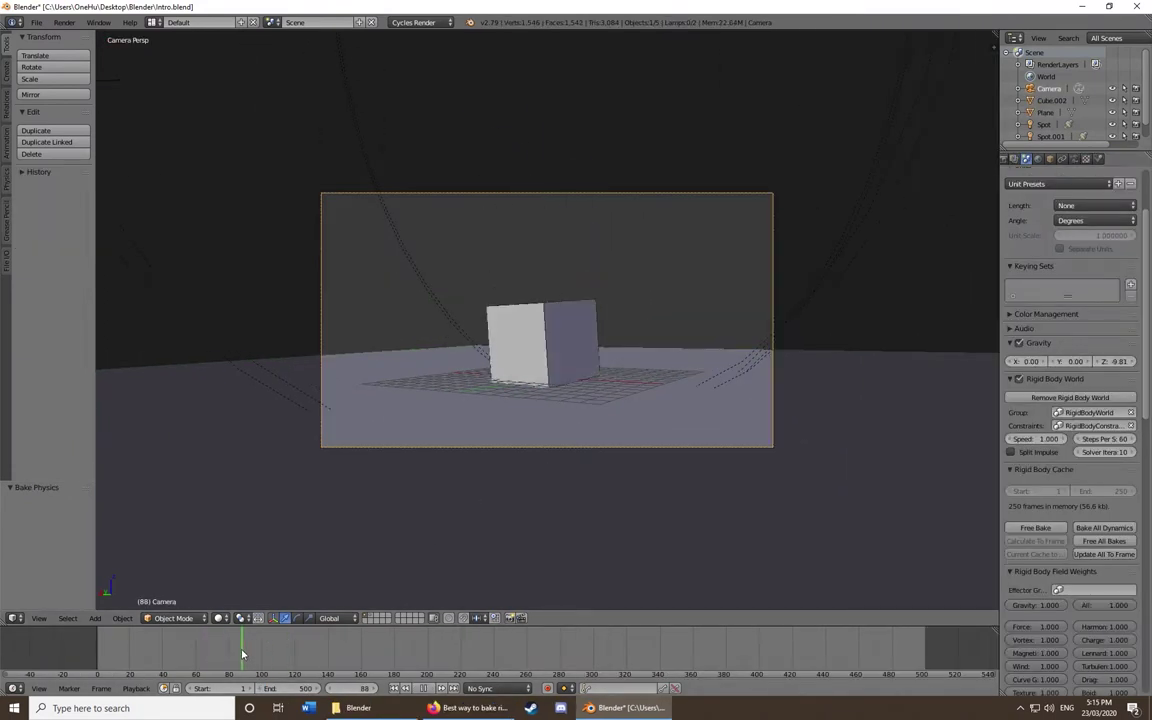
Insert a LocRot keyframe on the camera, then fly it to a new position with Shift+F
key("i")
left_click(605, 688)
left_click(620, 625)
key("i")
left_click(97, 655)
key("shift+f")
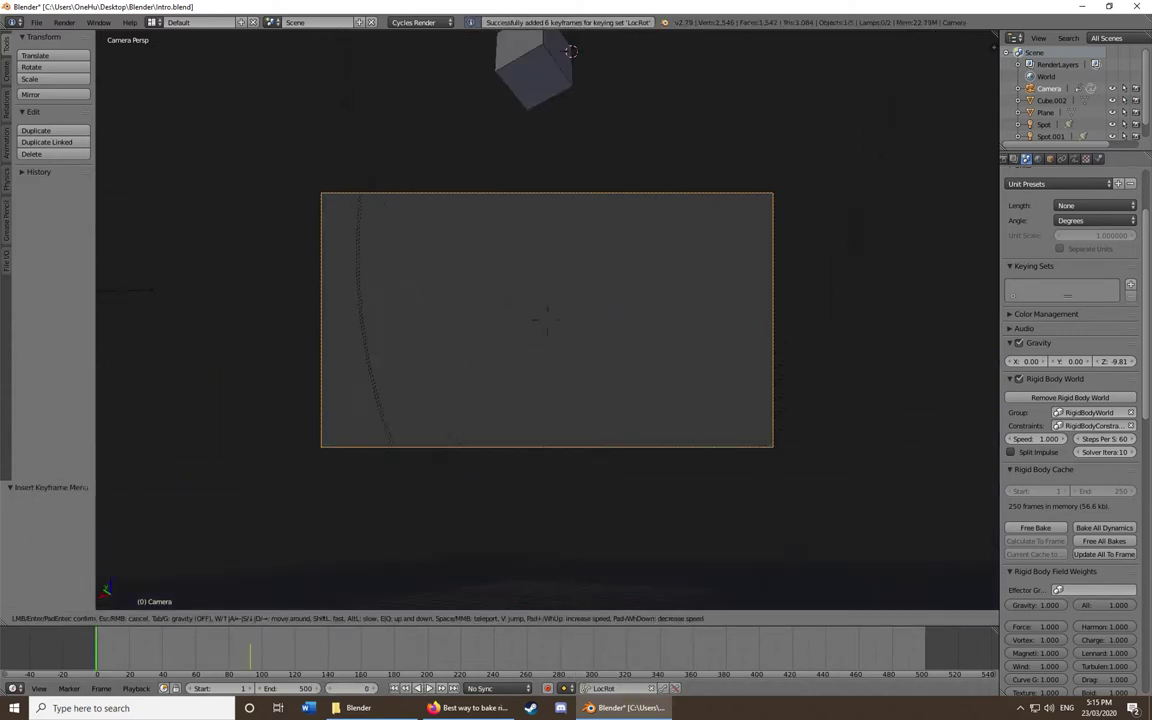
Show the camera's curves in the Graph Editor, set keyframe interpolation and play the move
left_click(14, 688)
left_click(45, 617)
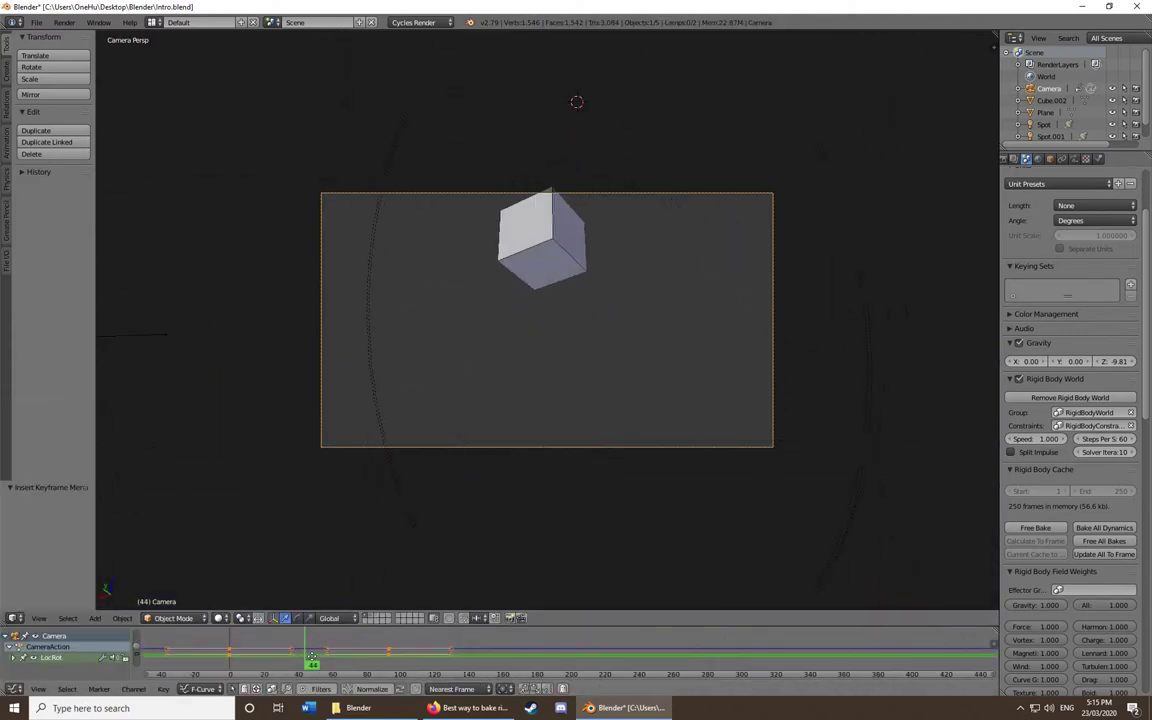
left_click(229, 653)
key("t")
key("Return")
key("alt+a")
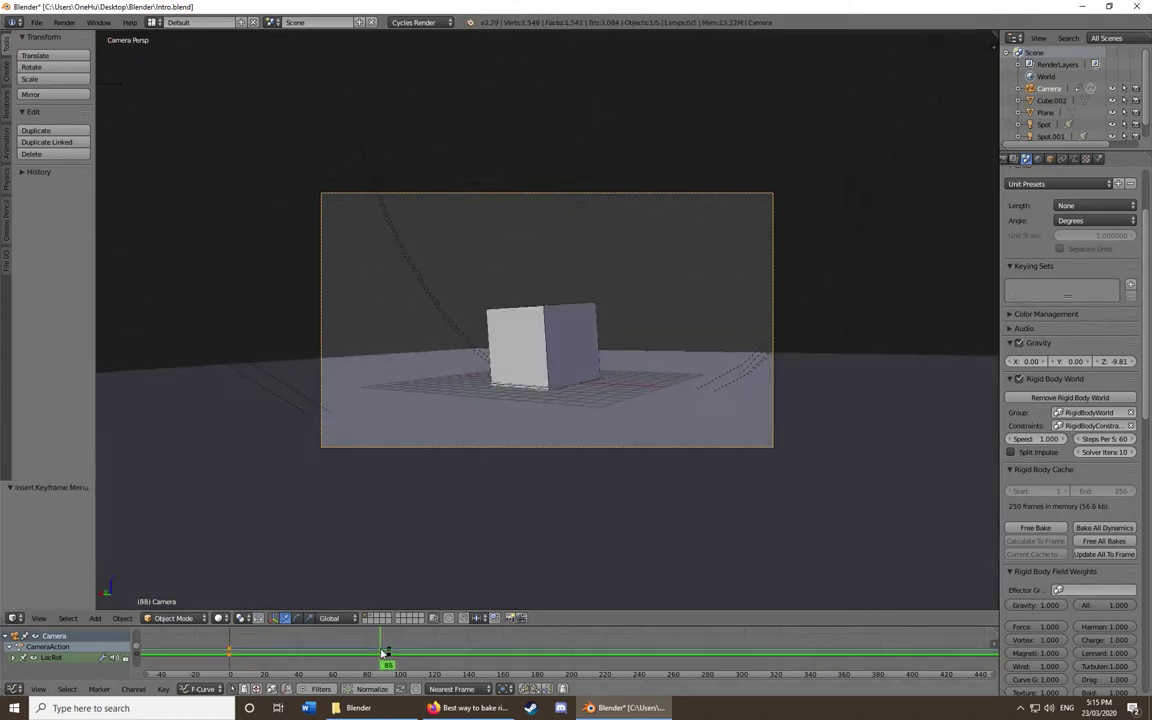
In the Dope Sheet, retime the later camera keys earlier and try, then remove, a hold interpolation
left_click(14, 688)
left_click(41, 629)
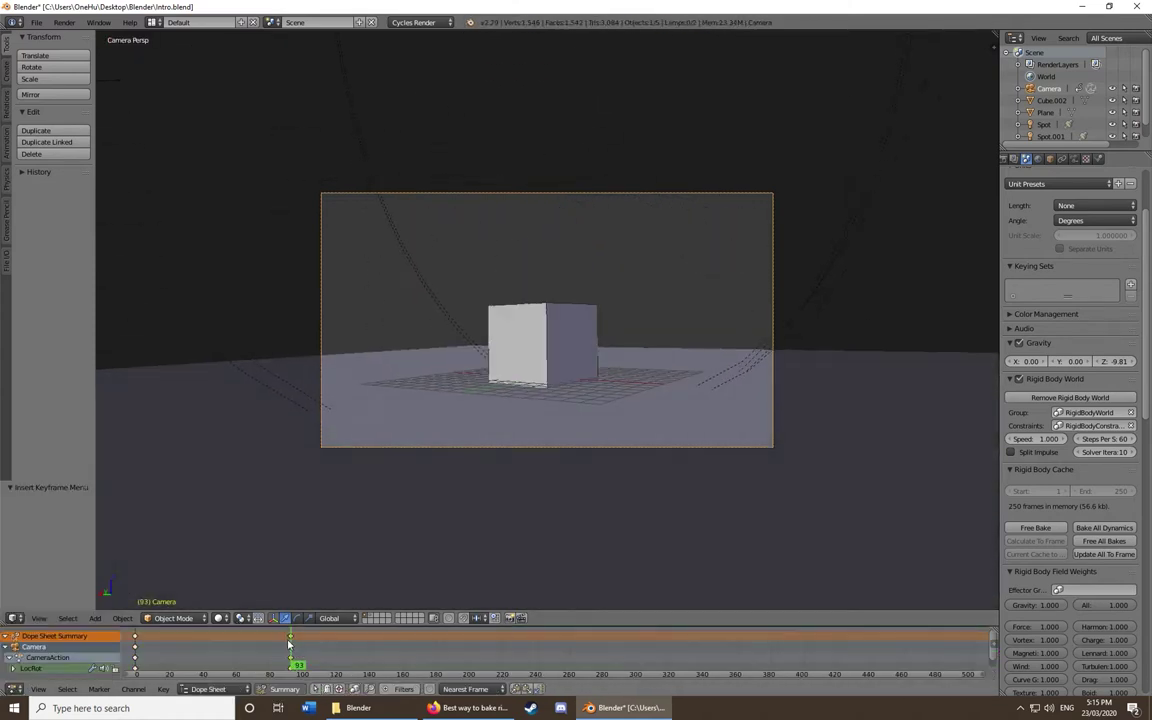
right_click_drag(289, 642, 259, 655)
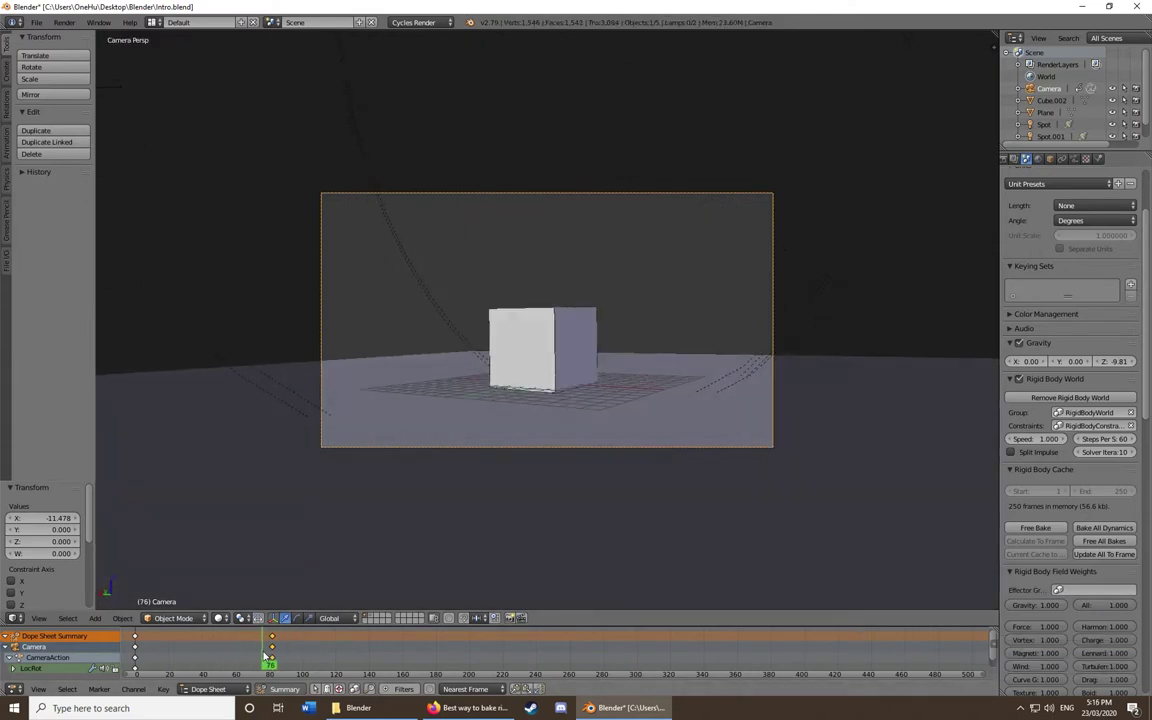
key("t")
left_click(248, 578)
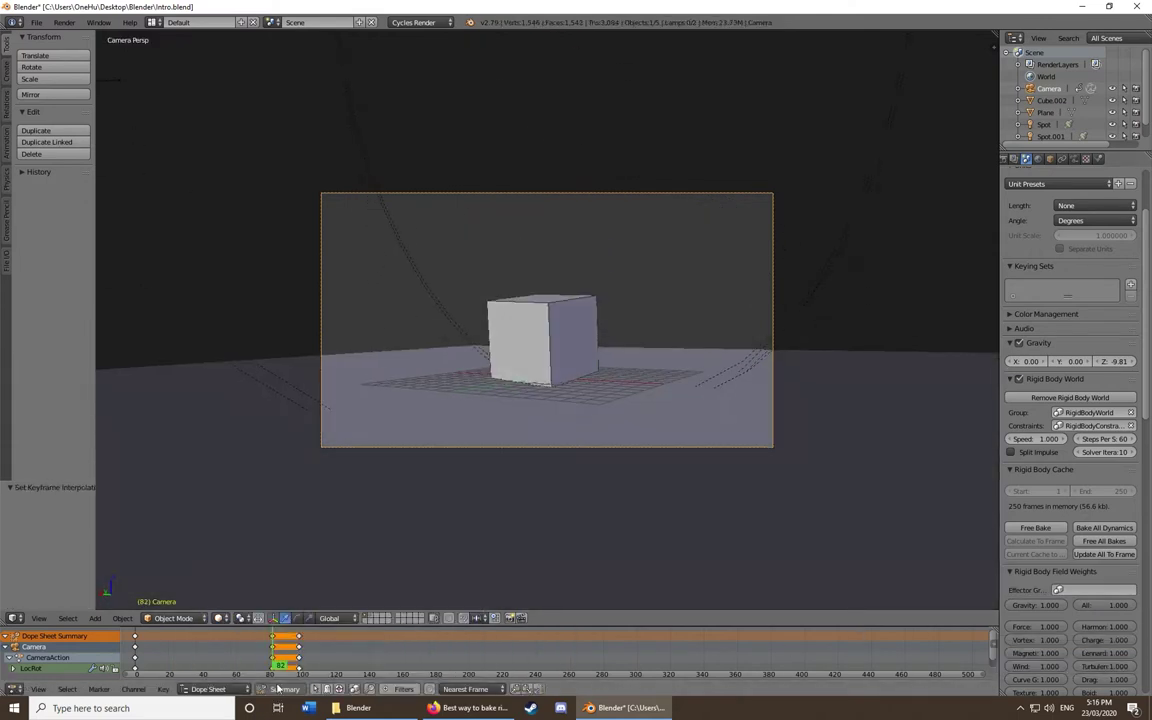
key("t")
left_click(230, 617)
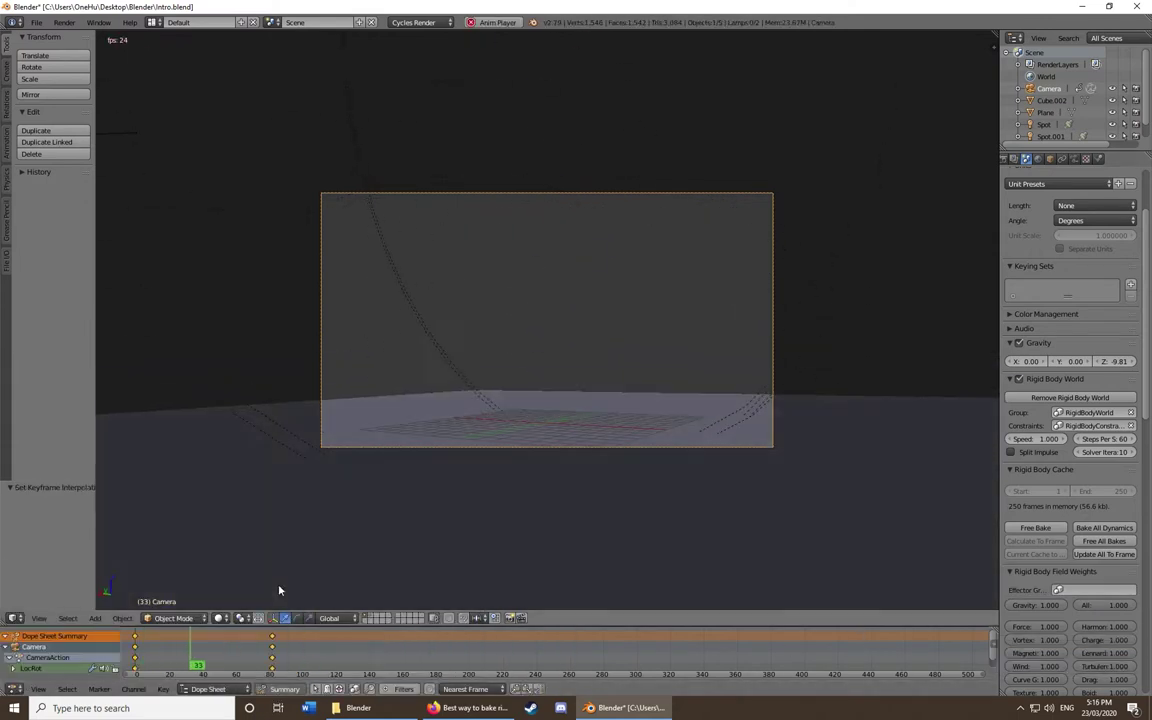
Switch back to the Graph Editor, enlarge it, and move to frame 82
left_click(152, 658)
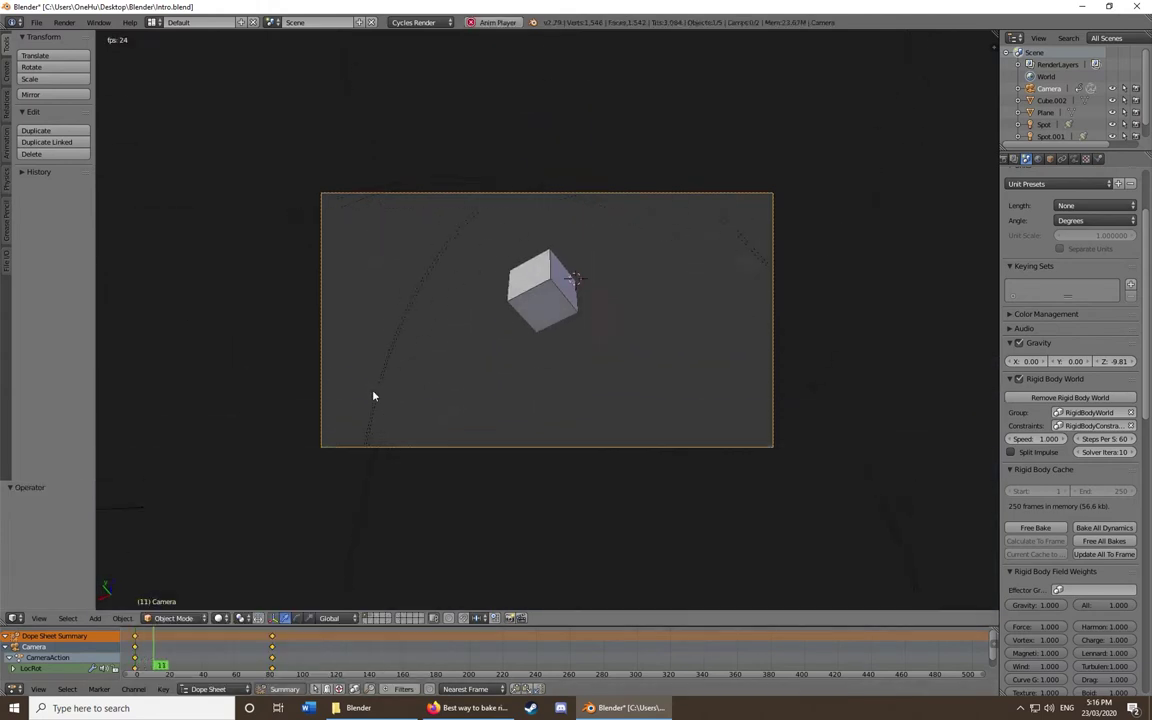
left_click_drag(154, 651, 222, 651)
key("ctrl+Tab")
left_click_drag(653, 612, 653, 366)
mouse_move(330, 520)
left_mouse_down()
mouse_move(370, 573)
mouse_move(361, 579)
left_mouse_up()
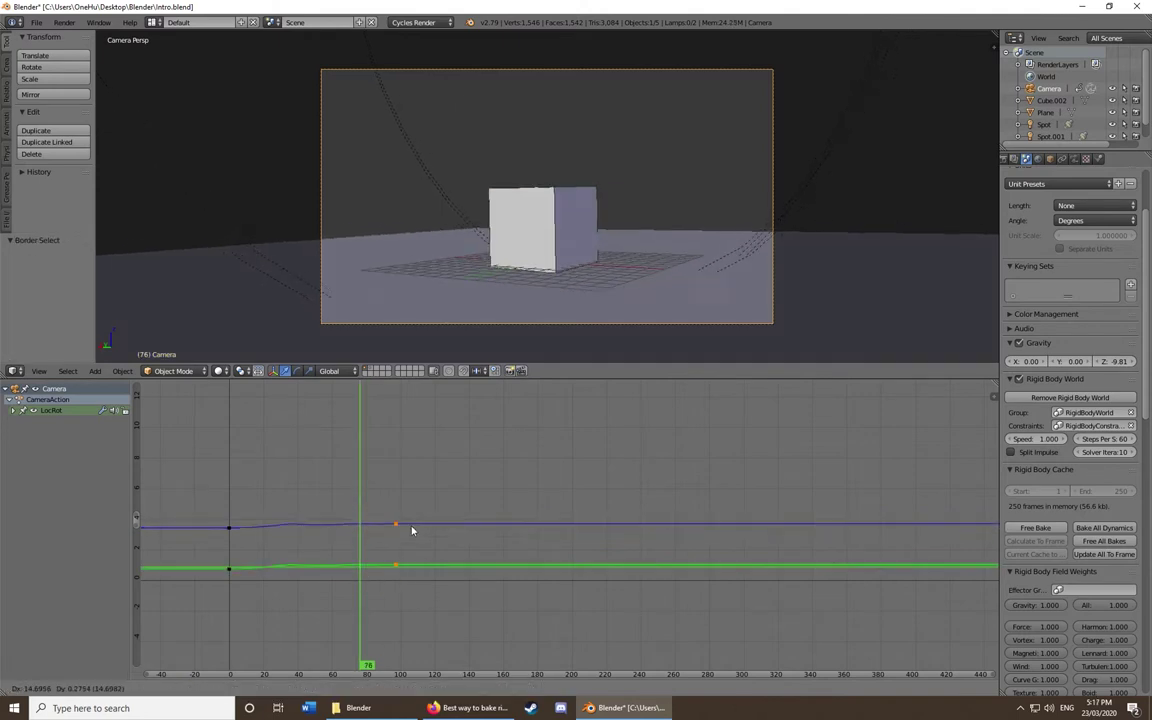
Play the camera animation and give the camera keys a new interpolation
key("alt+a")
key("t")
left_click(225, 566)
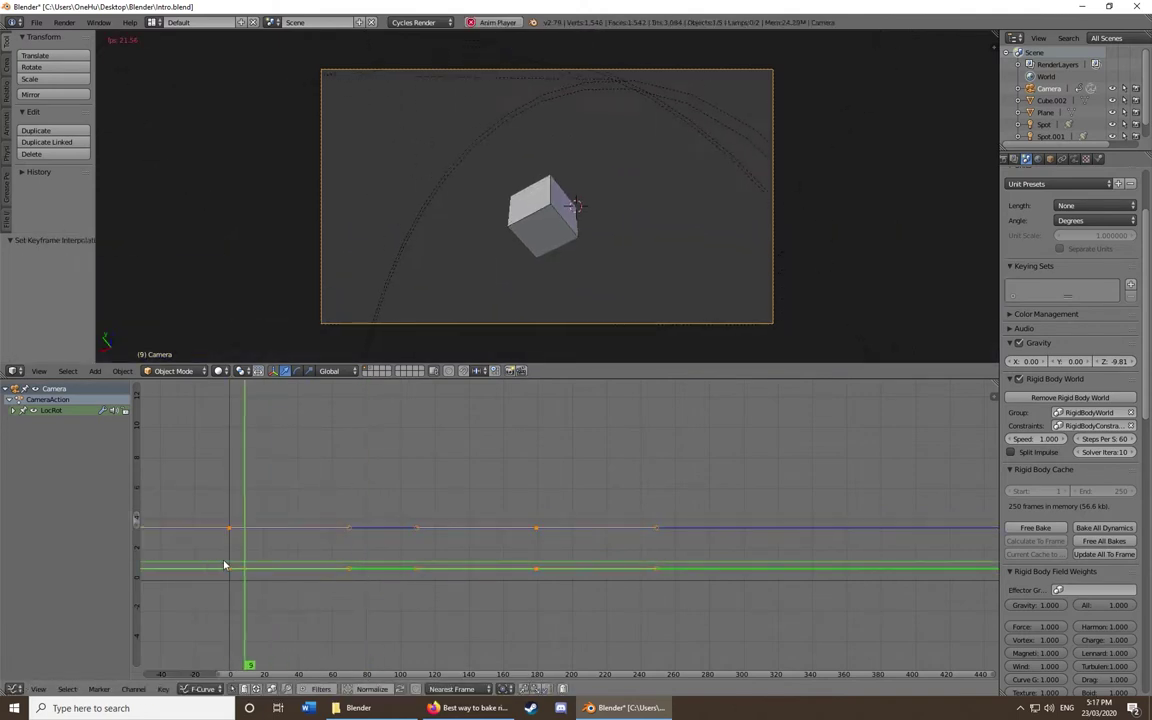
key("t")
left_click(300, 470)
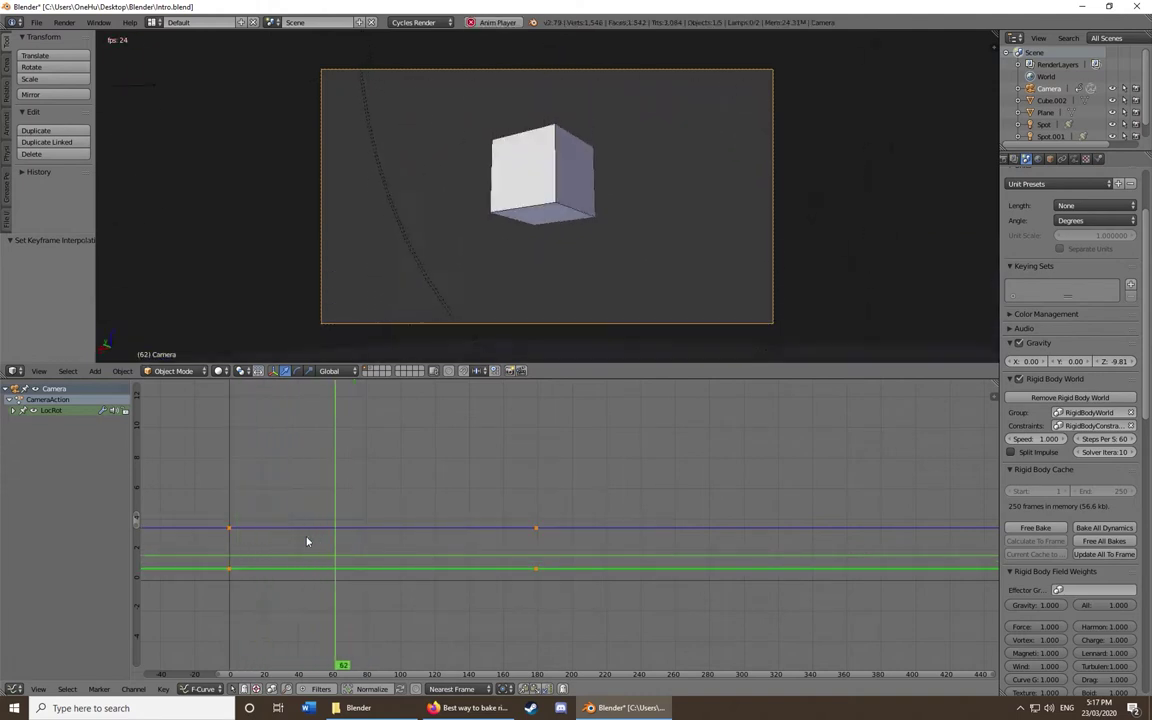
Insert a camera LocRot key near frame 0 and view the camera keys in the Dope Sheet
key("Escape")
key("Escape")
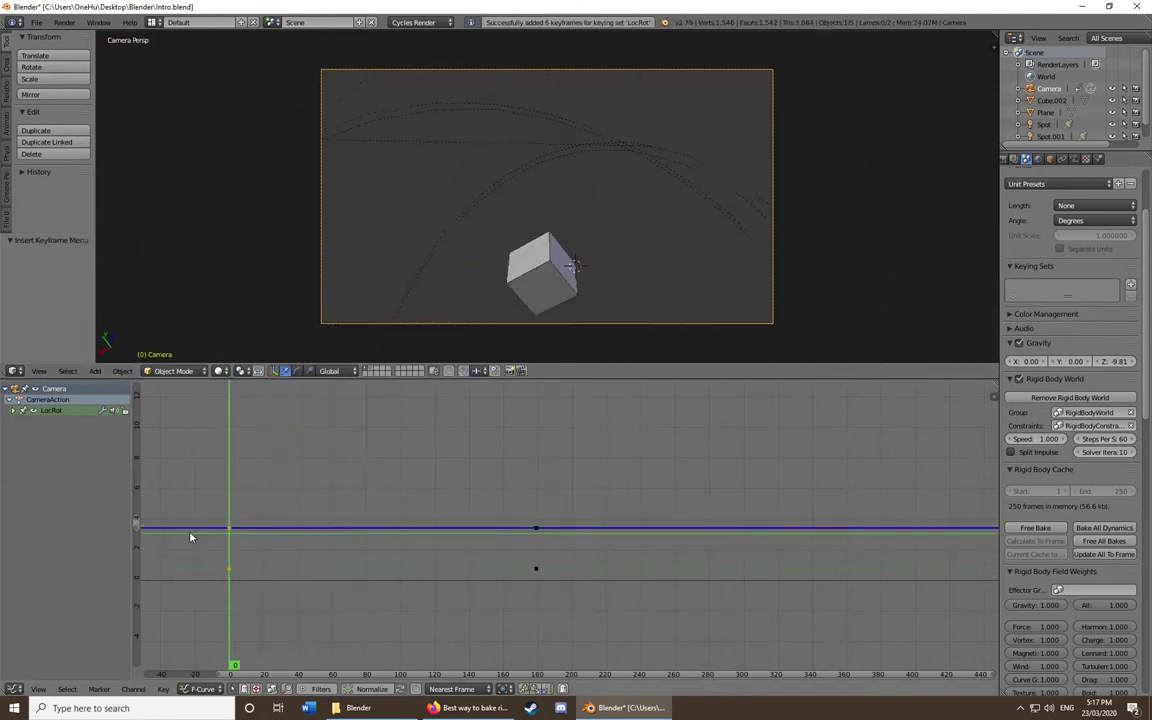
left_click_drag(255, 509, 241, 535)
key("i")
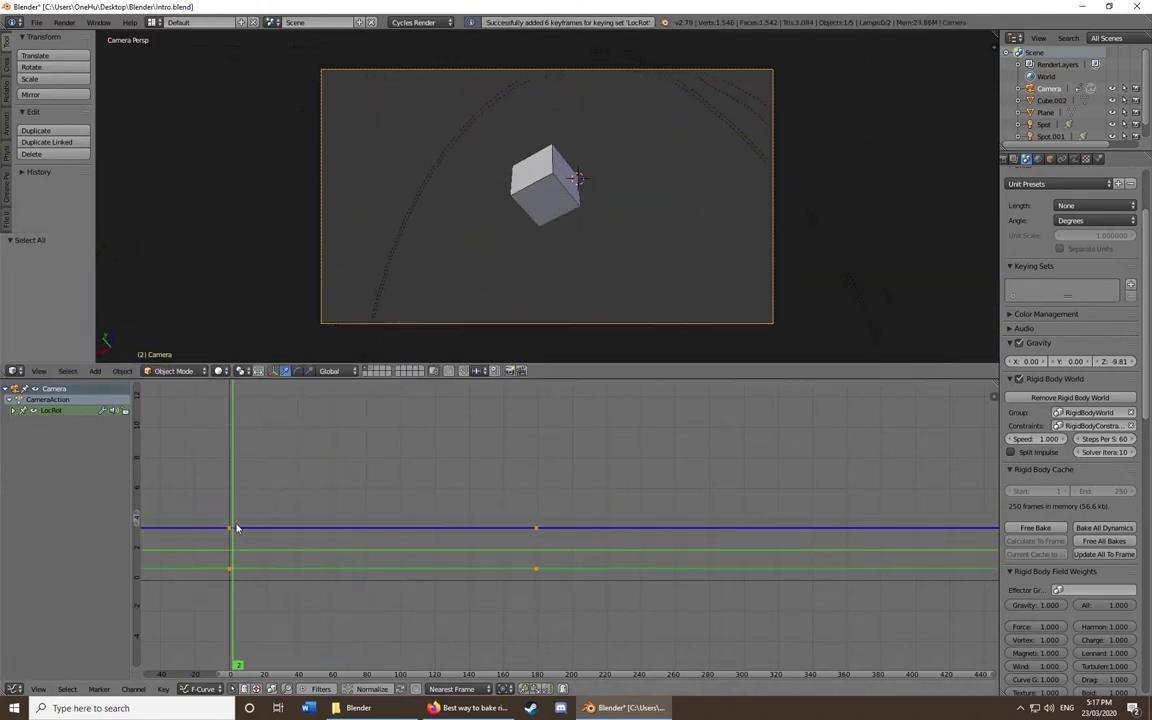
key("alt+a")
key("Escape")
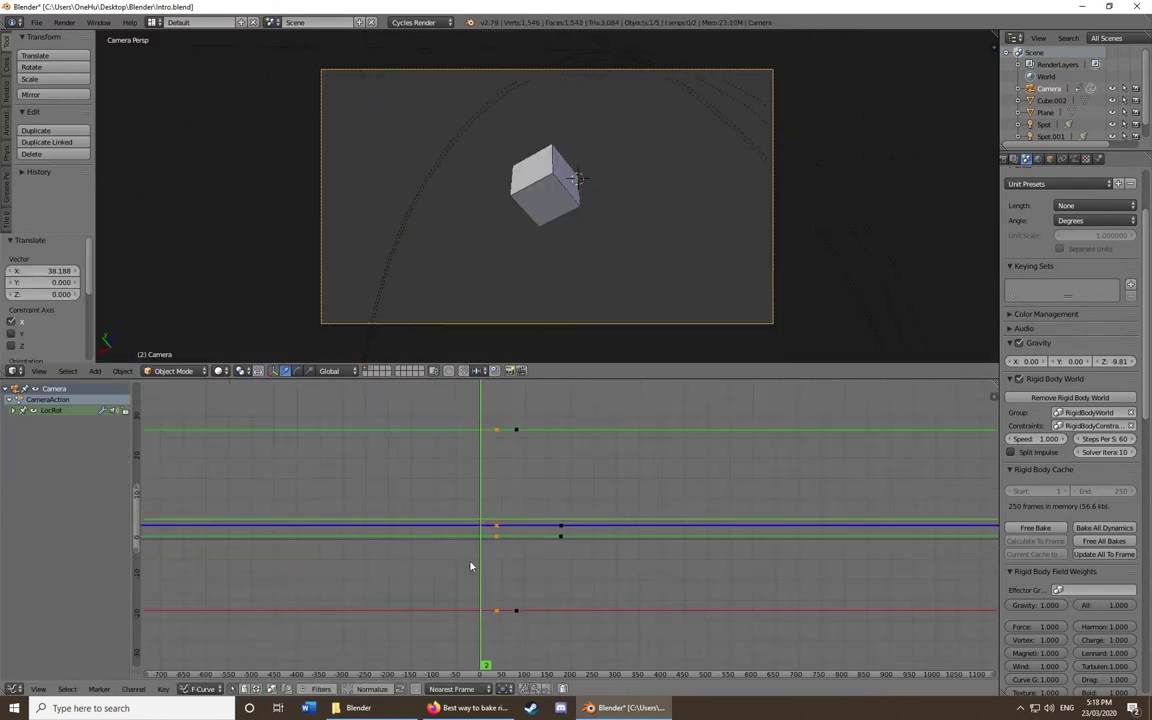
key("ctrl+Tab")
mouse_move(205, 410)
left_mouse_down()
mouse_move(329, 405)
mouse_move(183, 397)
left_mouse_up()
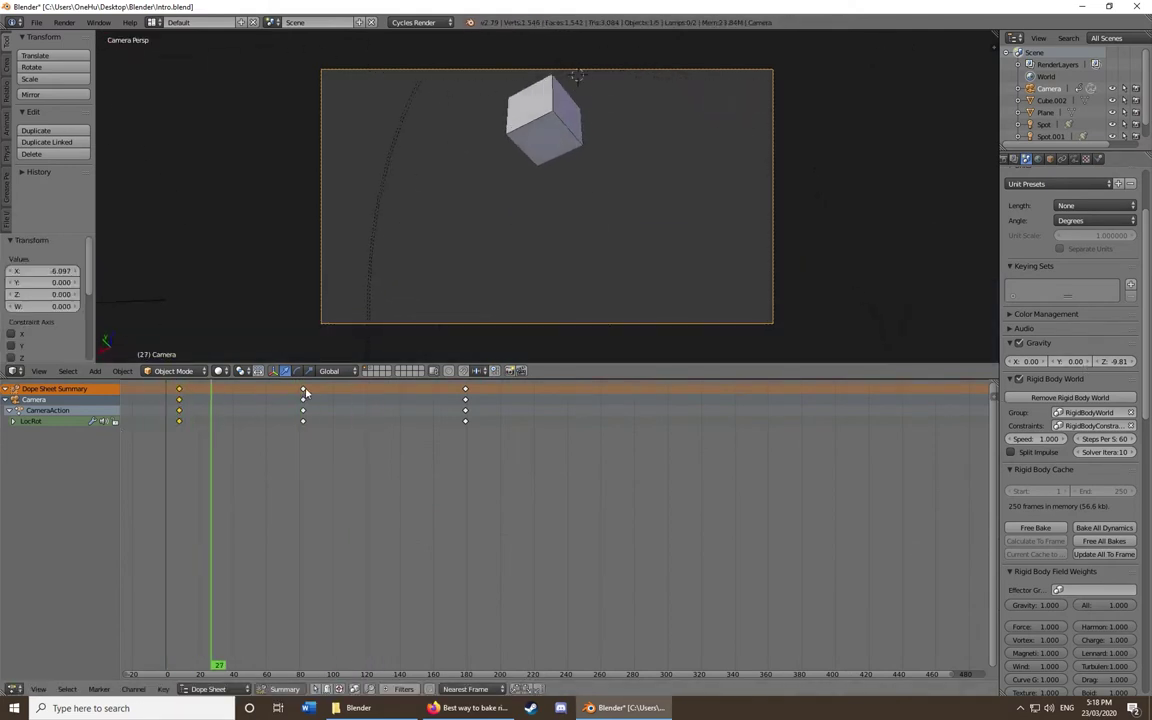
Retime the middle camera keyframe and preview the cube landing in rendered view
key("Up")
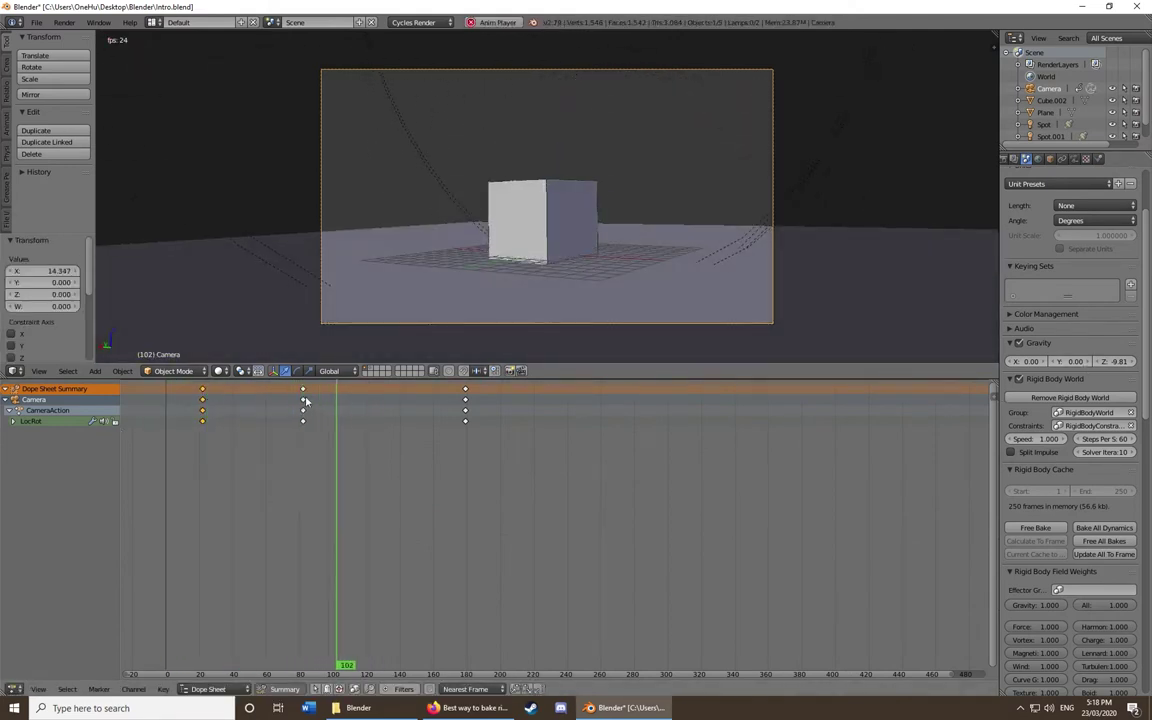
left_click_drag(304, 400, 320, 401)
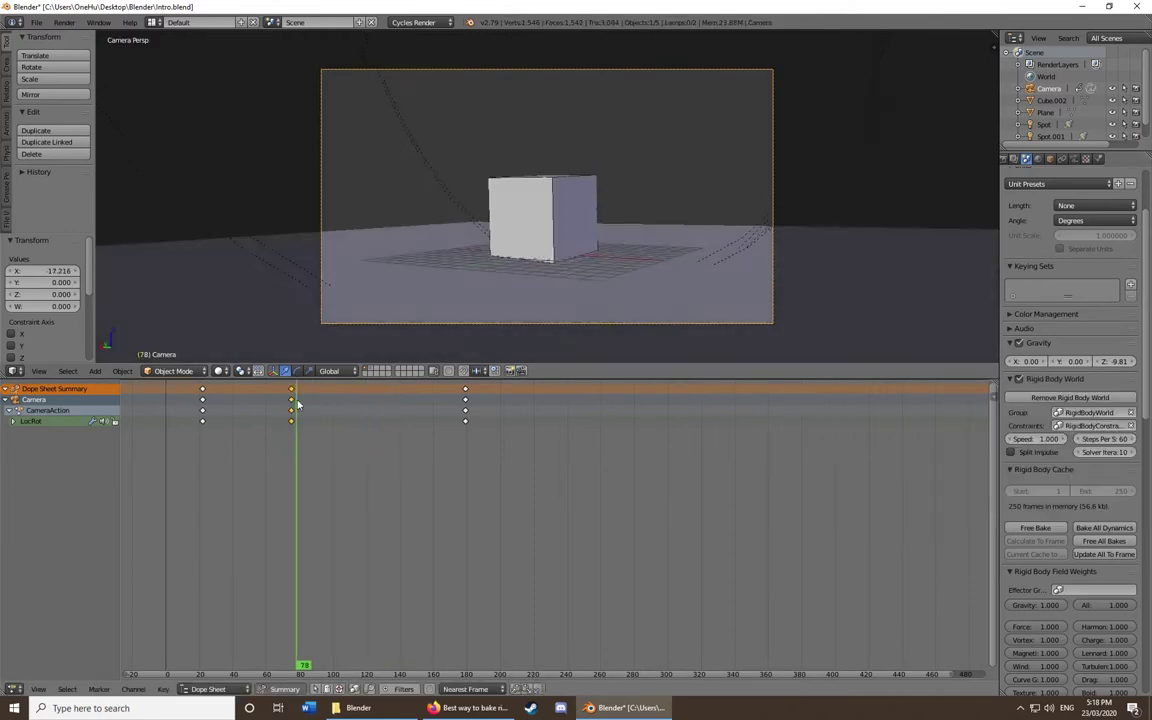
key("alt+a")
key("shift+z")
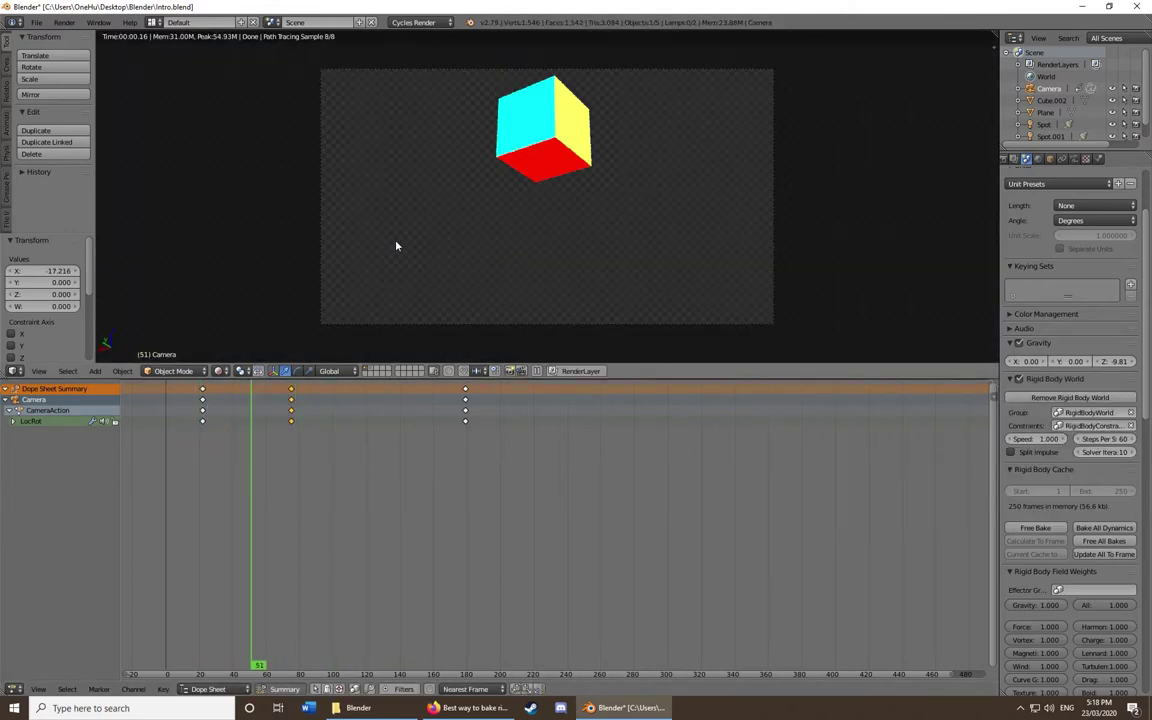
left_click_drag(283, 415, 334, 415)
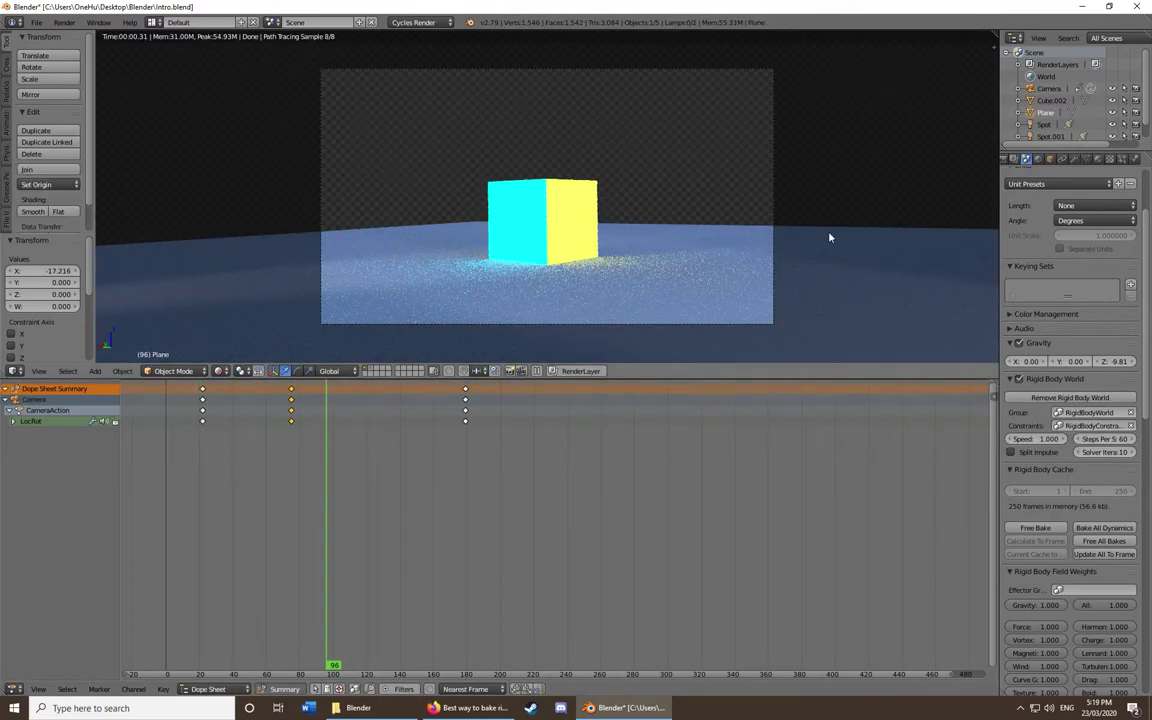
key("shift+z")
Lower the floor plane about 1 unit along Z and check the landing rendered
key("g")
key("z")
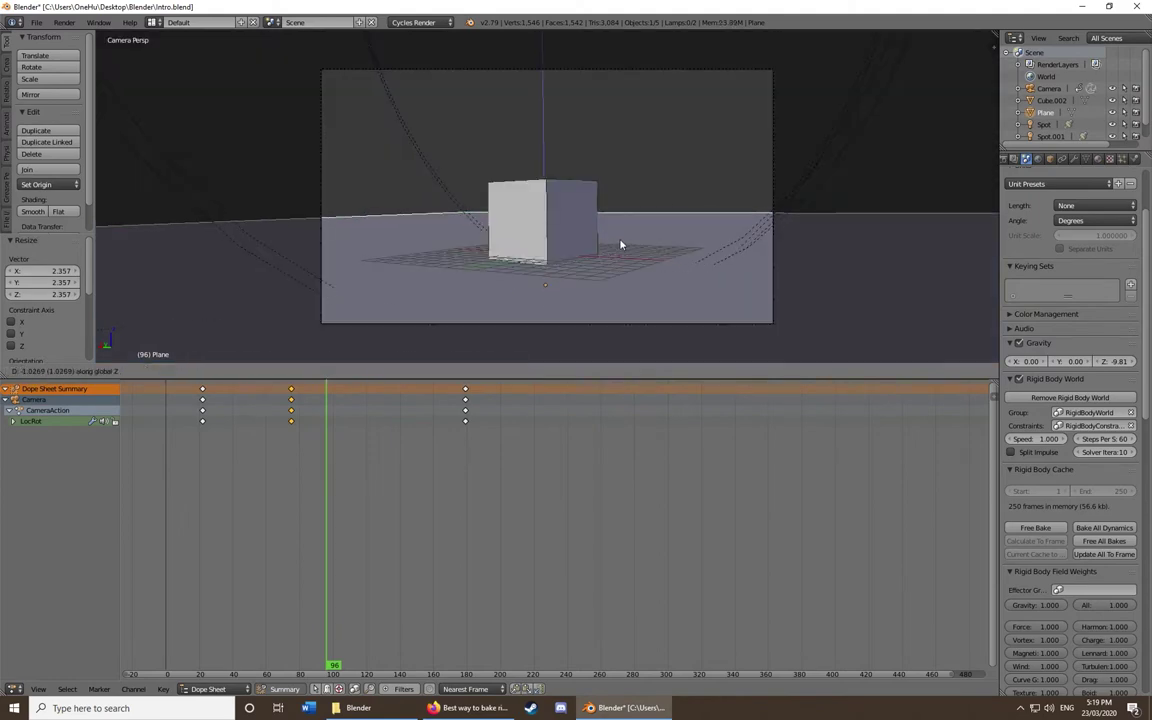
left_click(620, 244)
key("shift+z")
left_click_drag(265, 430, 348, 430)
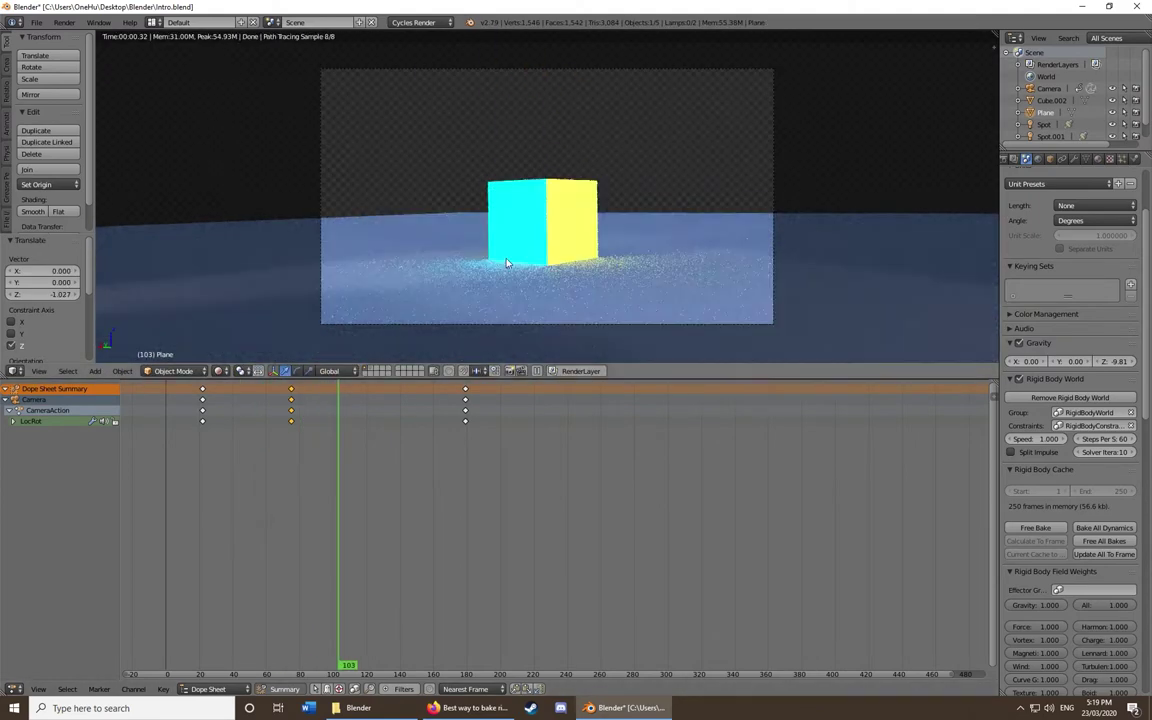
key("shift+z")
scroll(540, 265, "down", 20, "alt")
Insert new camera LocRot keys and slide them to a new time on the timeline
key("i")
scroll(552, 410, "down", 20, "alt")
key("i")
key("alt+a")
left_click(298, 425)
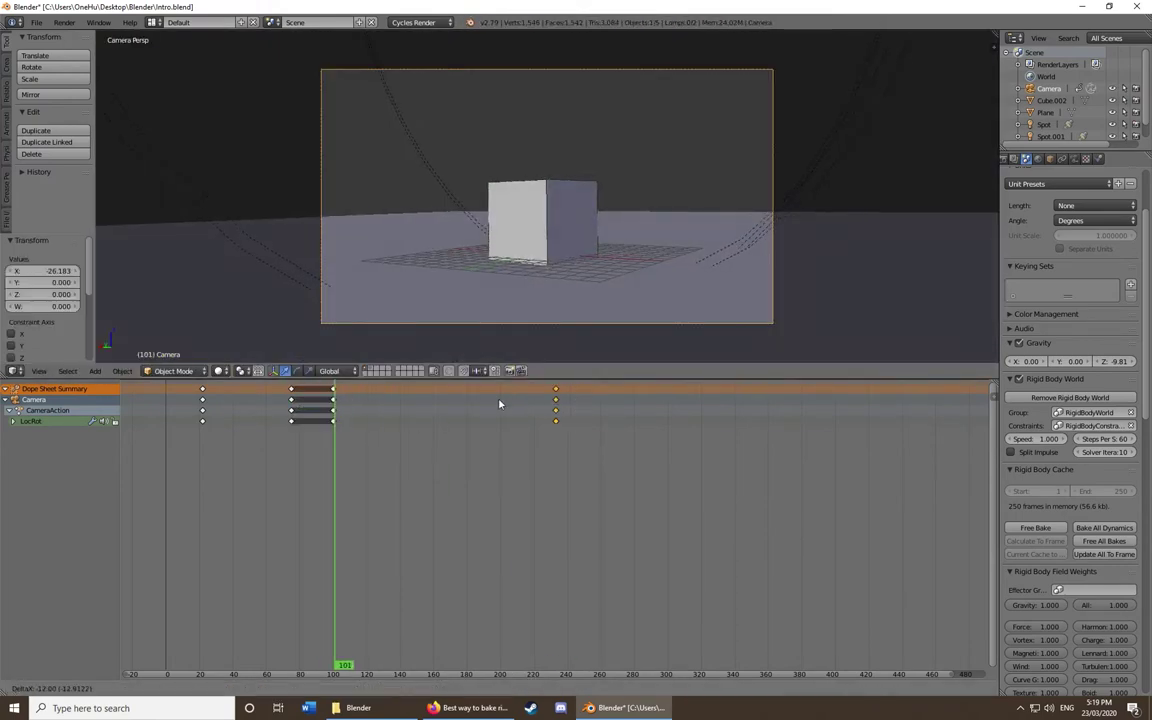
left_click(470, 404)
Key the high overhead camera position at frame 213 and select the cube
scroll(531, 342, "down", 20, "alt")
key("i")
key("ctrl+z")
key("shift+z")
key("shift+z")
right_click(573, 172)
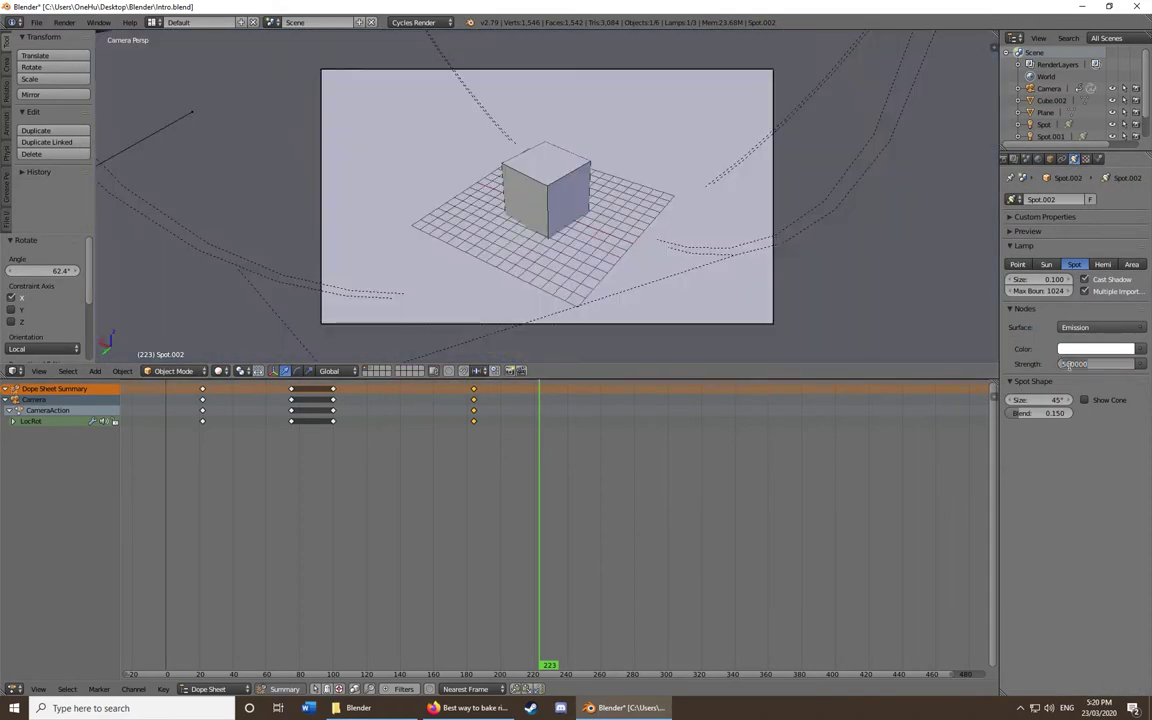
Preview the scene lighting rendered and scrub back to an earlier frame
key("shift+z")
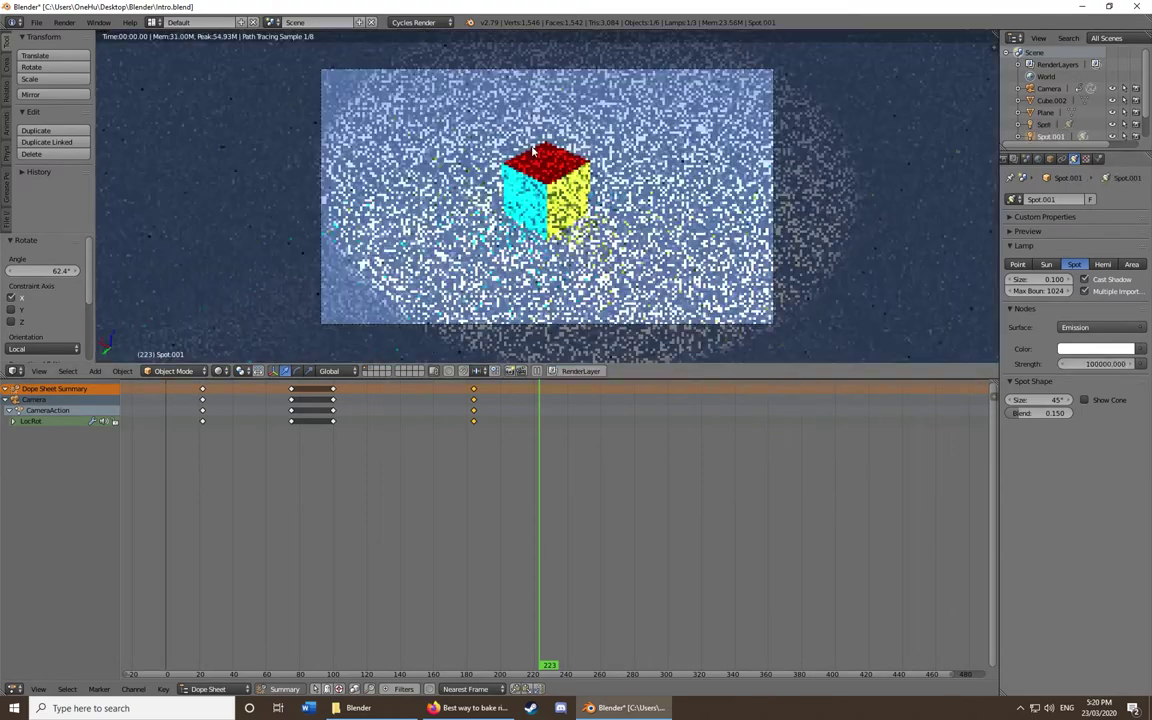
left_click_drag(504, 450, 296, 454)
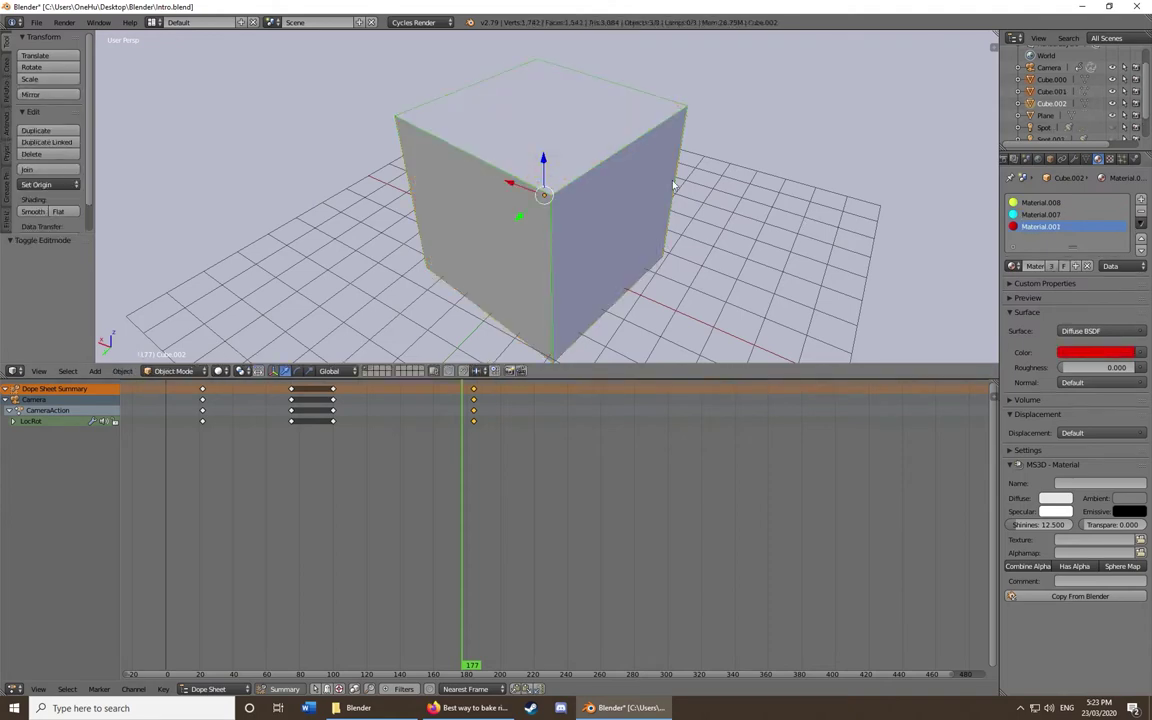
Enter Edit Mode on the remaining cube and bring up the Separate options
key("Tab")
key("p")
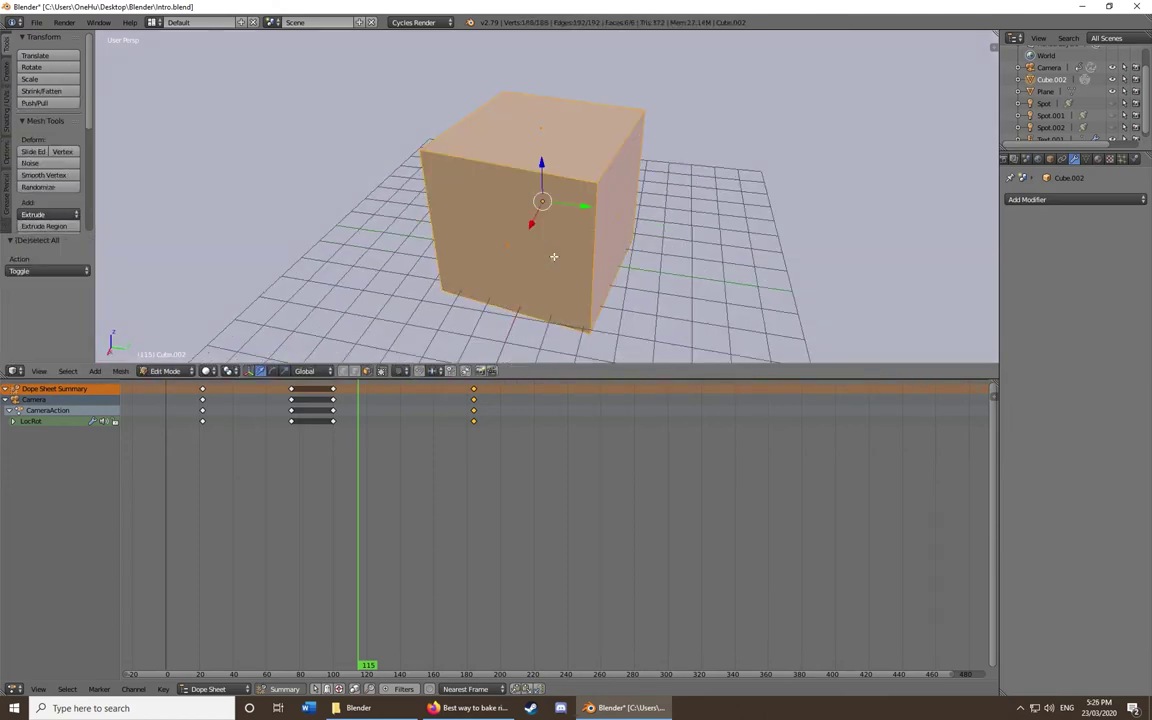
Select the entire cube mesh in Edit Mode
key("a")
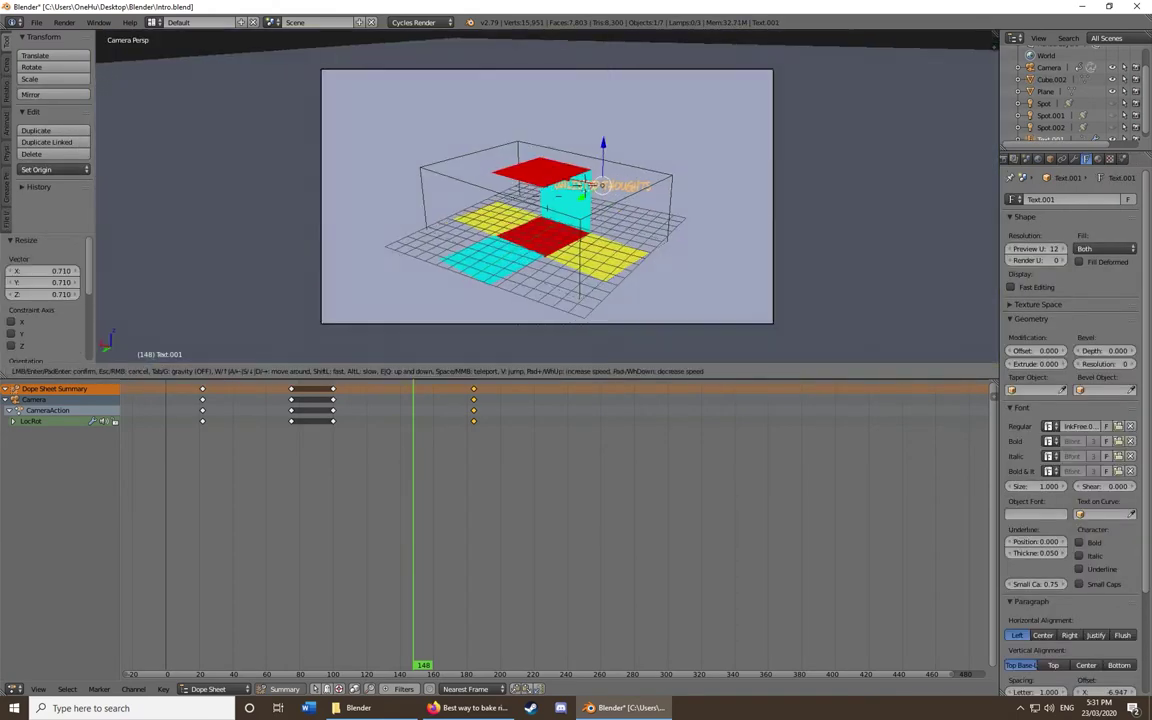
Insert a LocRot keyframe on the camera at frame 170 framing the net and text
left_click(600, 185)
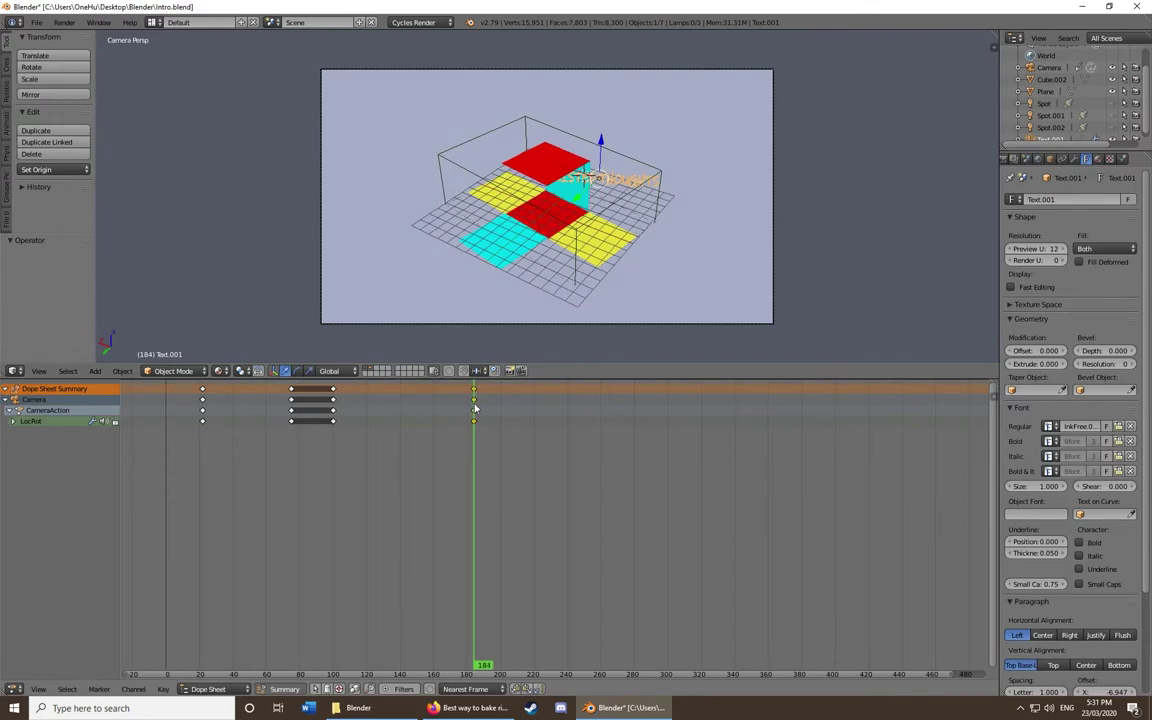
key("i")
left_click(370, 404)
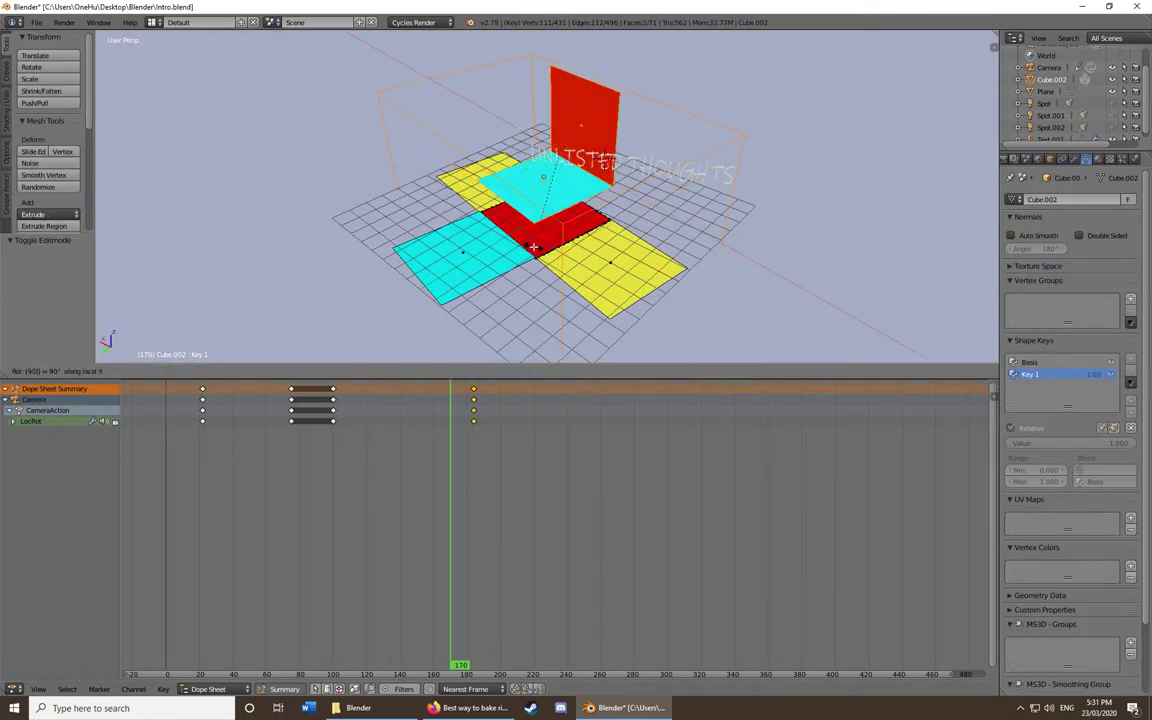
Fold a face 90 degrees and move it 2.5 units along its local X axis
left_click(533, 246)
key("g")
key("x")
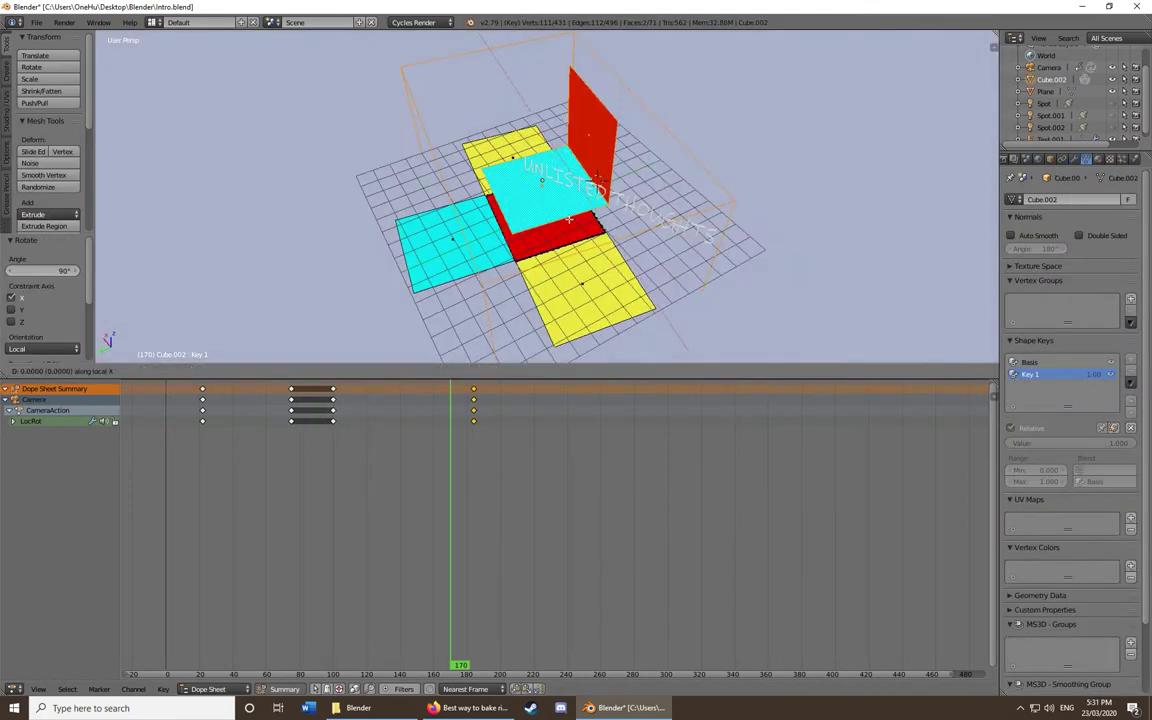
left_click(598, 178)
mouse_move(598, 178)
middle_mouse_down()
mouse_move(612, 187)
mouse_move(700, 150)
middle_mouse_up()
left_click(624, 186)
scroll(795, 112, "up", 5)
scroll(795, 112, "up", 3)
scroll(795, 112, "down", 5)
Check the fold at different frames and undo the extra shape key
key("Tab")
key("Tab")
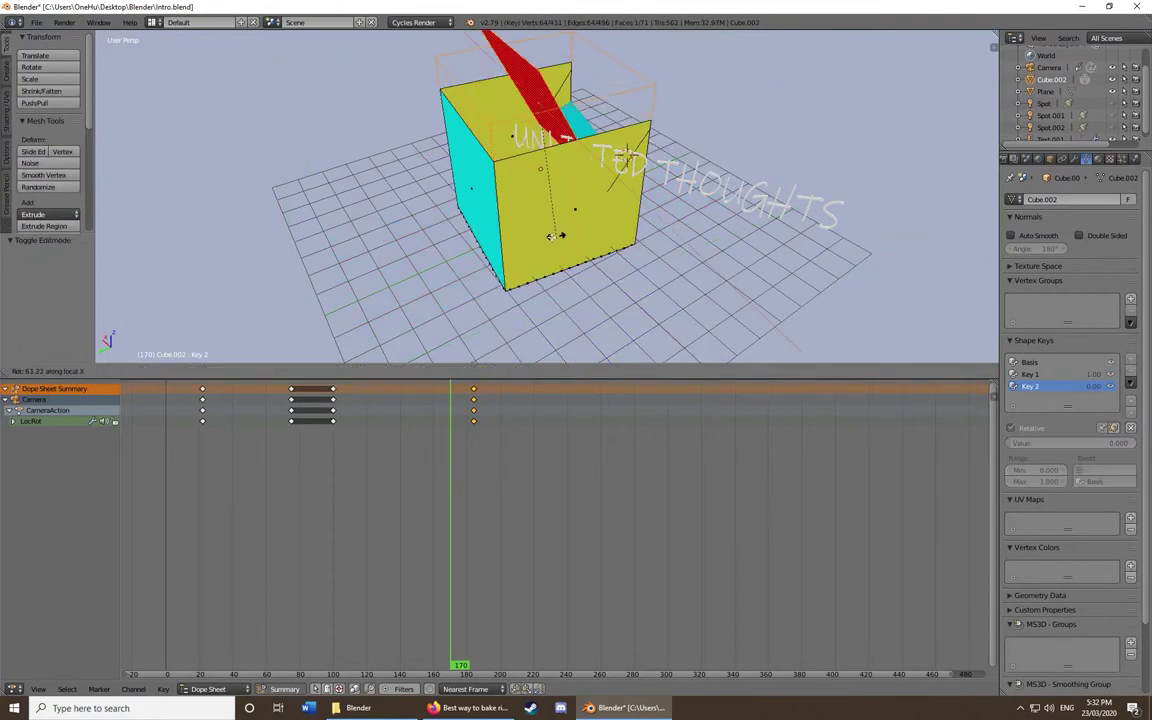
key("Tab")
left_click(341, 416)
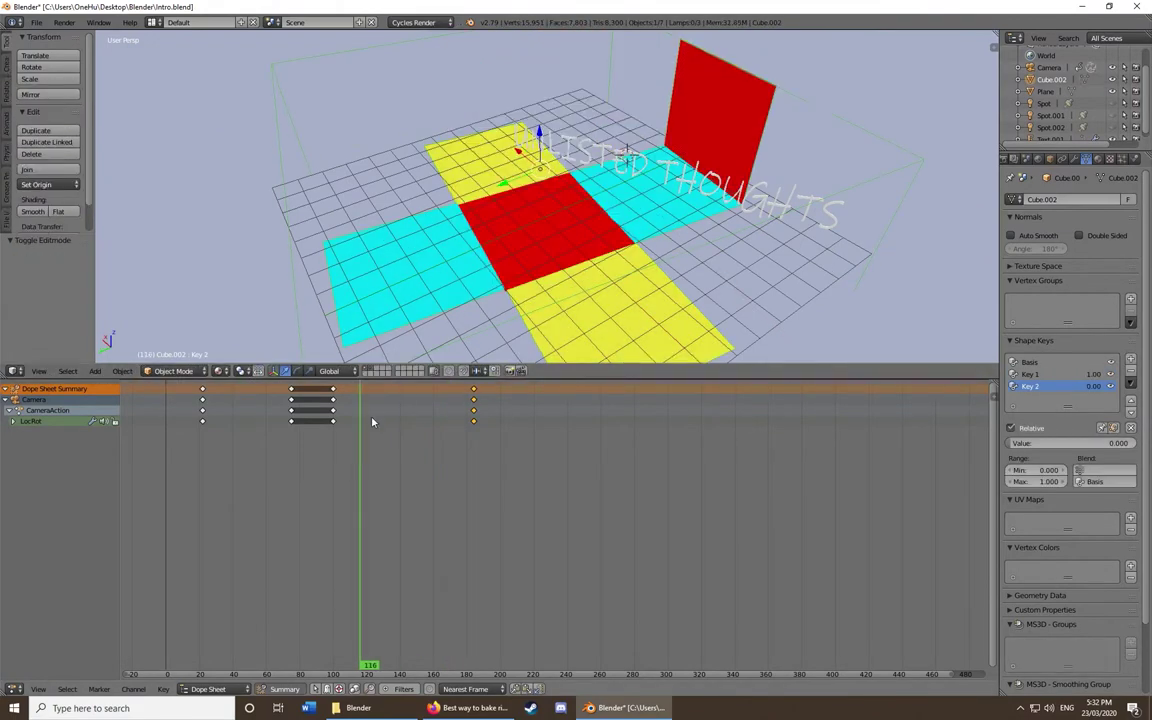
key("Tab")
left_click(476, 420)
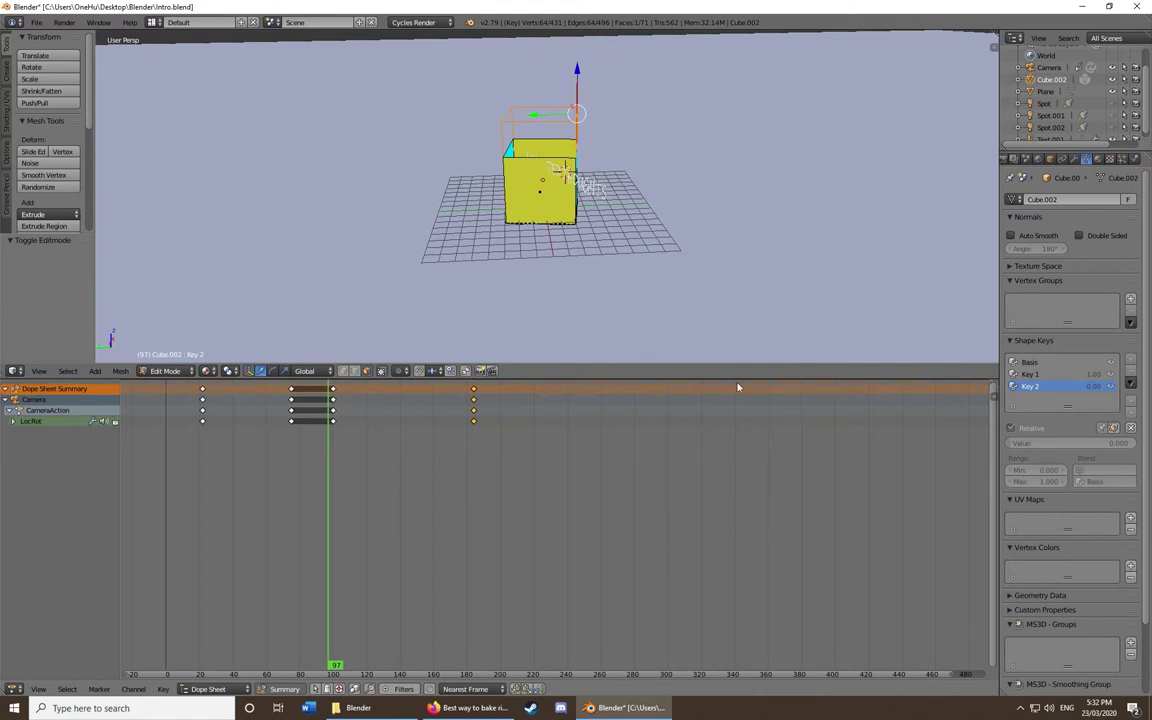
key("ctrl+z")
Rotate the red panel 90° on local X so it lies flat, then return to frame 0
middle_click_drag(650, 250, 715, 270)
key("r")
key("x")
key("x")
key("9")
key("0")
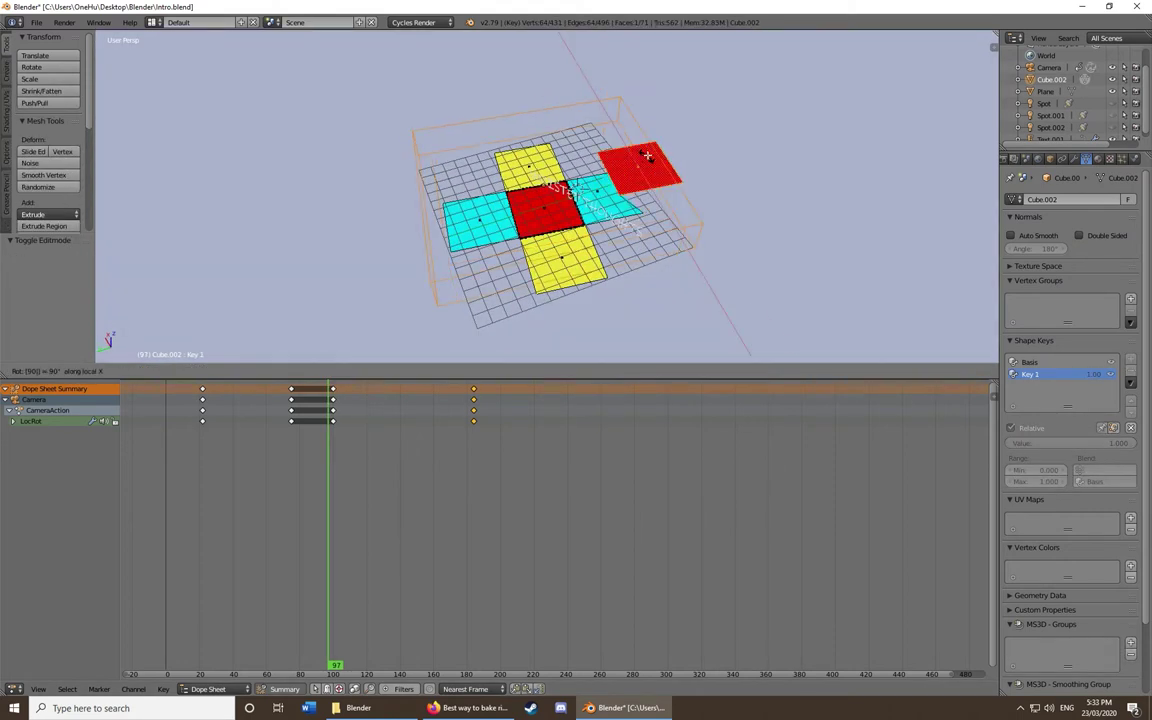
key("Return")
key("Tab")
left_click(238, 425)
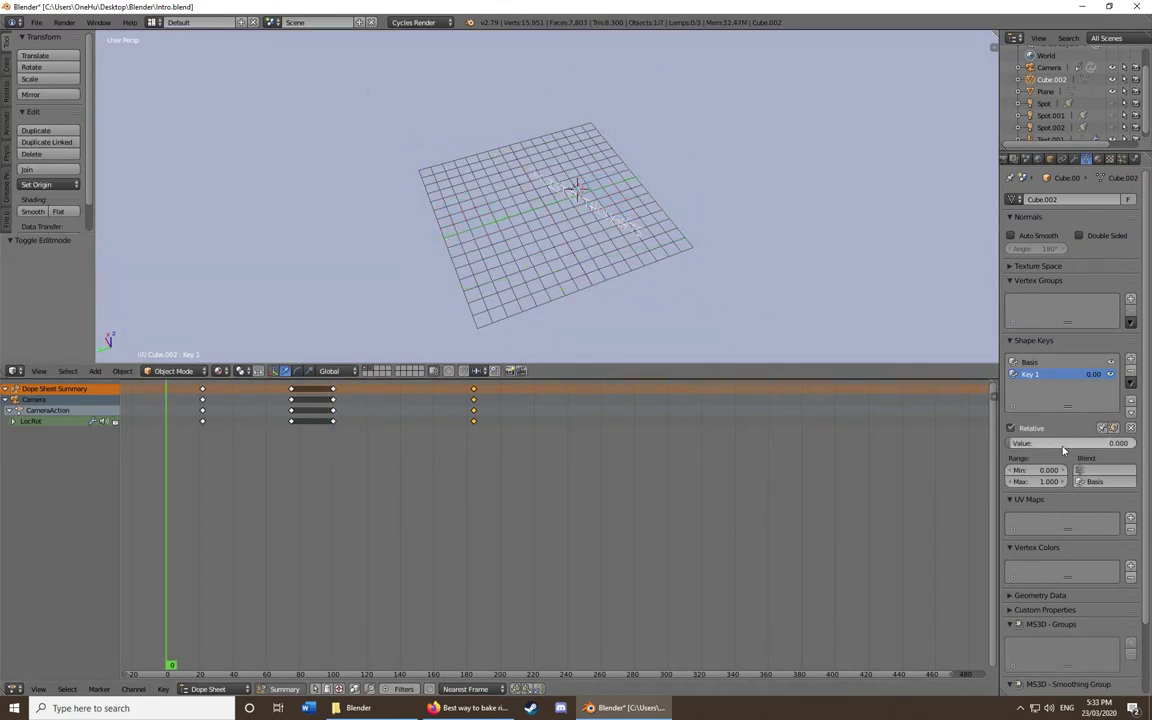
Keyframe the Key 1 unfold value and scrub to watch the cube unfold
key("i")
left_click(338, 437)
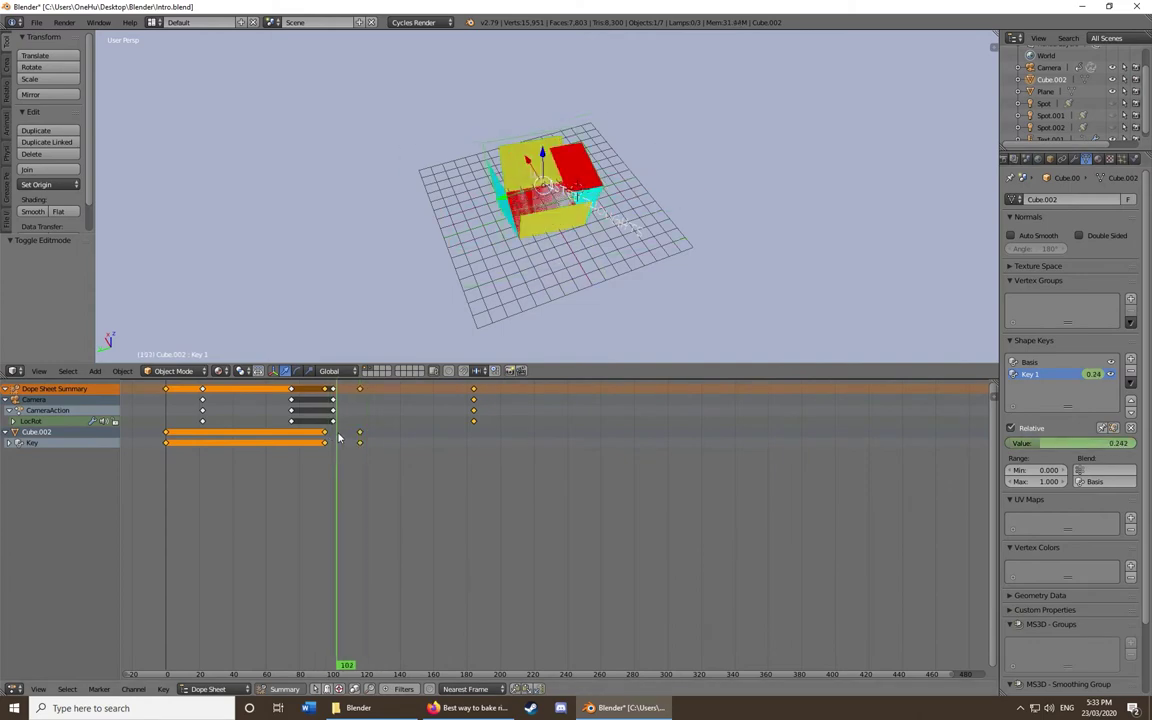
left_click_drag(325, 442, 360, 442)
scroll(501, 232, "up", 3)
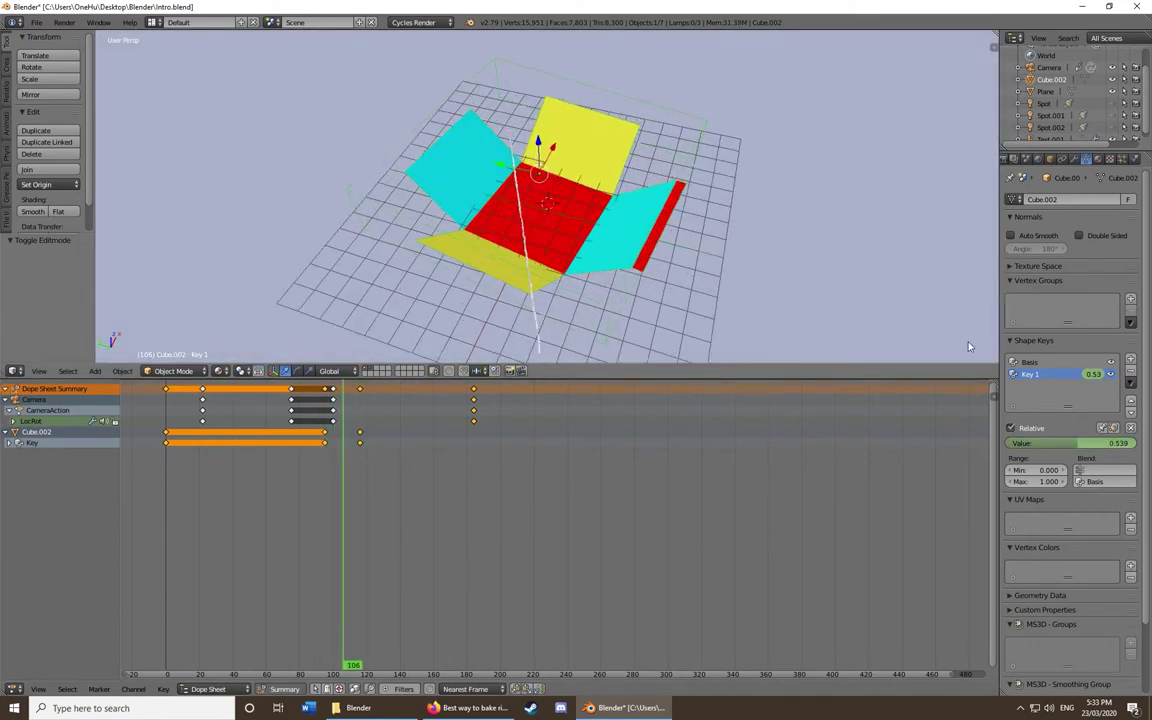
Add shape key Key 2 at frame 126 and start rotating the red flap in Edit Mode
left_click(180, 431)
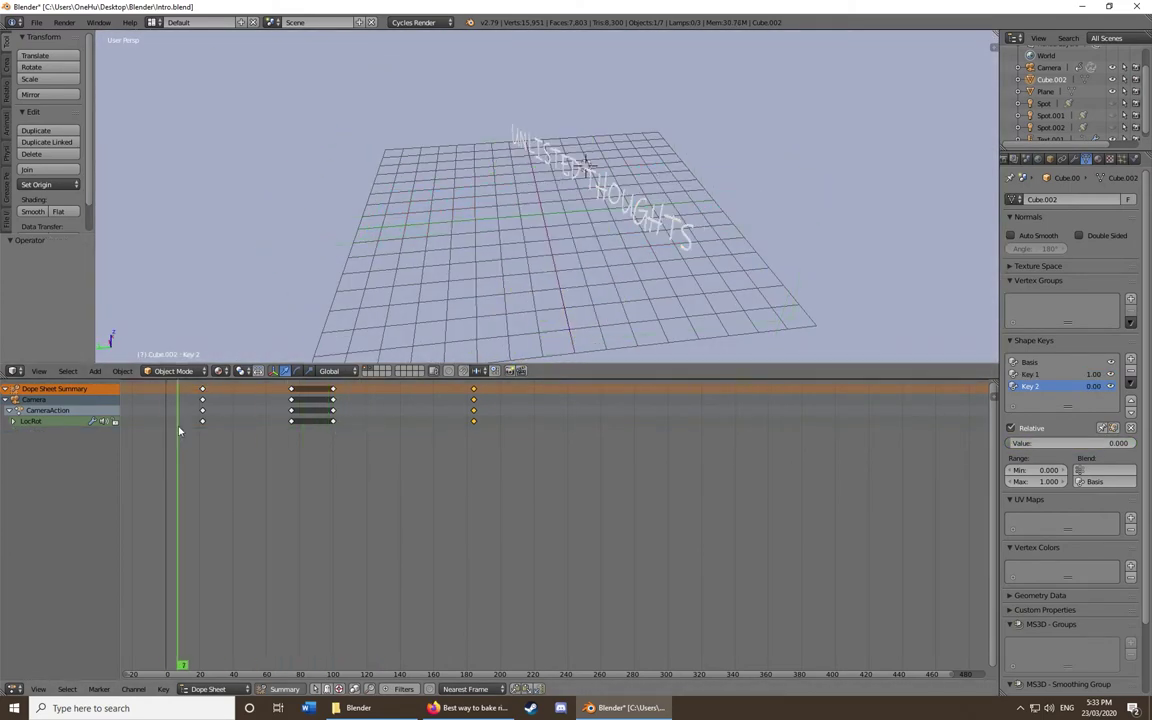
left_click_drag(385, 445, 377, 442)
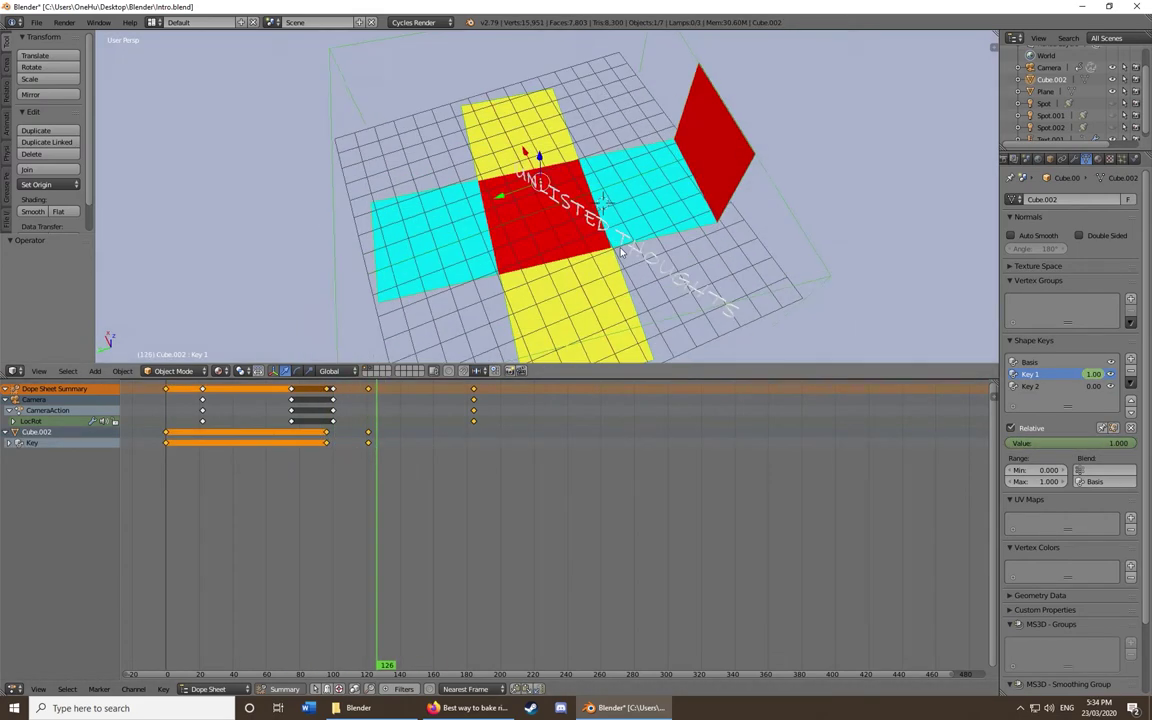
key("Tab")
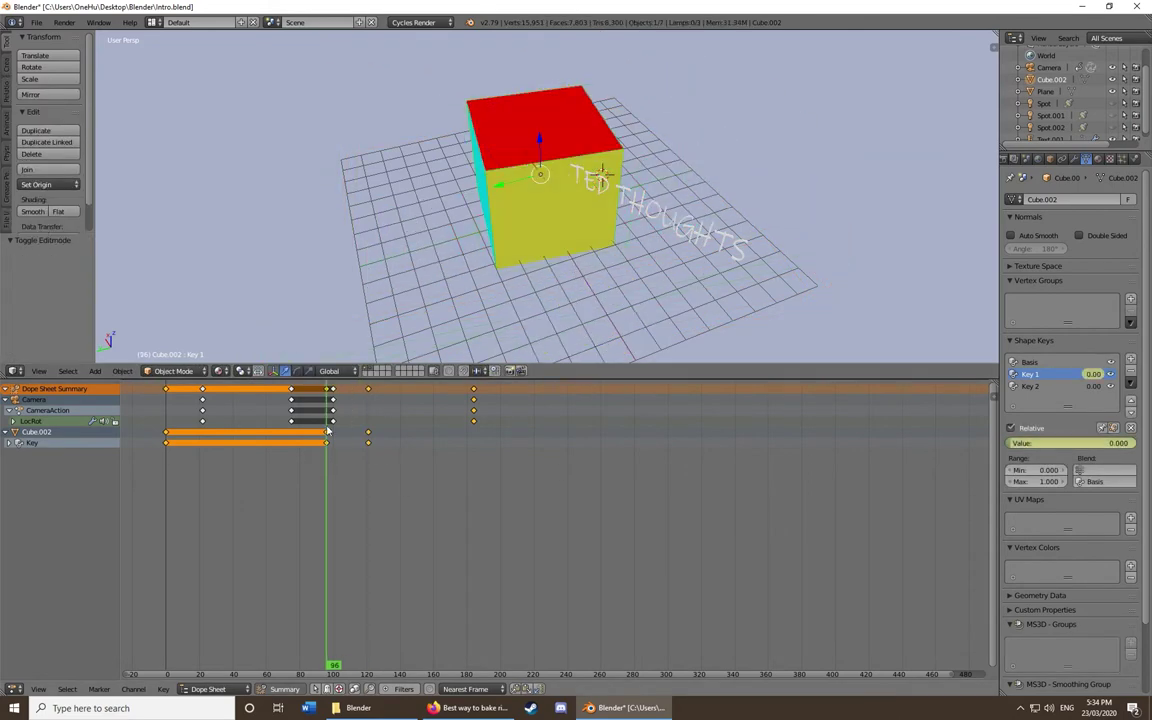
key("Tab")
key("Tab")
key("Tab")
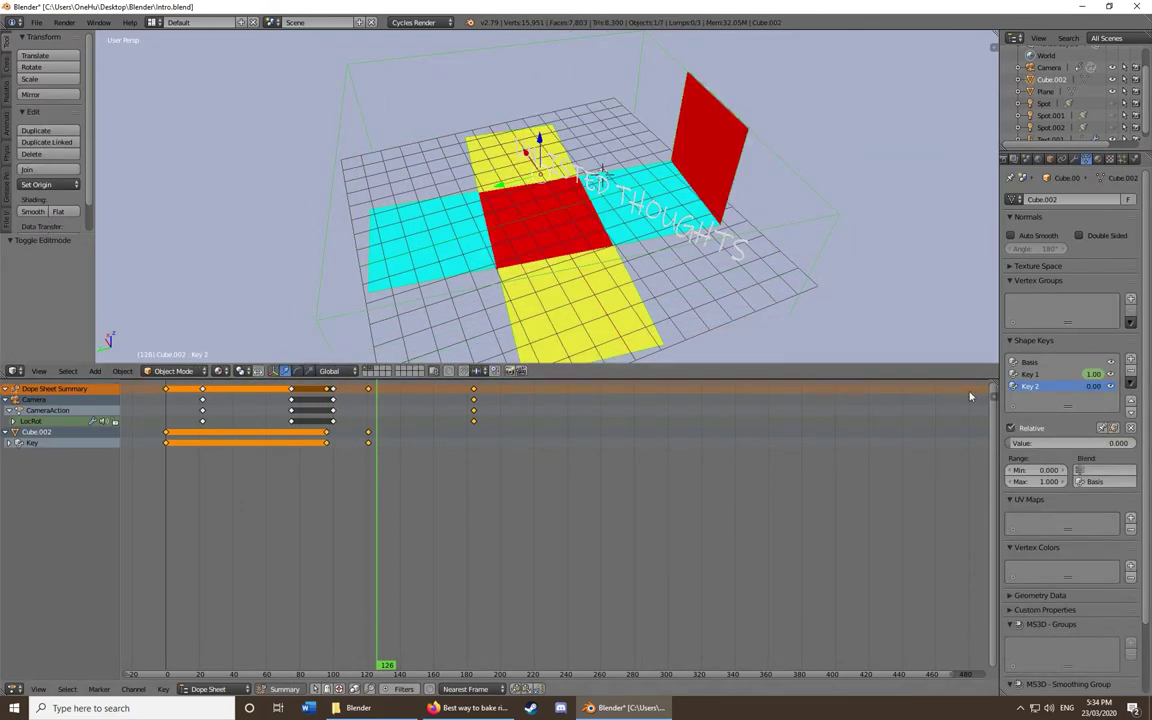
key("Tab")
key("Tab")
key("Tab")
key("r")
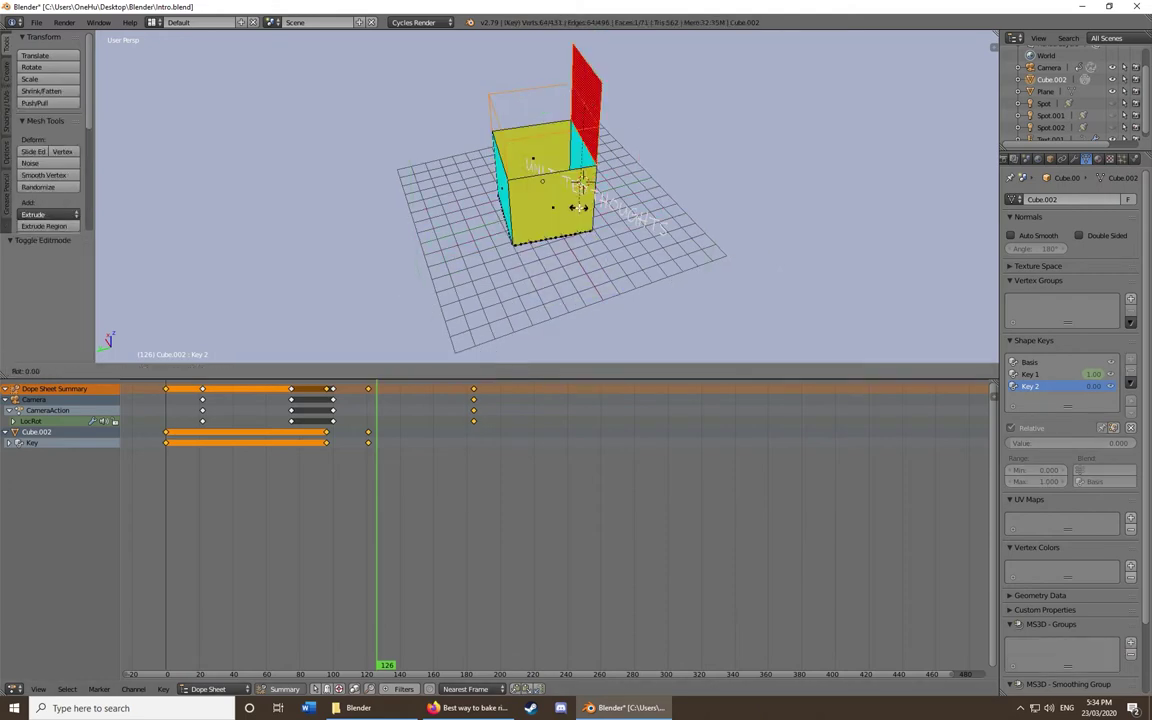
key("Tab")
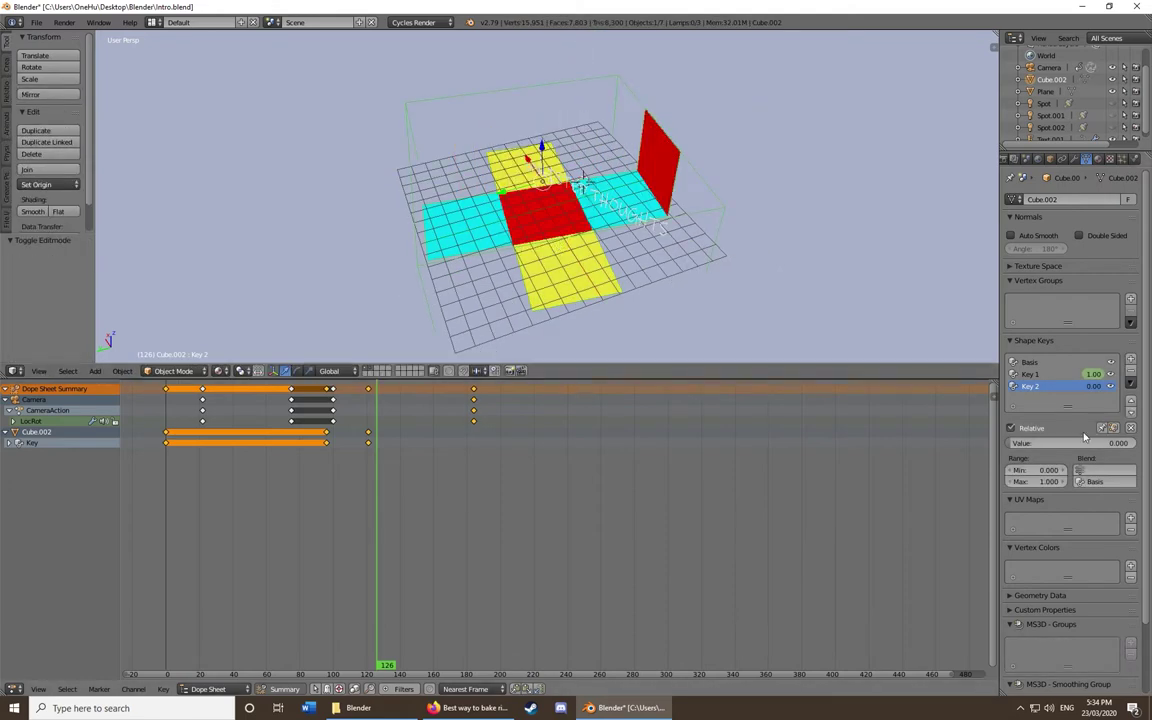
Scrub the unfold and re-enter Edit Mode at frame 130
mouse_move(352, 418)
left_mouse_down()
mouse_move(338, 428)
mouse_move(388, 435)
mouse_move(372, 438)
left_mouse_up()
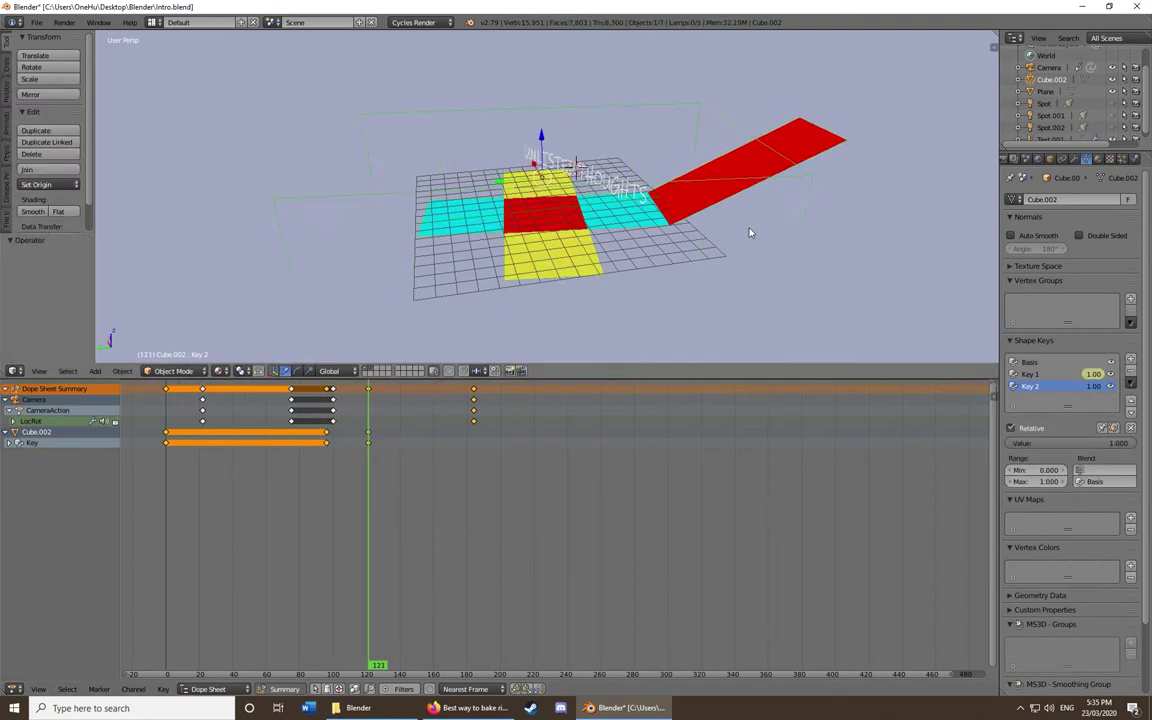
key("Tab")
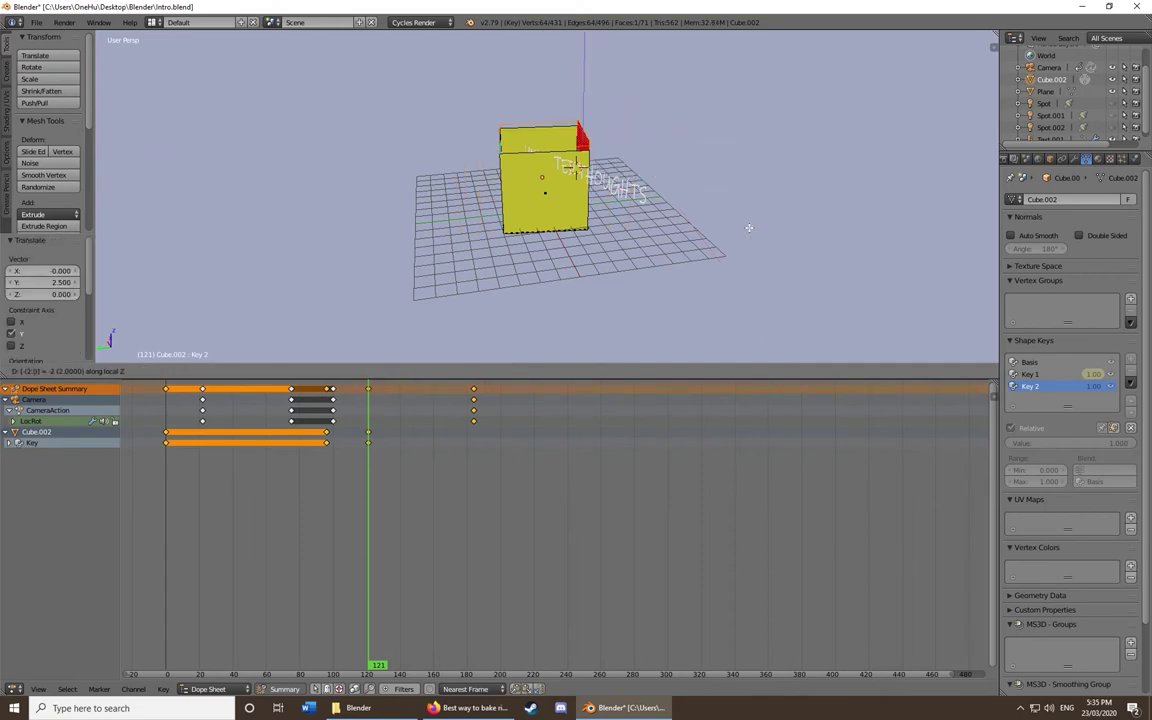
key("Tab")
middle_click_drag(582, 286, 665, 187)
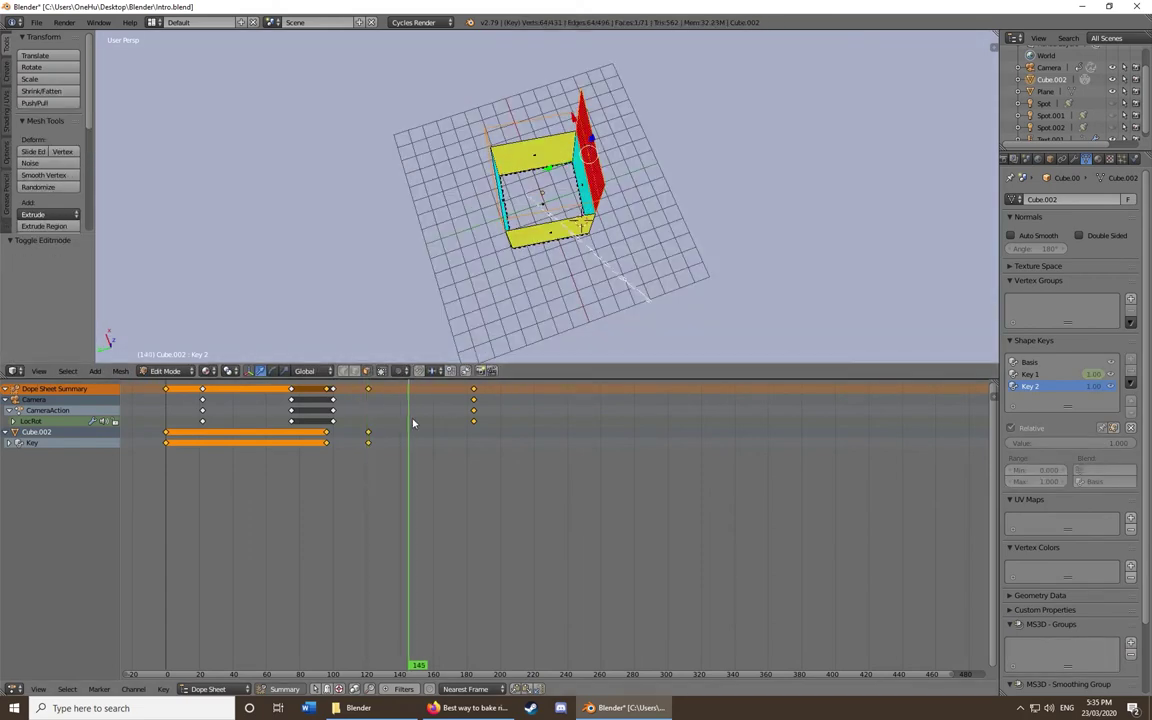
key("Tab")
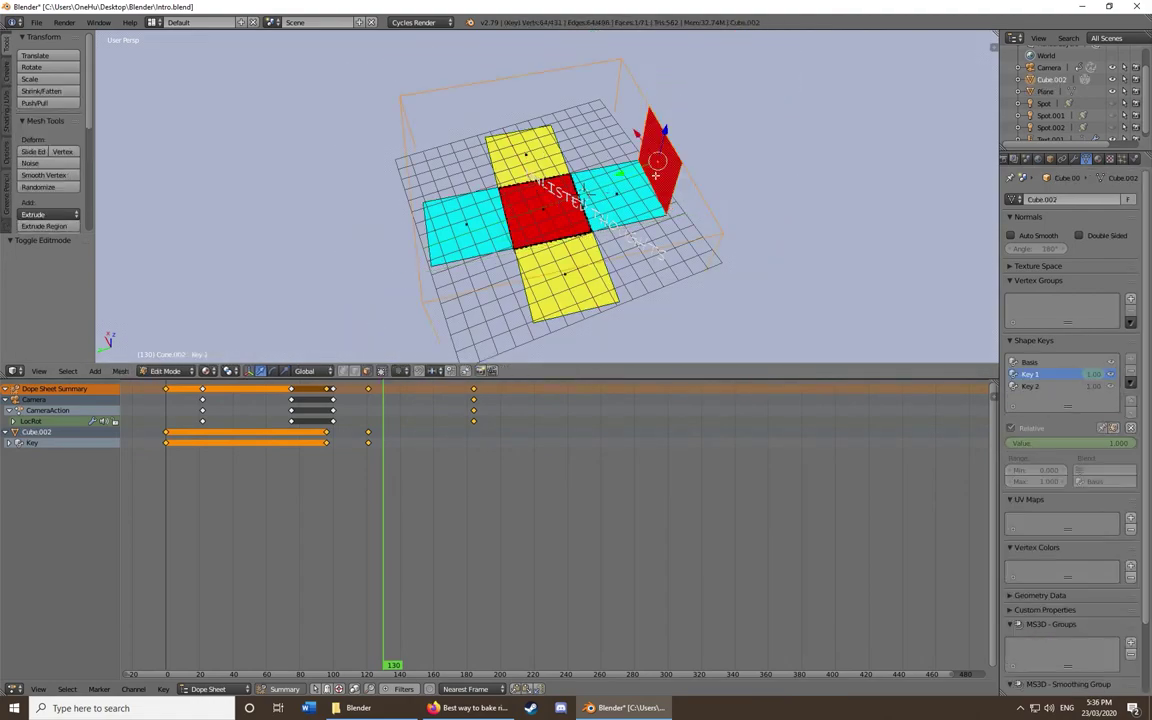
Show the numeric transform panel and scrub the Key 1 unfold in rendered camera view
scroll(816, 165, "up", 3)
scroll(816, 165, "up", 2)
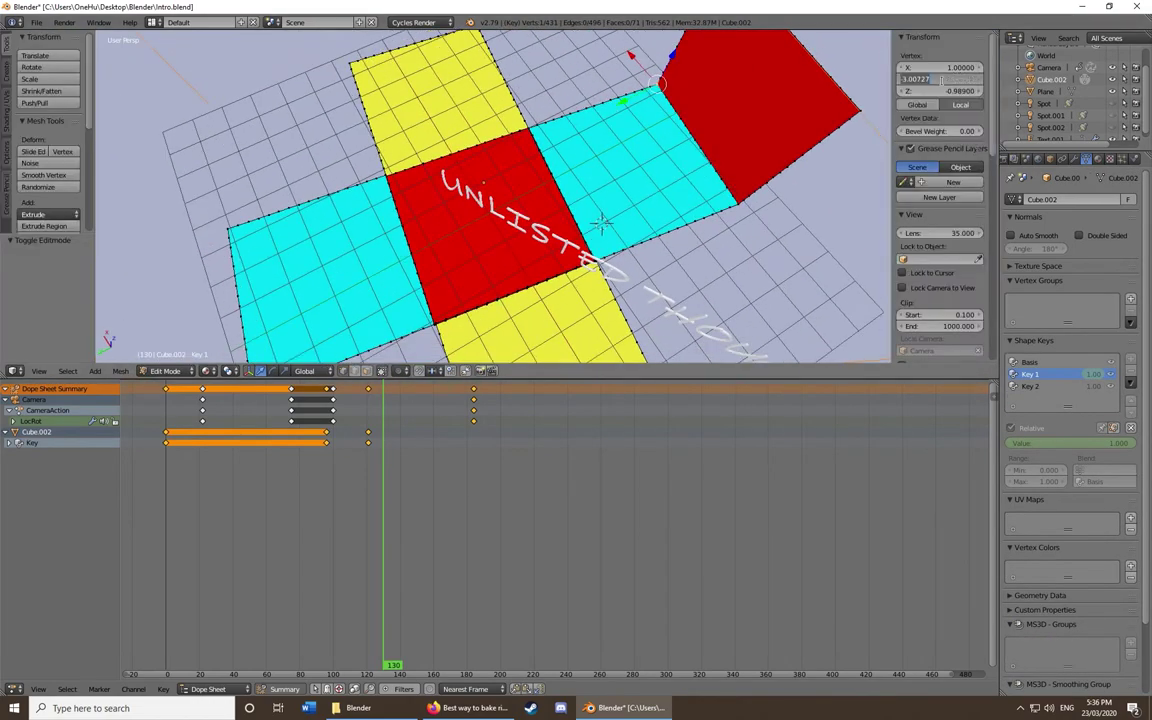
key("n")
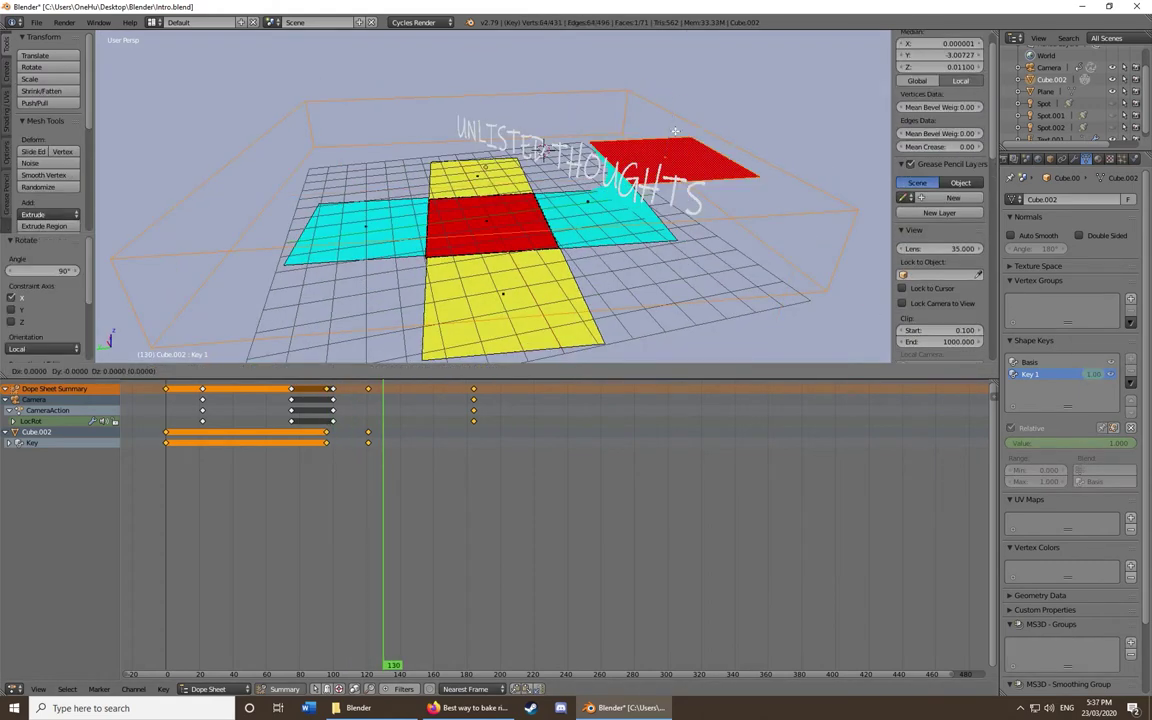
mouse_move(316, 425)
left_mouse_down()
mouse_move(367, 425)
mouse_move(323, 430)
mouse_move(337, 430)
left_mouse_up()
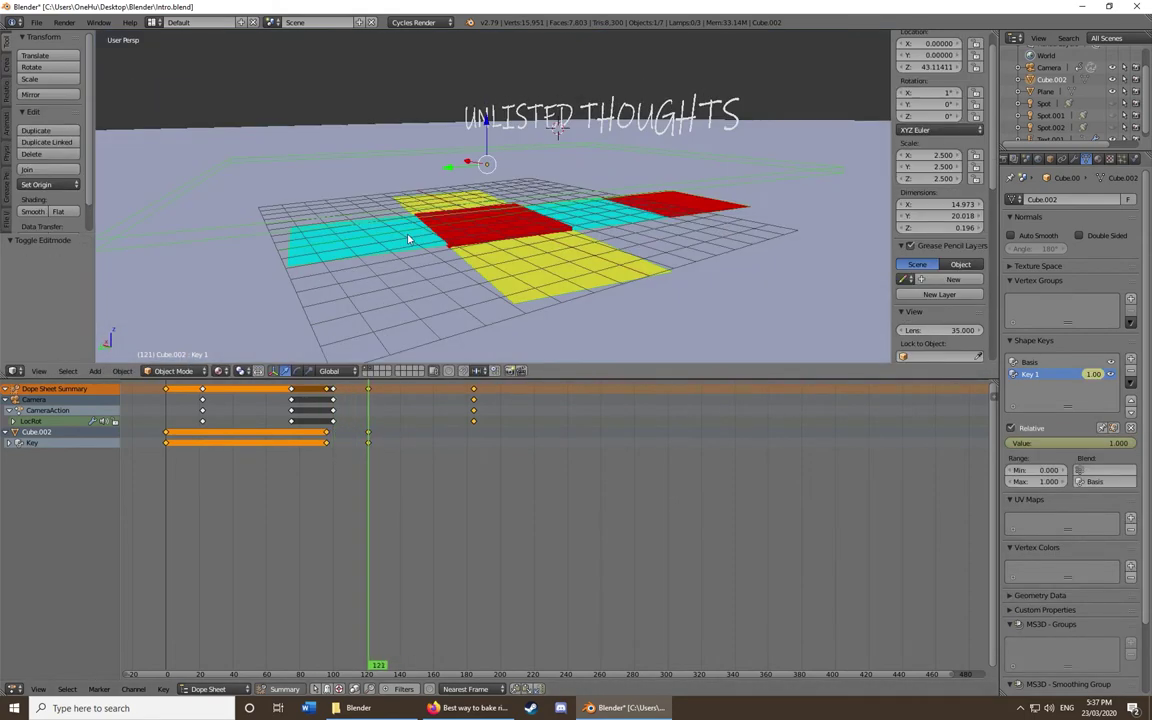
mouse_move(283, 437)
left_mouse_down()
mouse_move(386, 437)
mouse_move(352, 437)
left_mouse_up()
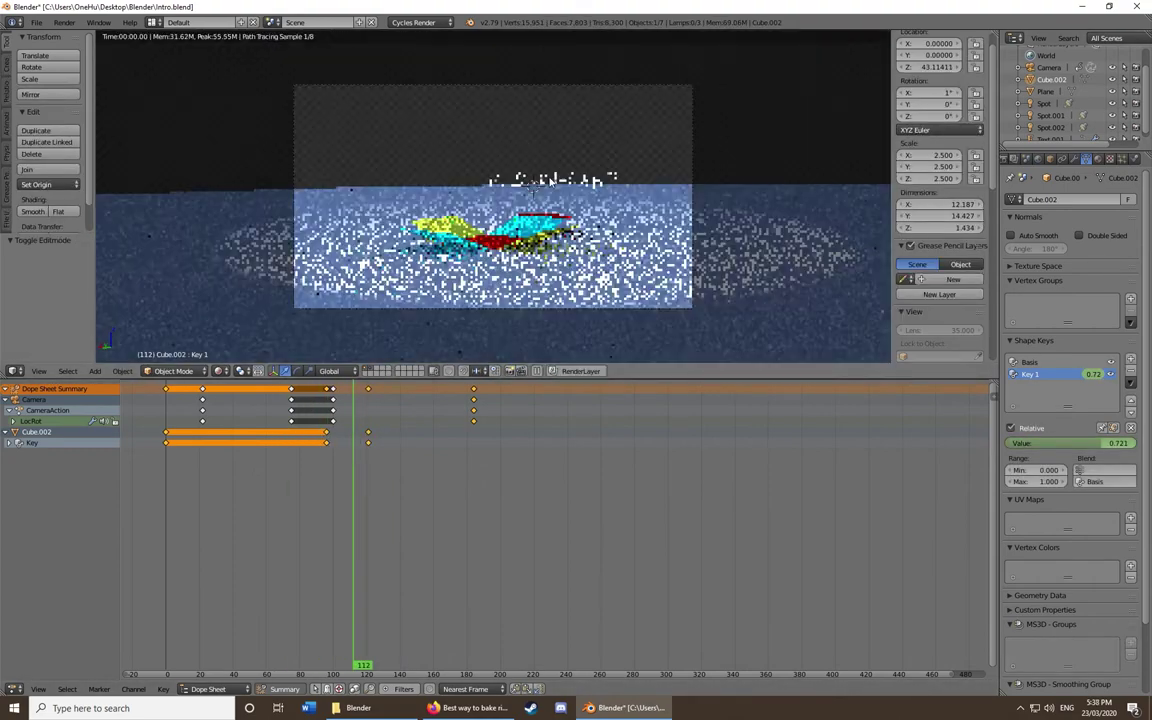
Keyframe the UNLISTED THOUGHTS text's location and rotation at frame 93
middle_click_drag(493, 158, 503, 245)
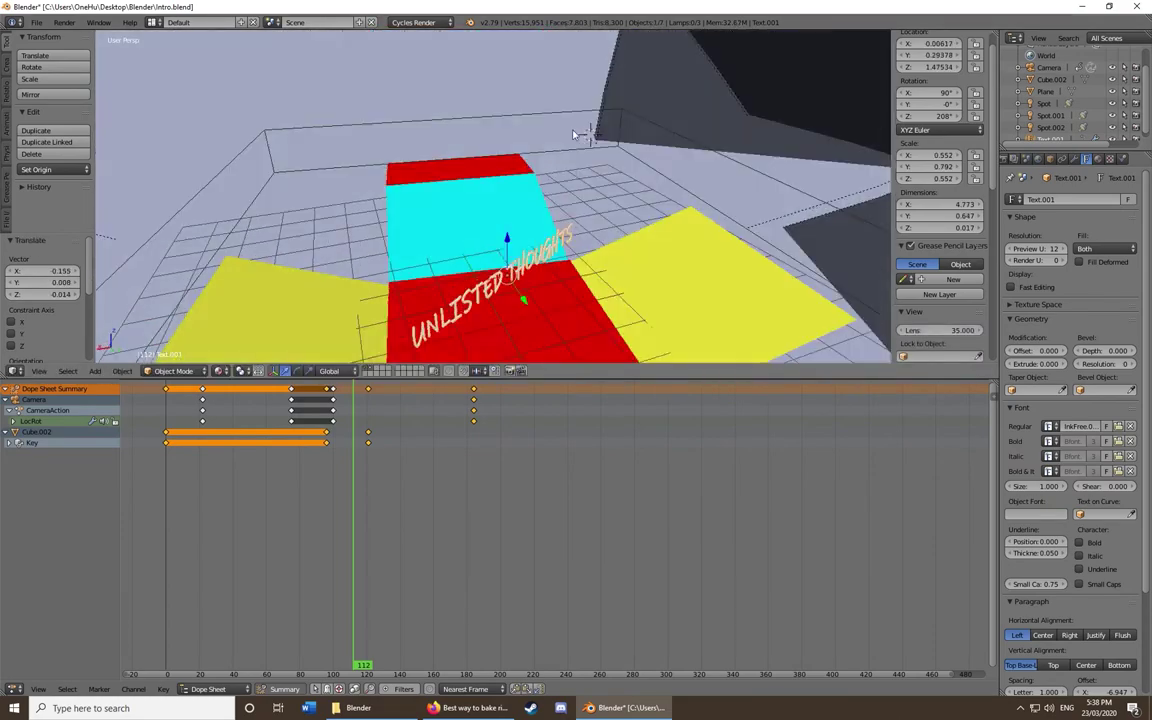
left_click_drag(355, 441, 322, 441)
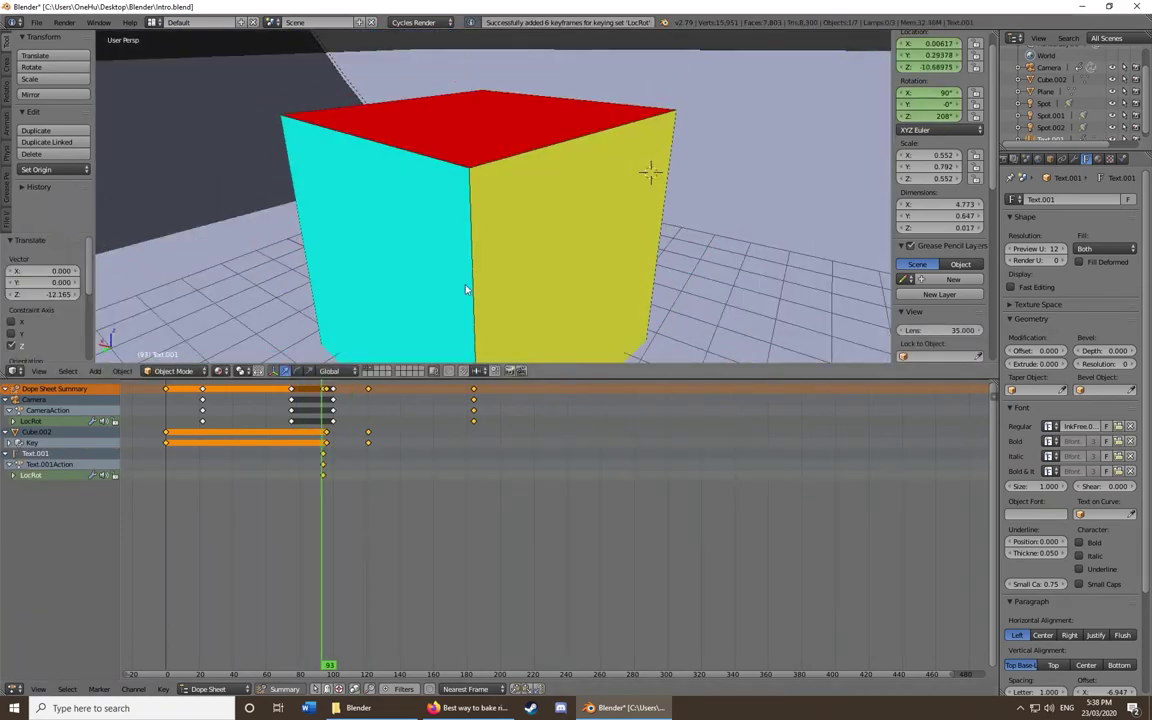
key("a")
Deselect everything and open Twitter_Background.blend from recent files to fetch the small cube
key("alt+a")
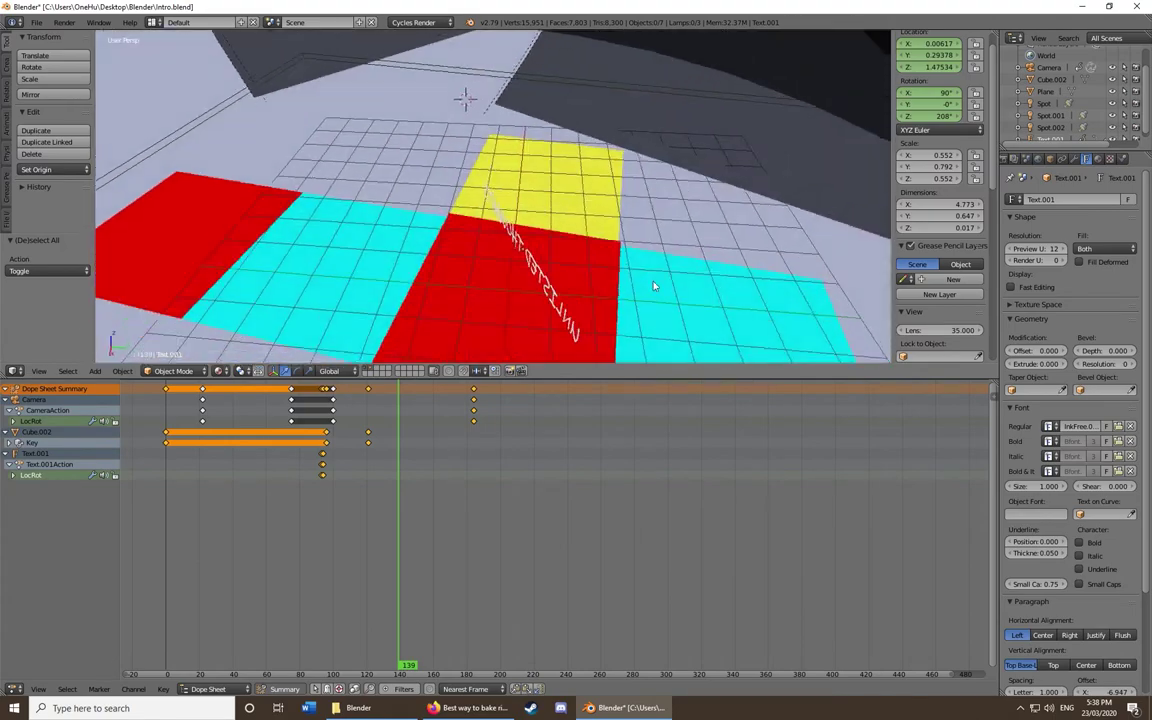
left_click(36, 22)
left_click(420, 60)
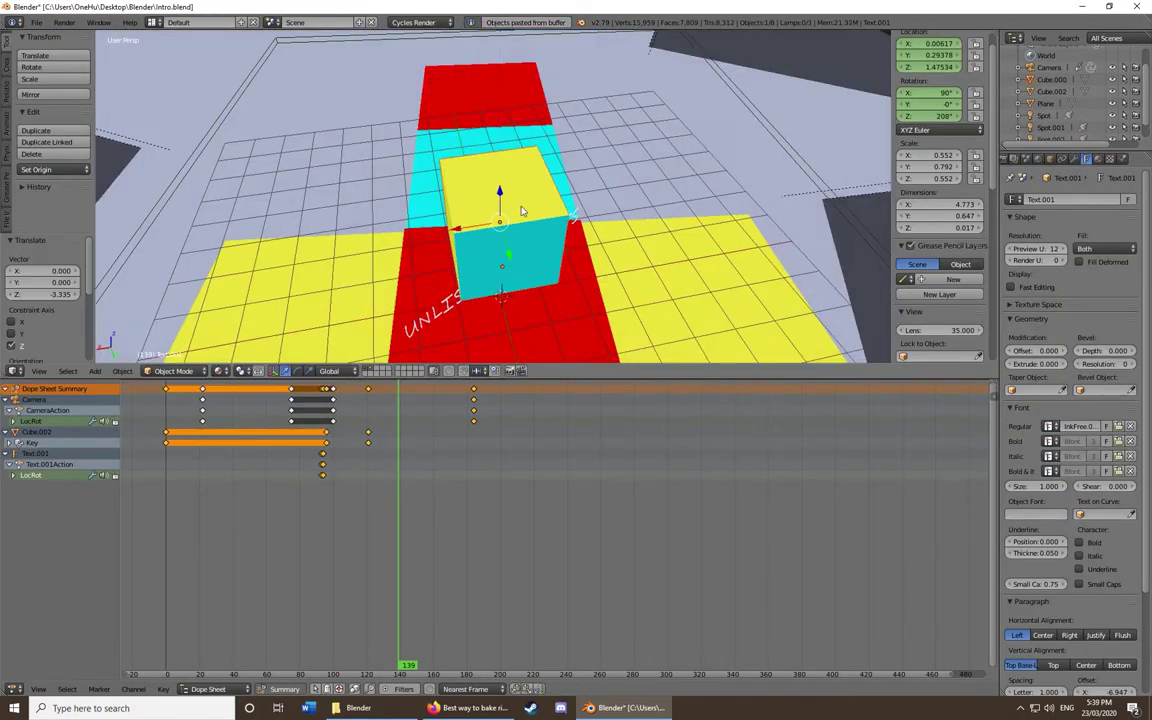
Select the small cube and rotate it around its vertical axis in top view
middle_click_drag(521, 211, 776, 148)
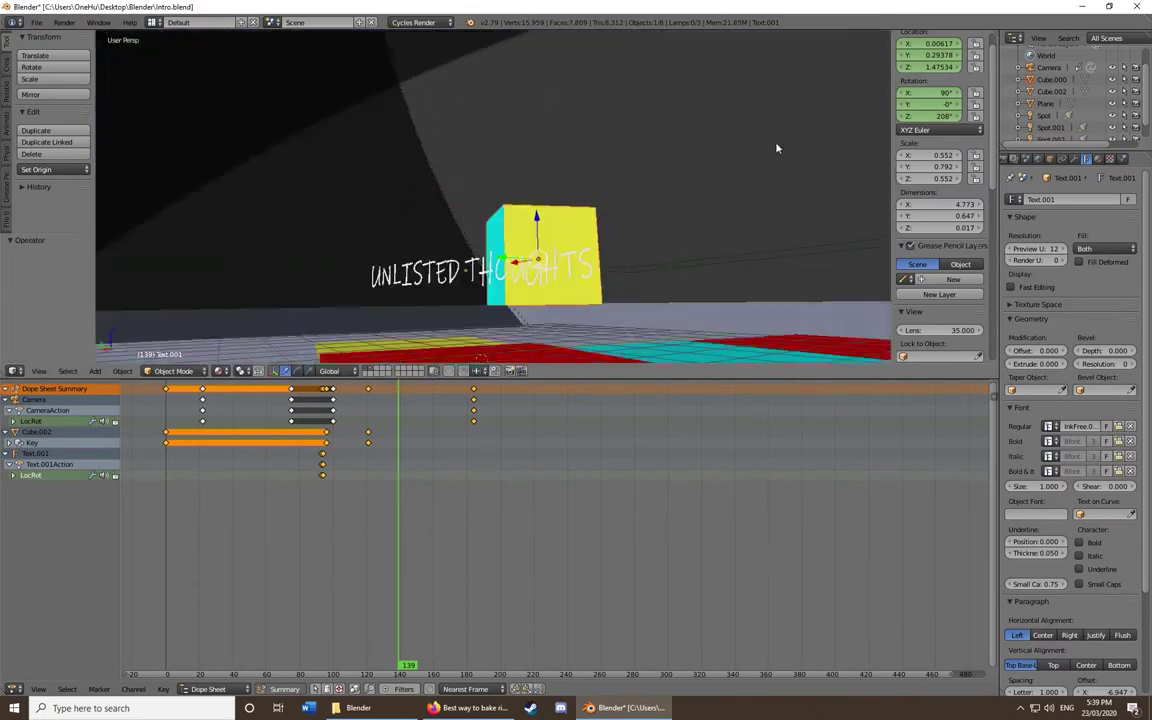
middle_click_drag(776, 148, 425, 241)
right_click(425, 241)
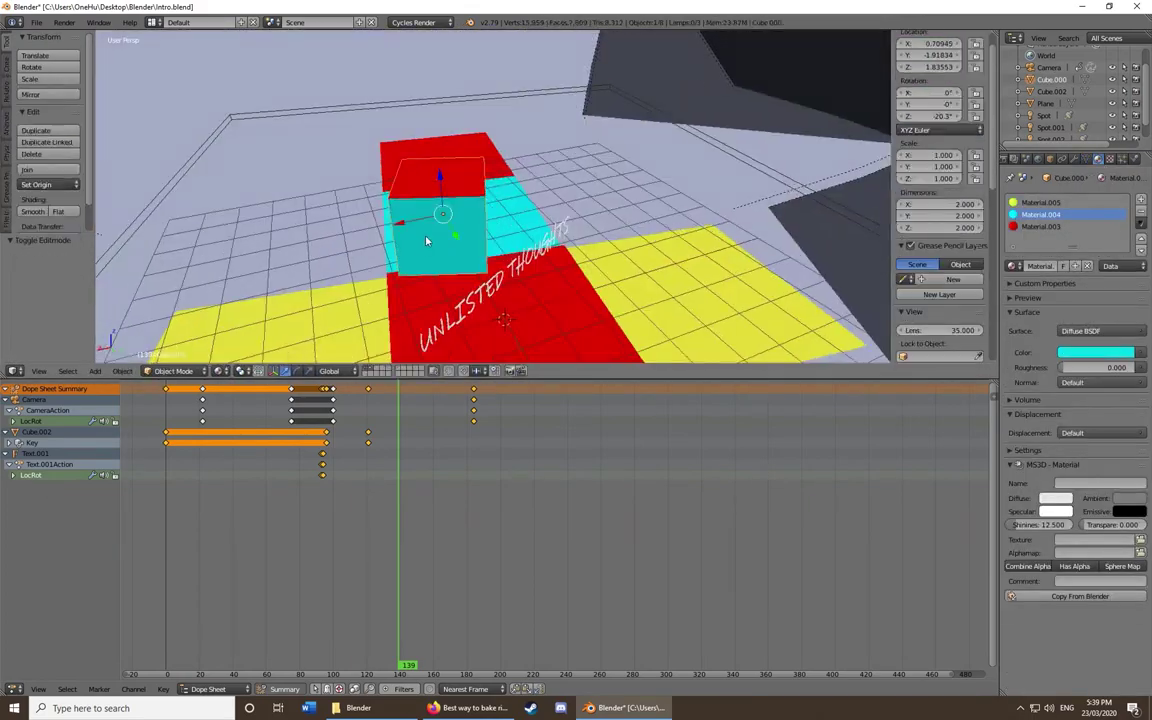
key("KP_7")
key("r")
left_click(450, 236)
middle_click_drag(450, 236, 438, 93)
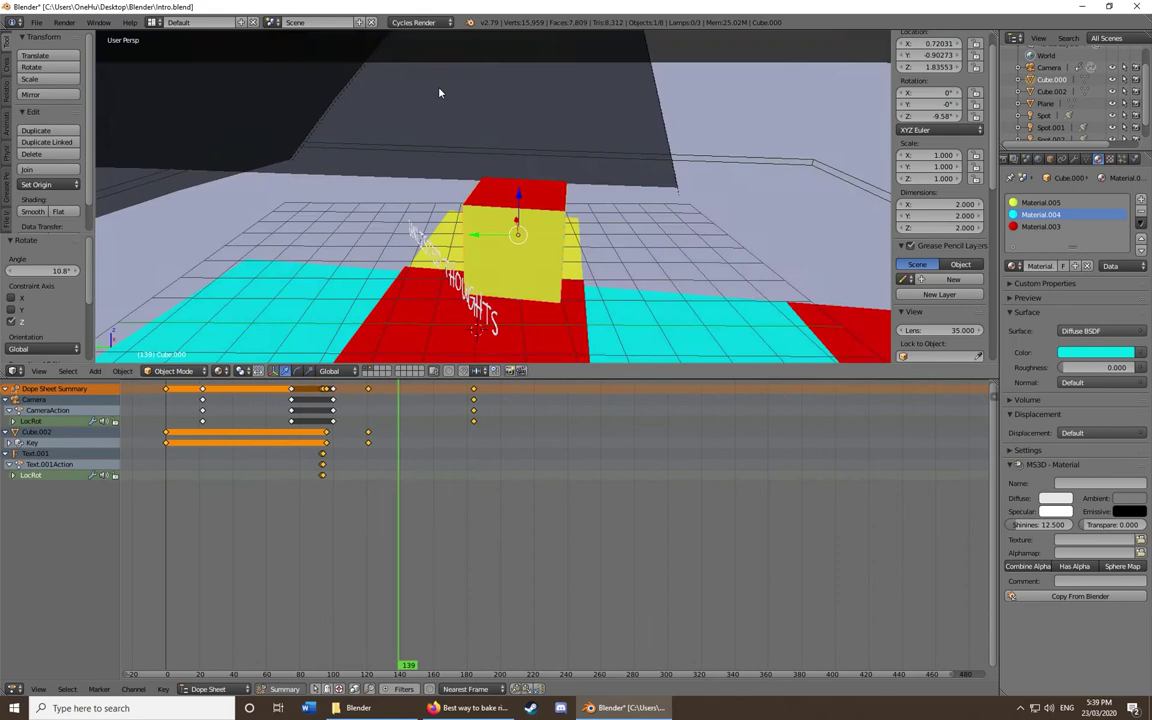
key("KP_0")
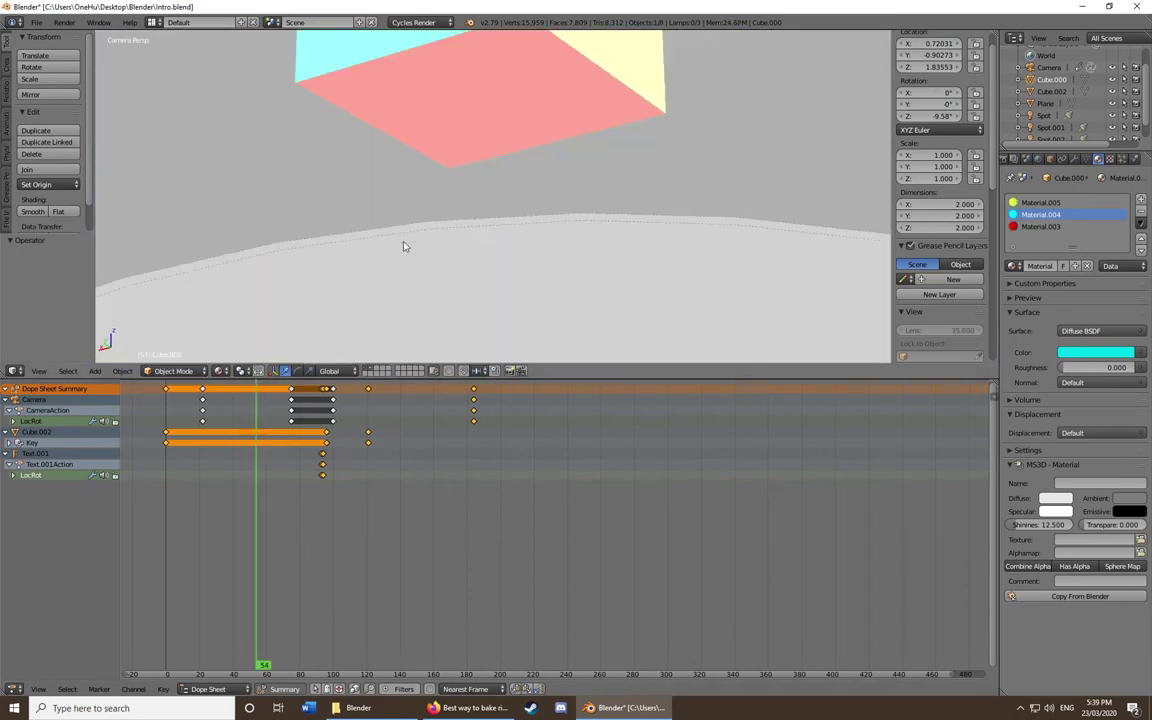
Key the small cube's location and rotation at frame 94
scroll(404, 246, "down", 3)
key("Up")
middle_click_drag(400, 244, 450, 270)
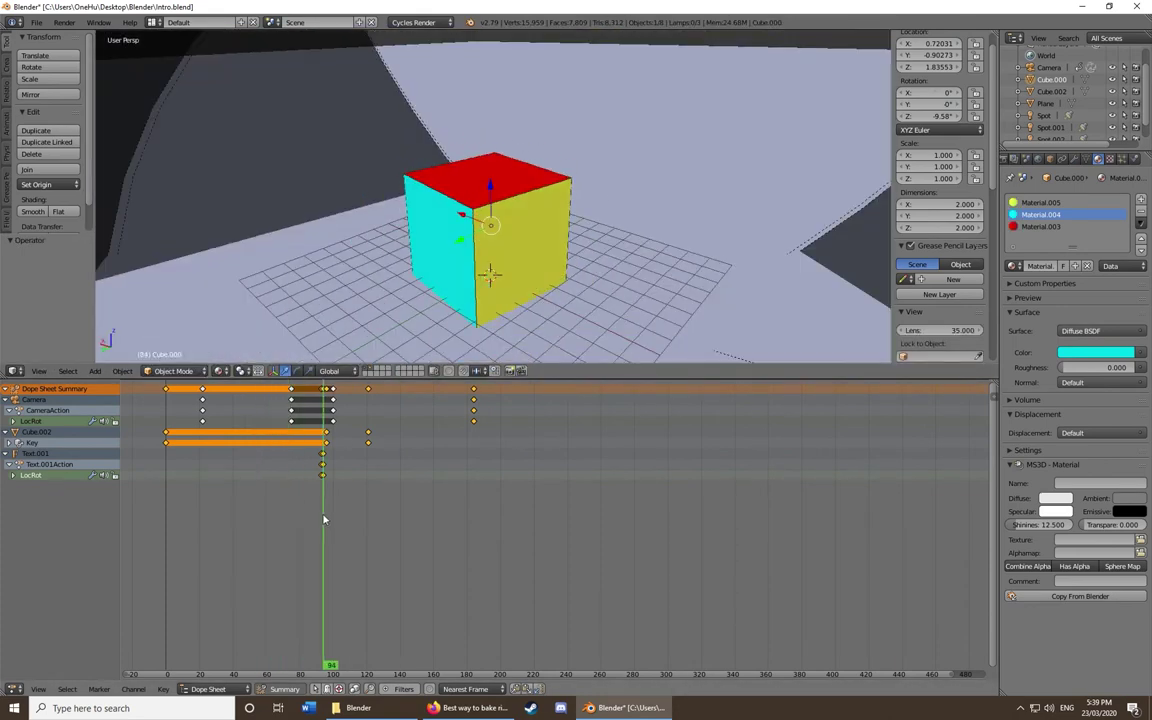
mouse_move(323, 519)
left_mouse_down()
mouse_move(257, 519)
mouse_move(323, 519)
left_mouse_up()
key("a")
scroll(476, 289, "up", 5)
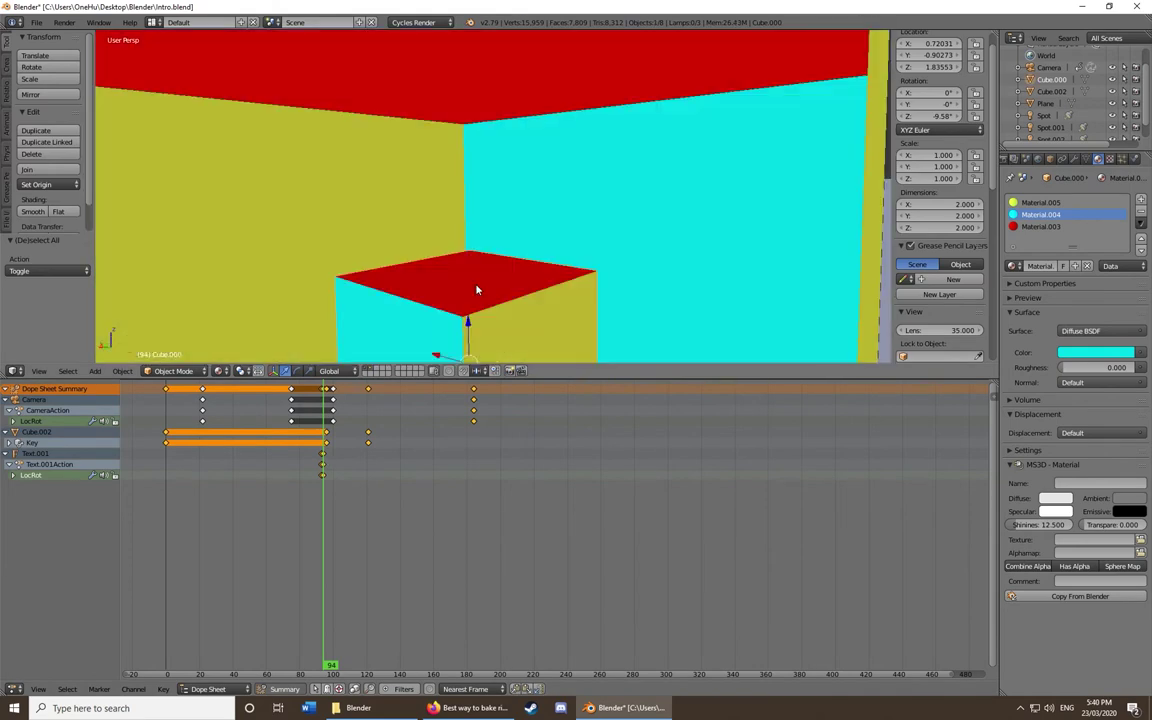
key("i")
scroll(476, 289, "down", 5)
key("alt+a")
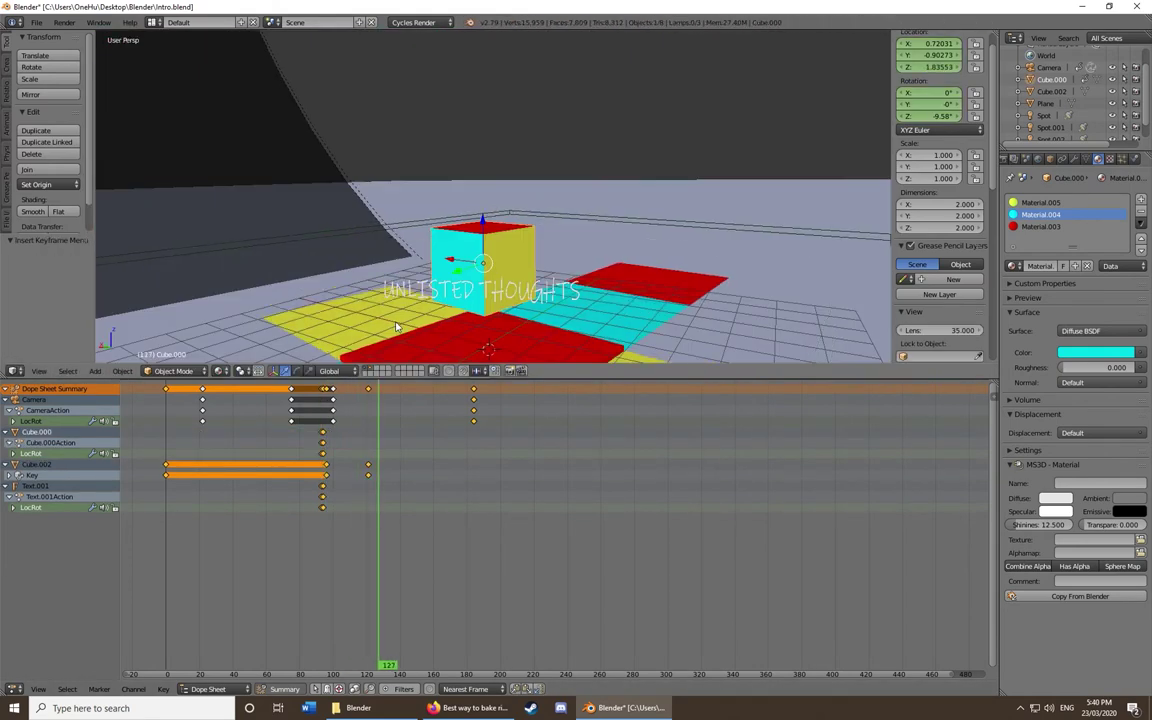
Insert another LocRot keyframe for the small cube and preview the animation
key("r")
key("x")
key("x")
key("Escape")
key("i")
key("alt+a")
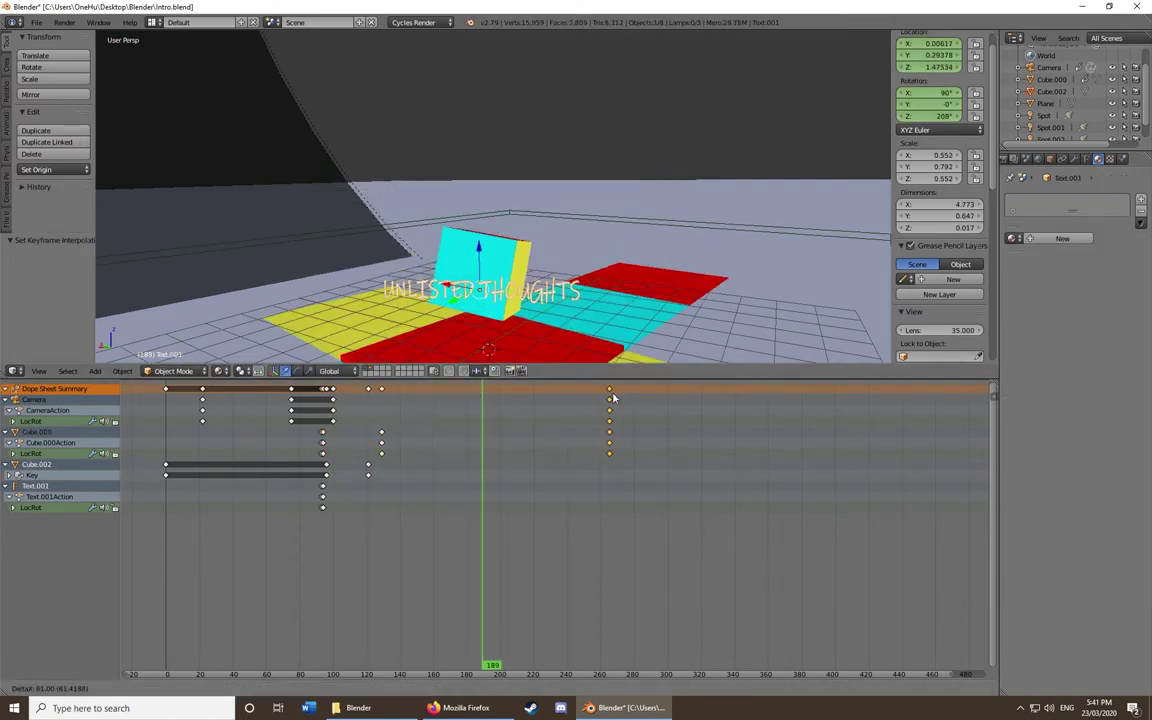
left_click(617, 397)
Copy the cube's keys to later frames in the Dope Sheet and key its pose again
left_click(470, 431)
key("i")
left_click(548, 431)
key("i")
key("alt+a")
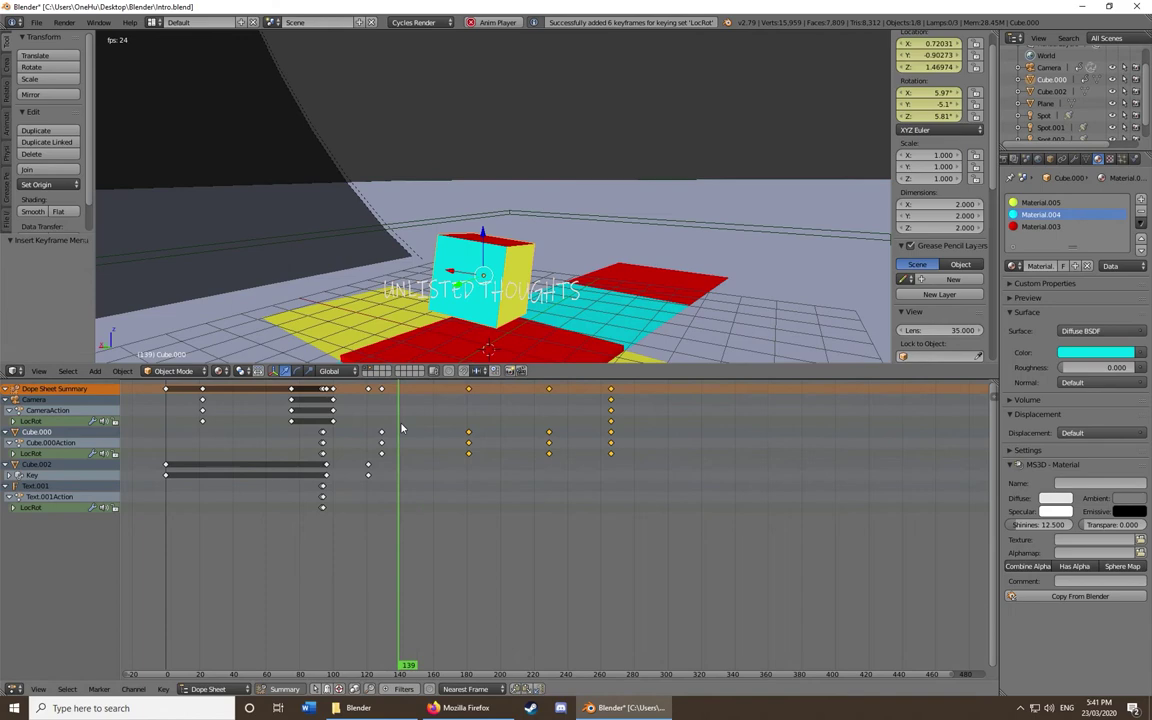
left_click(490, 446)
key("i")
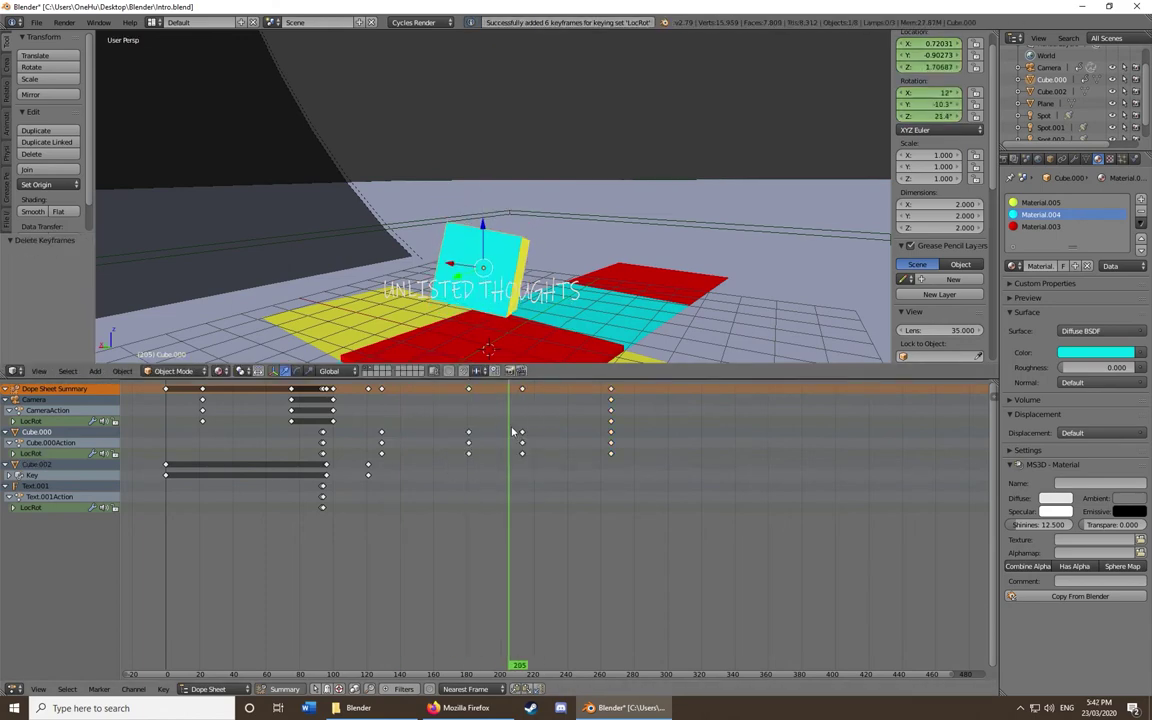
key("KP_0")
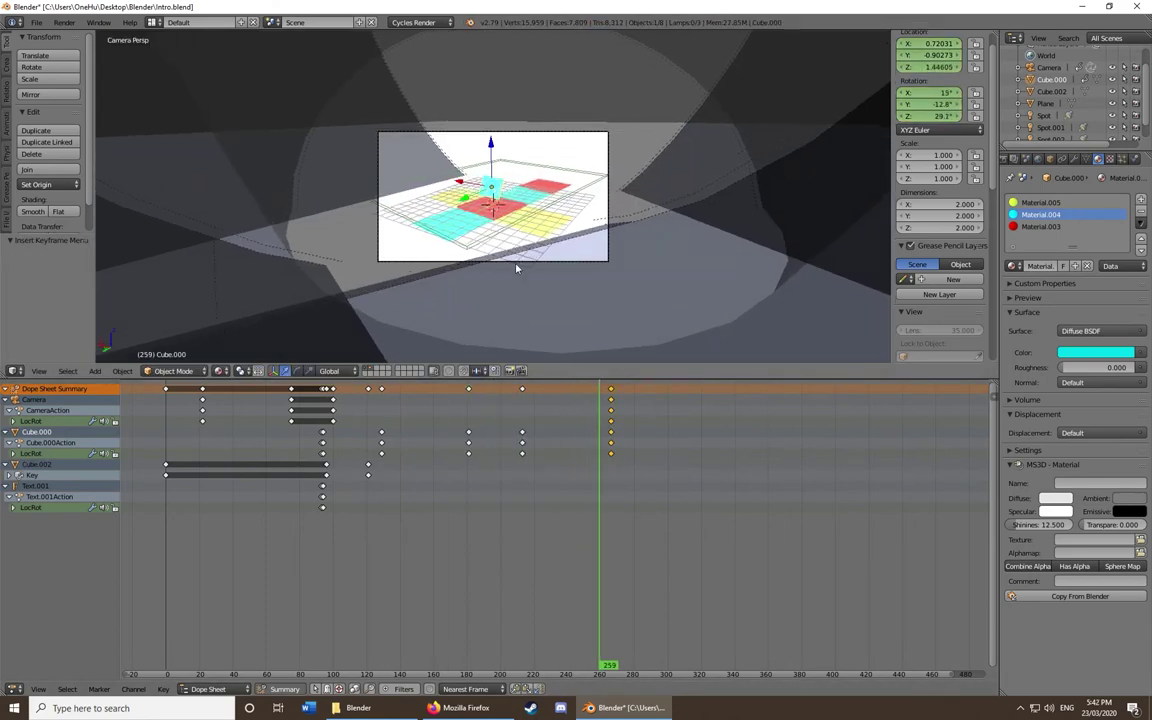
Shift the camera's later keyframes earlier in the Dope Sheet and play back to check timing
left_click(325, 440)
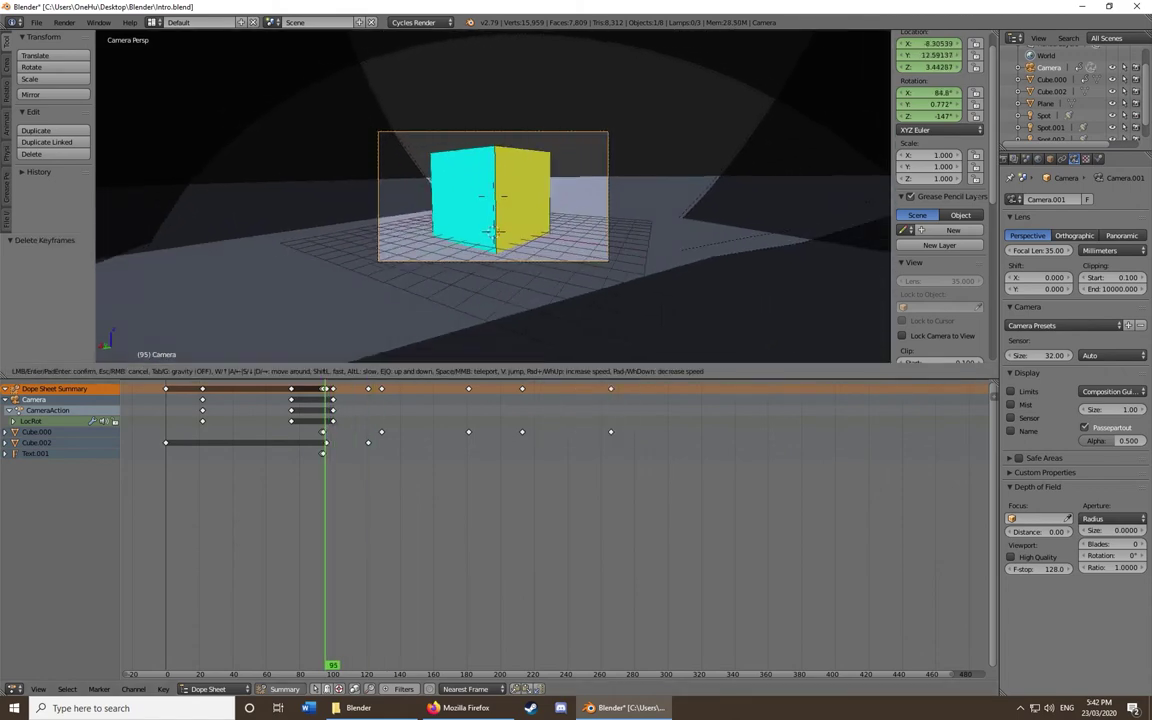
left_click_drag(324, 410, 326, 408)
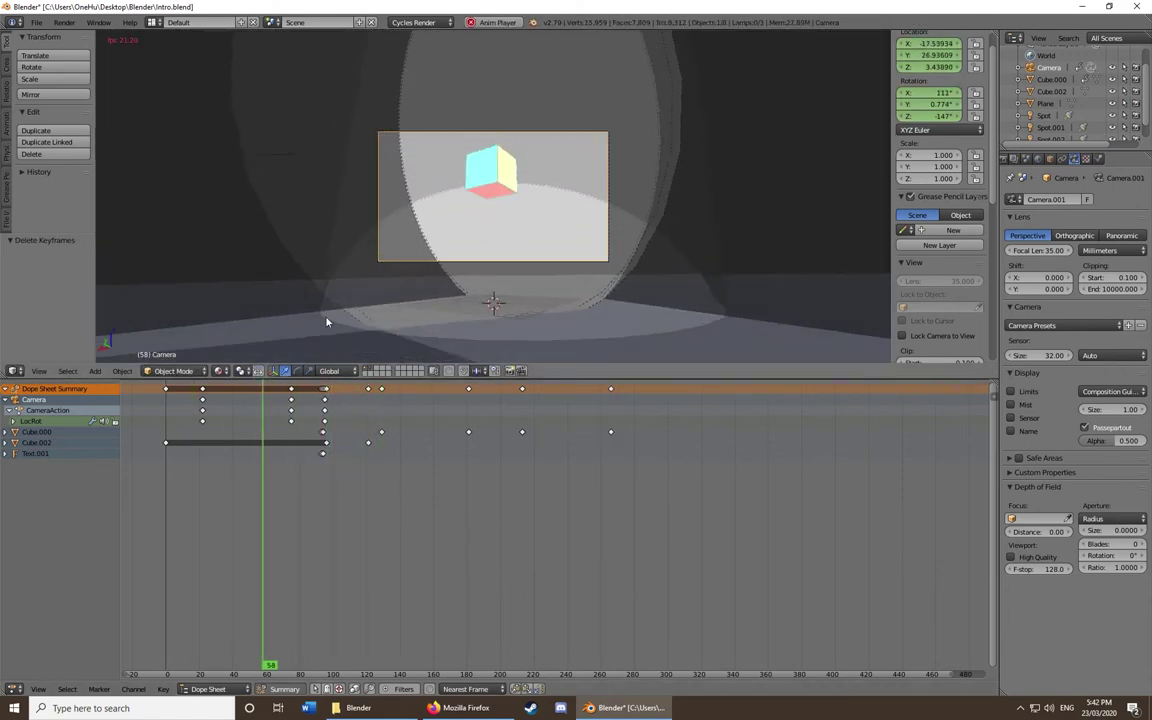
left_click_drag(326, 408, 296, 402)
key("g")
left_click(292, 402)
key("alt+a")
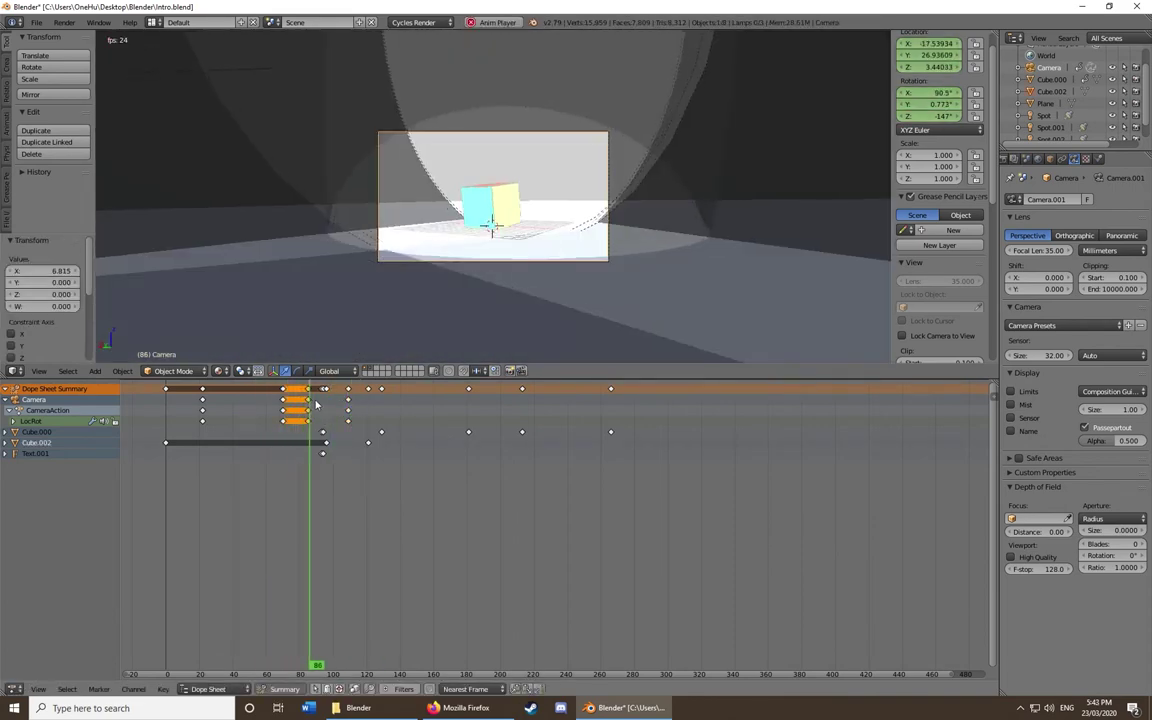
Key Text.001's location and rotation at frame 96, then resize and raise it at frame 120
left_click_drag(357, 405, 328, 428)
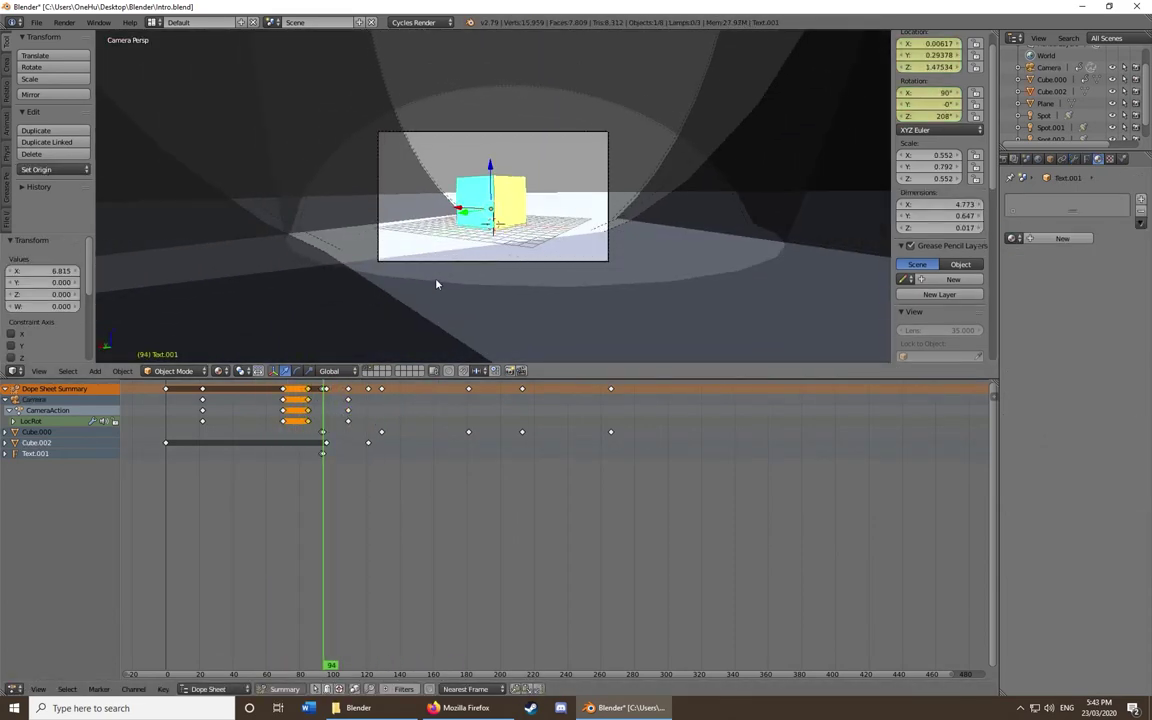
key("i")
key("Up")
key("Up")
key("s")
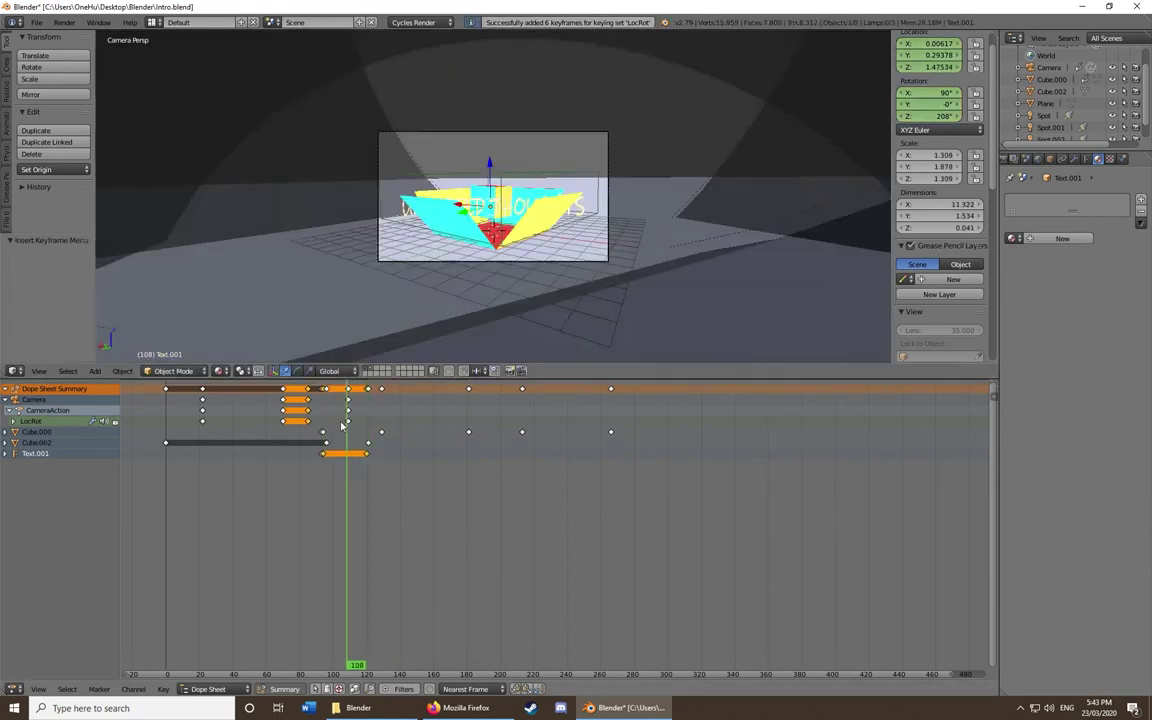
left_click(460, 234)
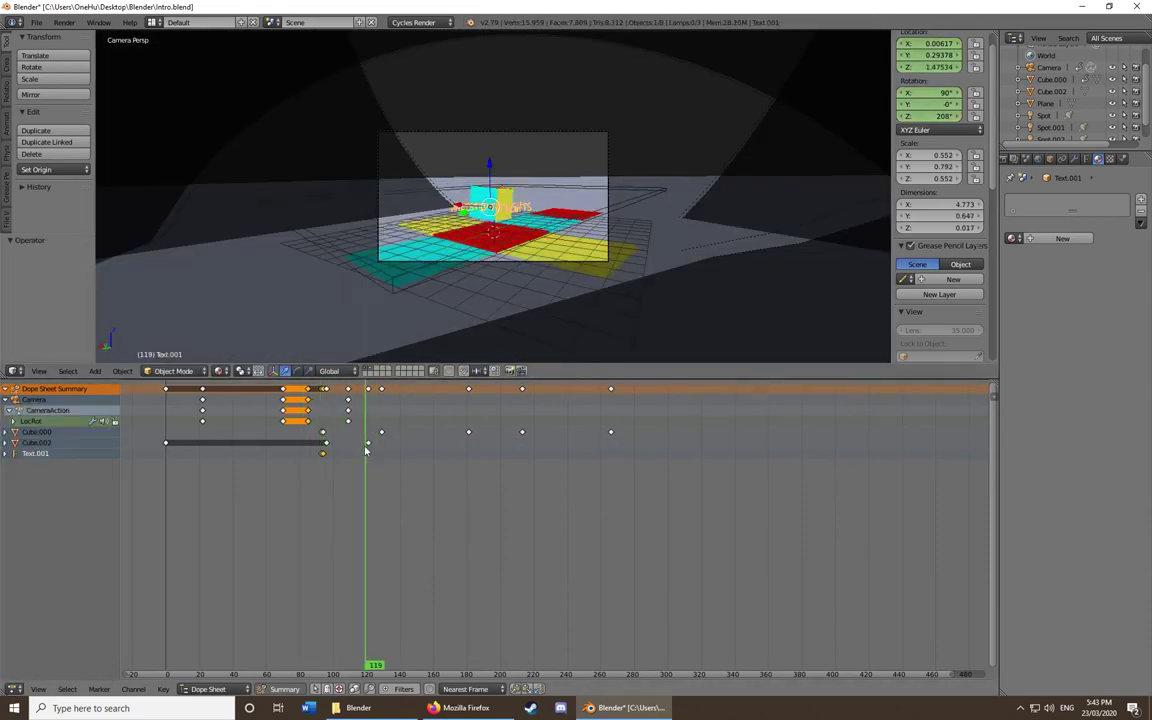
Switch the bottom area to the Timeline and return to frame 120
left_click(321, 415)
left_click(14, 689)
left_click(35, 652)
left_click(300, 527)
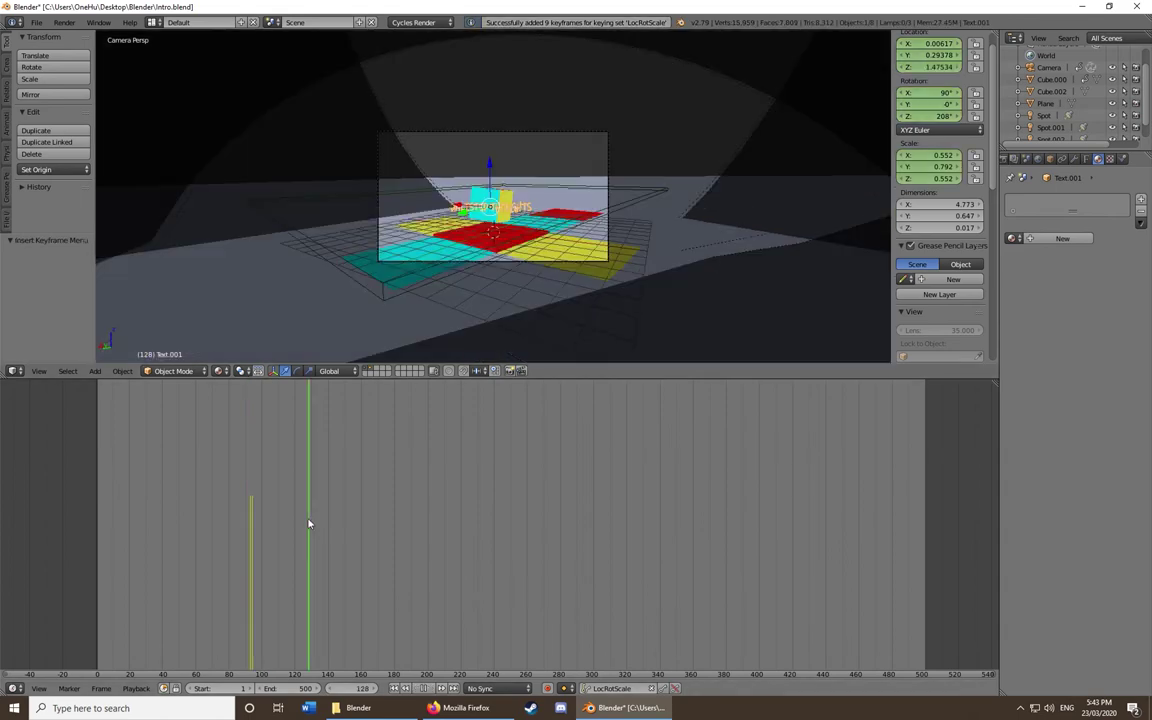
Key the text's LocRotScale at frame 120, then lower it along Z and shrink it
key("i")
left_click(307, 511)
left_click(294, 511)
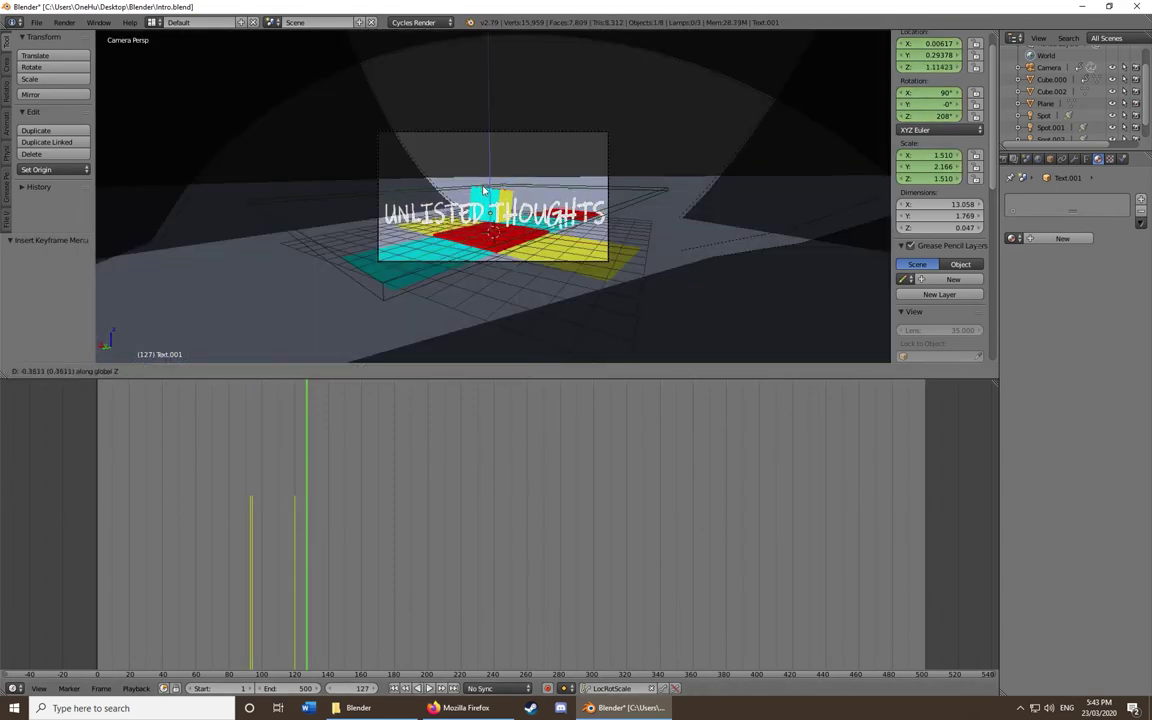
key("g")
key("z")
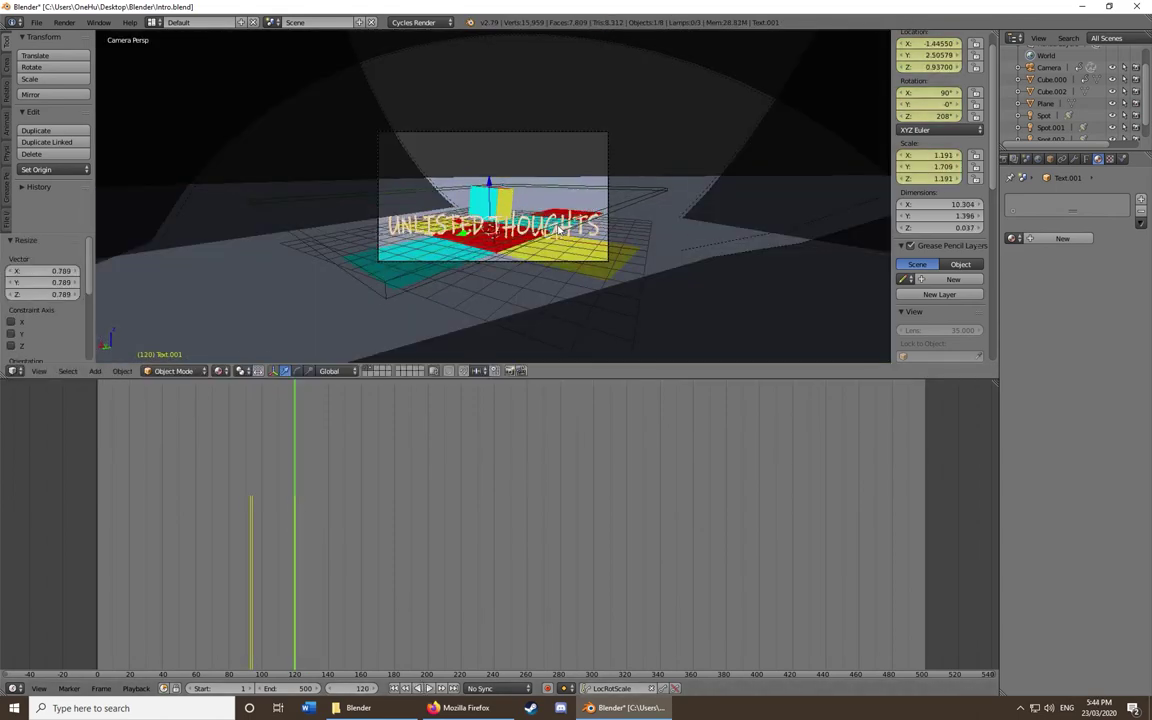
left_click(607, 235)
Give the text a new Emission material with strength 5.4, checking it in rendered view
key("shift+z")
key("shift+z")
left_click(1110, 158)
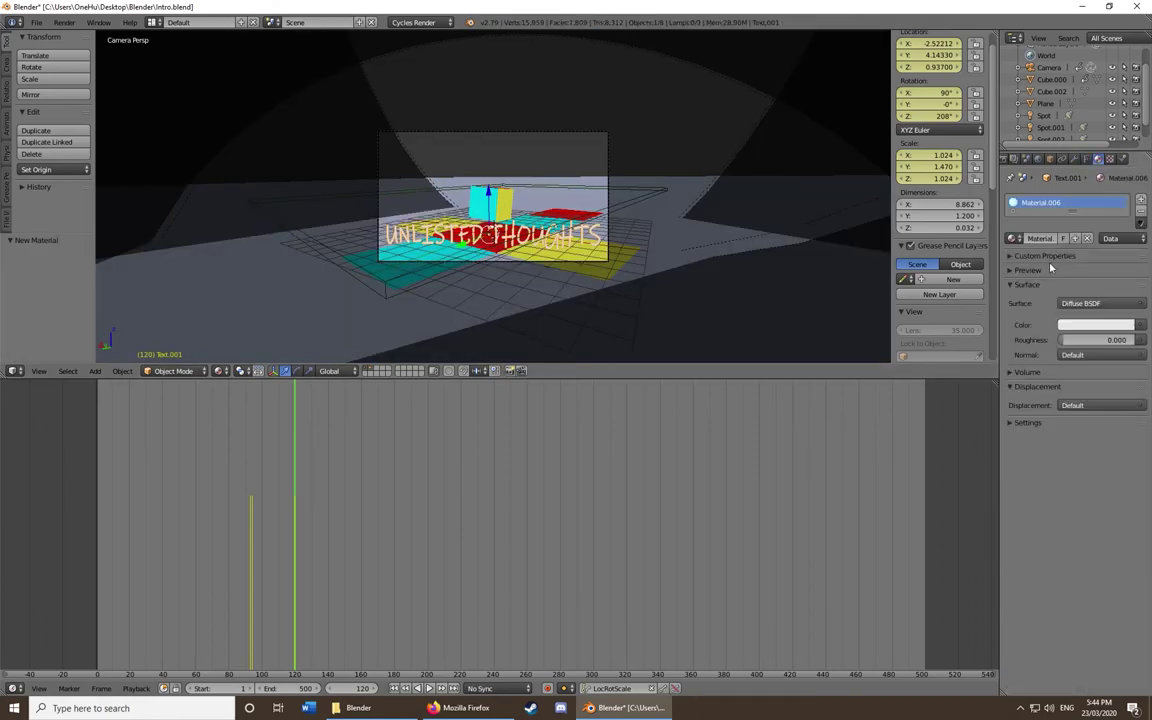
key("shift+z")
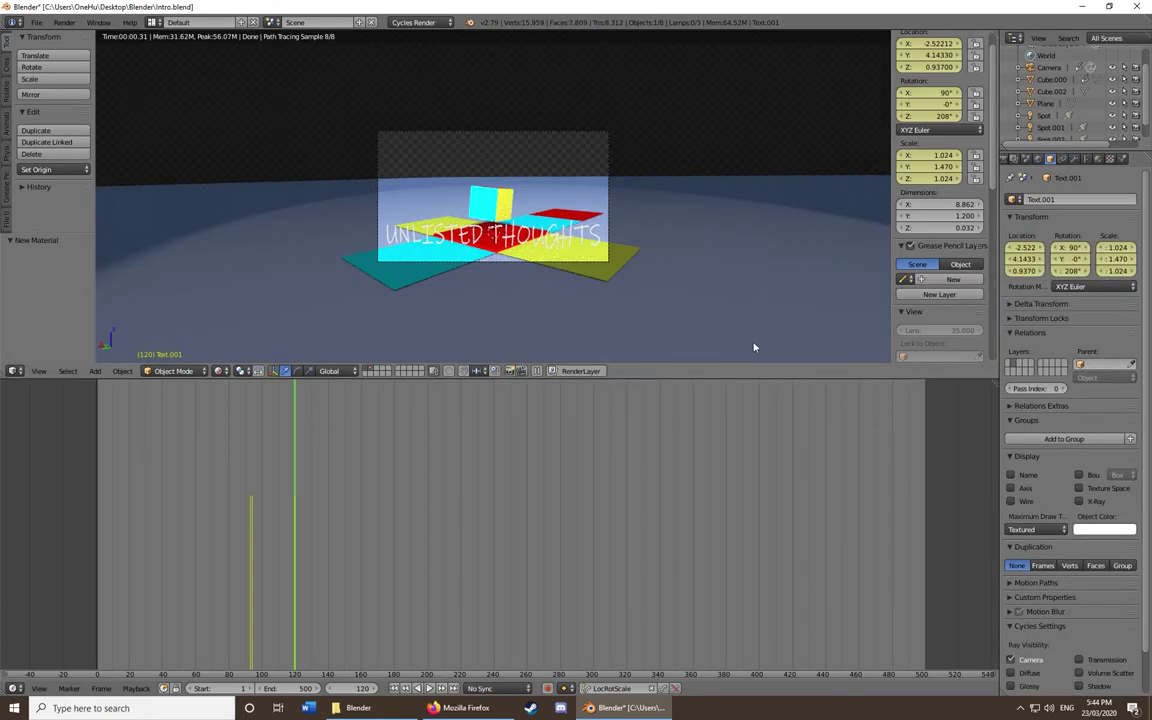
left_click(1098, 158)
left_click_drag(244, 527, 266, 527)
key("shift+z")
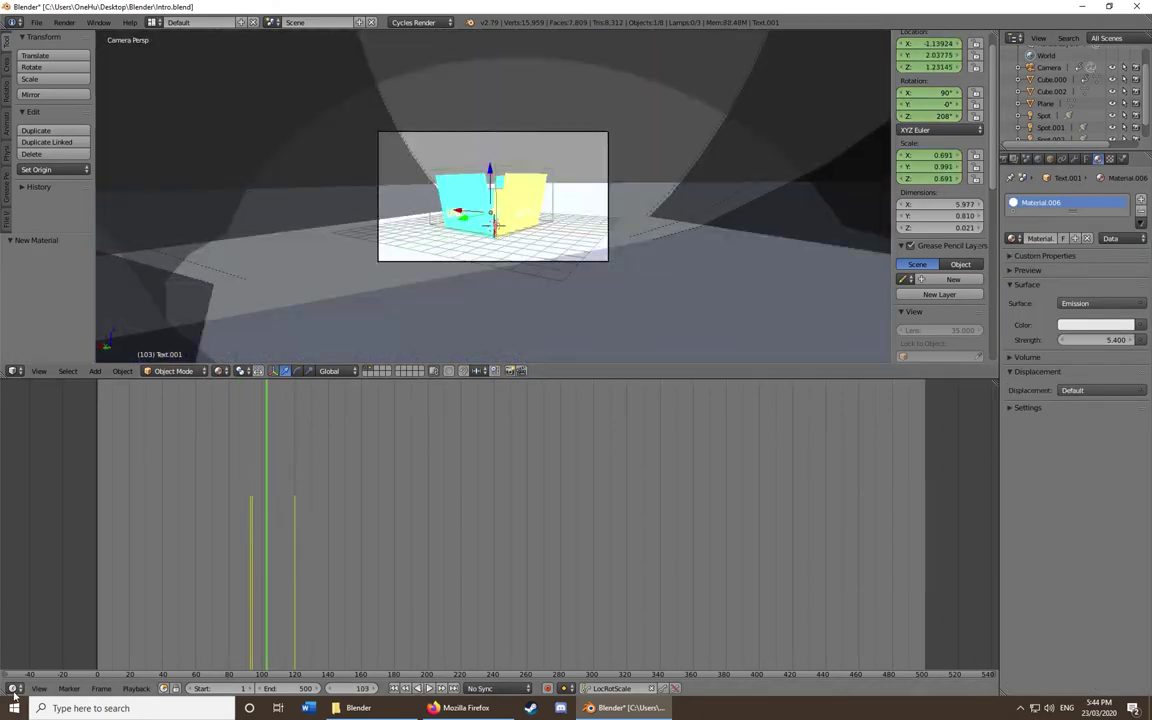
Switch the bottom area to the Dope Sheet and shift one text keyframe later
left_click(12, 688)
left_click(40, 566)
right_click_drag(167, 458, 208, 458)
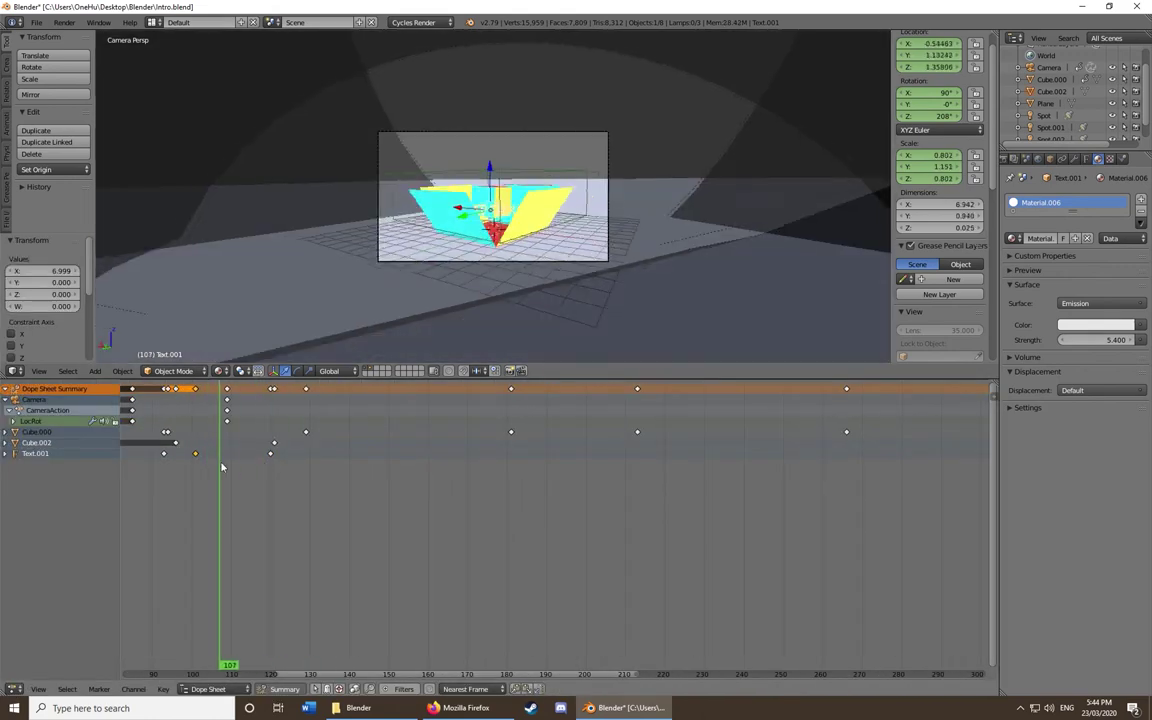
left_click(293, 446)
left_click(36, 431)
left_click(14, 371)
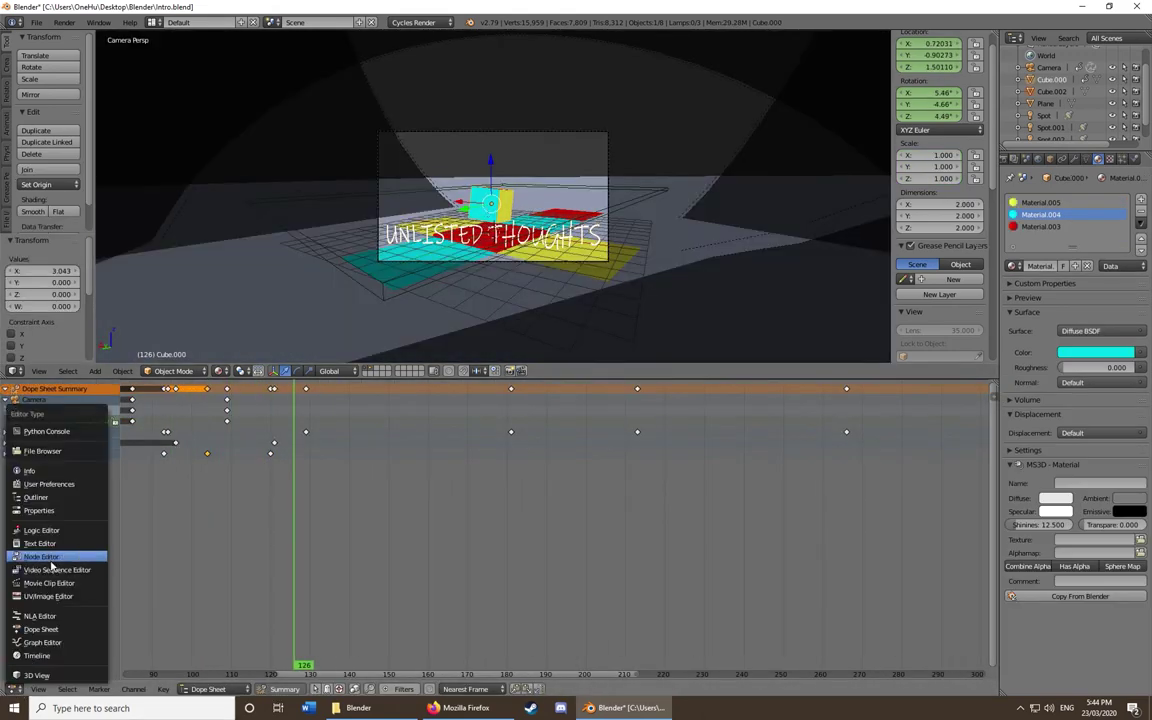
Select Cube.000 in the Dope Sheet and expand its location and rotation channels
key("Escape")
key("shift+Down")
left_click_drag(307, 416, 163, 416)
left_click(37, 427)
left_click(8, 417)
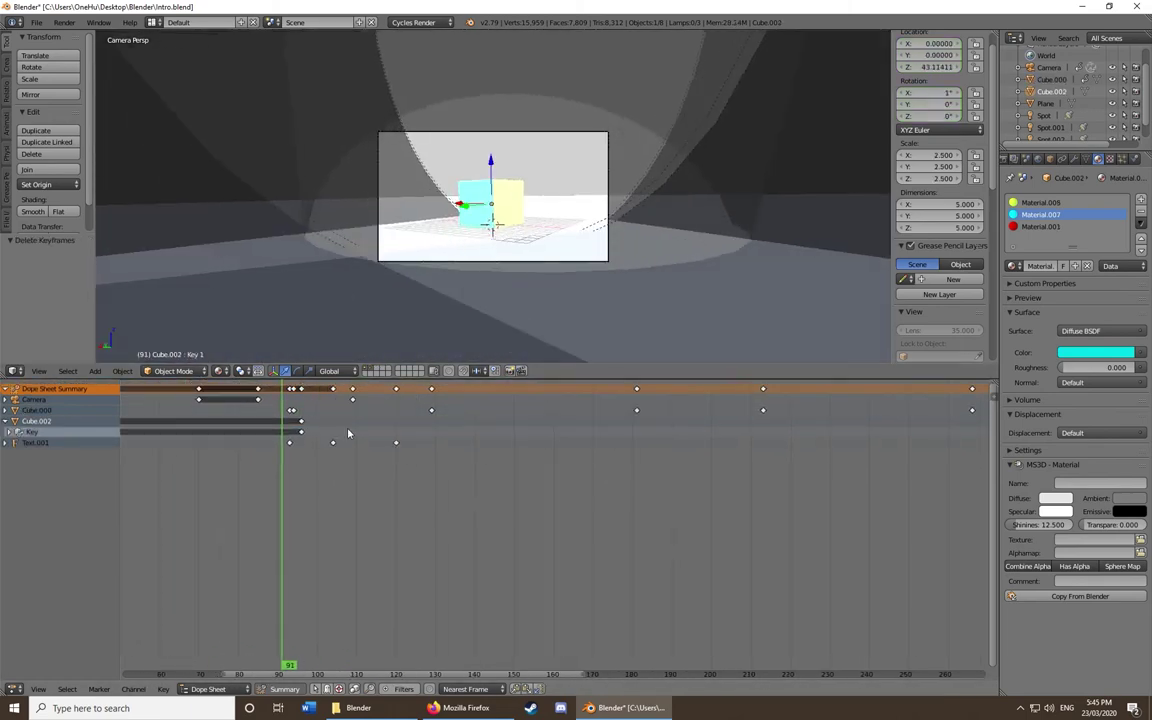
mouse_move(283, 445)
left_mouse_down()
mouse_move(398, 445)
mouse_move(367, 427)
left_mouse_up()
left_click(8, 406)
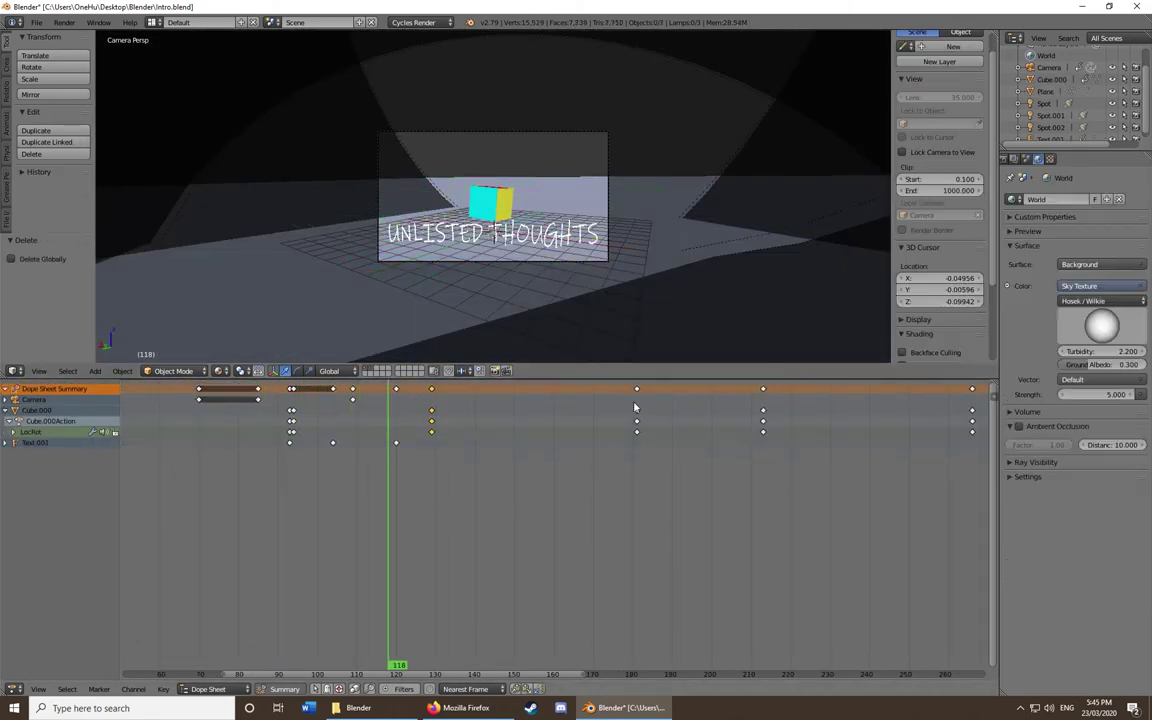
left_click(37, 410)
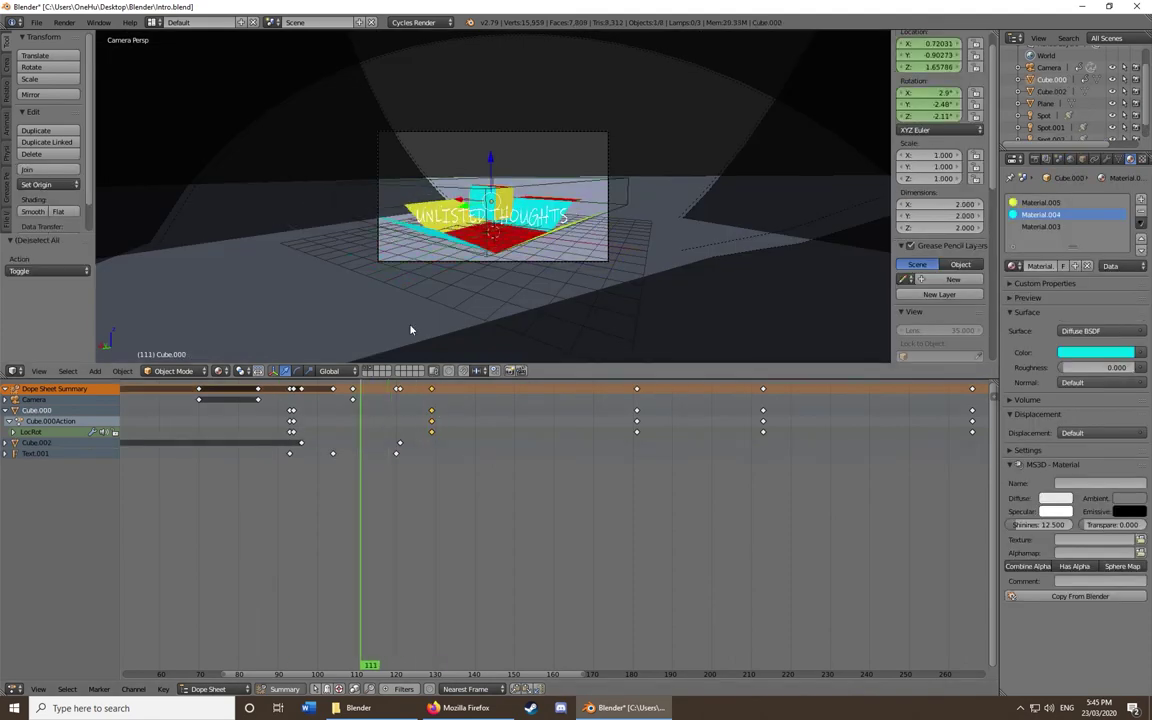
left_click(8, 431)
left_click(428, 431)
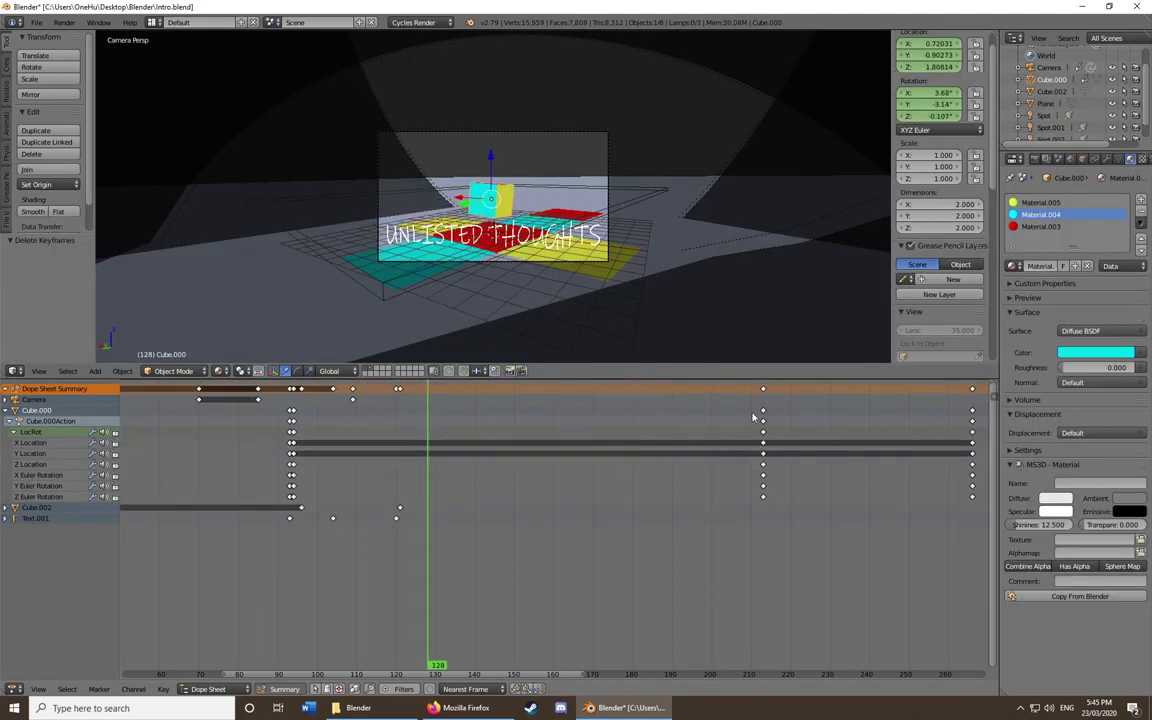
mouse_move(367, 455)
left_mouse_down()
mouse_move(290, 450)
mouse_move(390, 450)
left_mouse_up()
Key Cube.000 with LocRotScale, enlarge it and raise it along Z, keying each pose
scroll(466, 351, "down", 10, "alt")
key("i")
scroll(573, 224, "up", 10, "alt")
left_click(624, 210)
key("i")
scroll(624, 210, "down", 20, "alt")
scroll(367, 420, "up", 20, "alt")
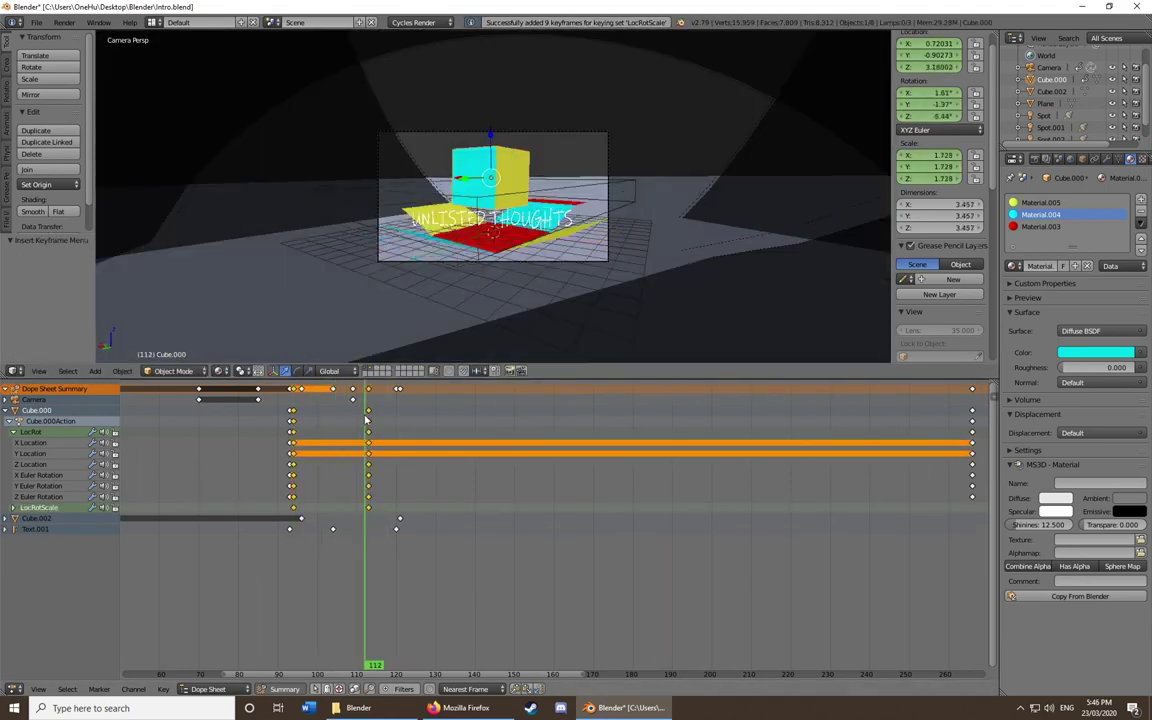
scroll(457, 415, "up", 4, "alt")
key("g")
key("z")
left_click(613, 232)
key("i")
key("g")
key("z")
key("ctrl+z")
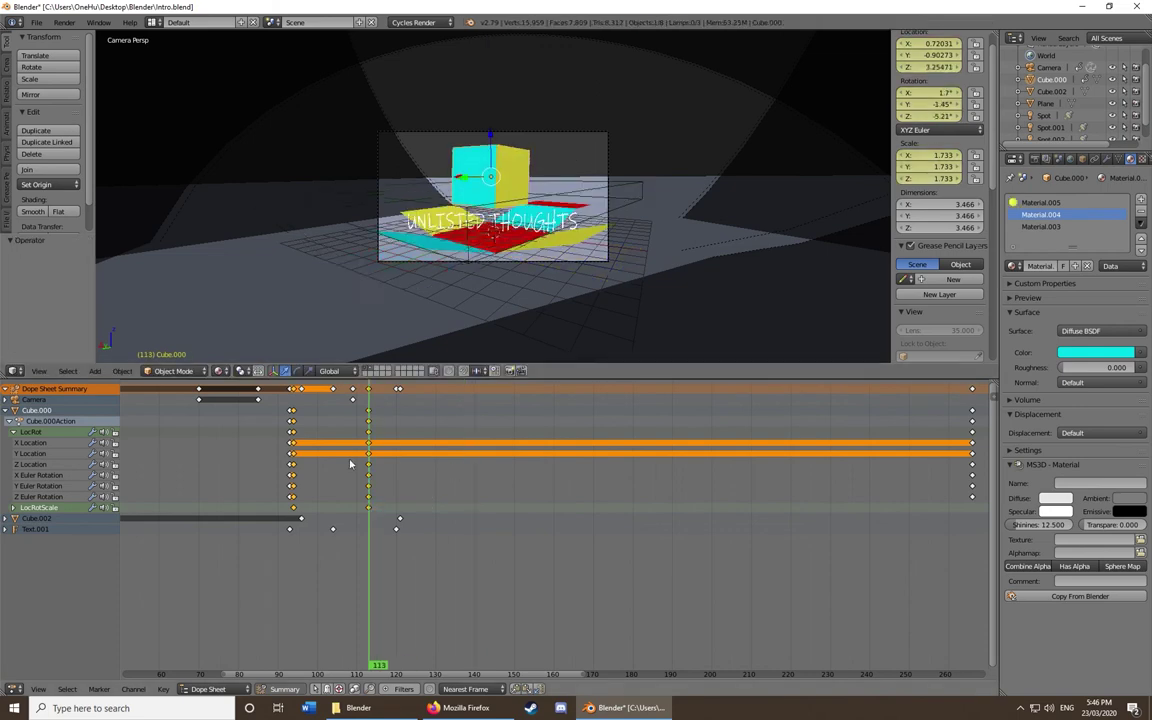
key("shift+Right")
Rotate the cube around its local Z axis and key its pose at frame 134
key("r")
key("z")
key("z")
left_click(568, 182)
key("r")
key("z")
key("z")
key("Escape")
key("ctrl+z")
key("ctrl+z")
key("ctrl+z")
key("ctrl+z")
left_click(568, 240)
key("i")
left_click(368, 475)
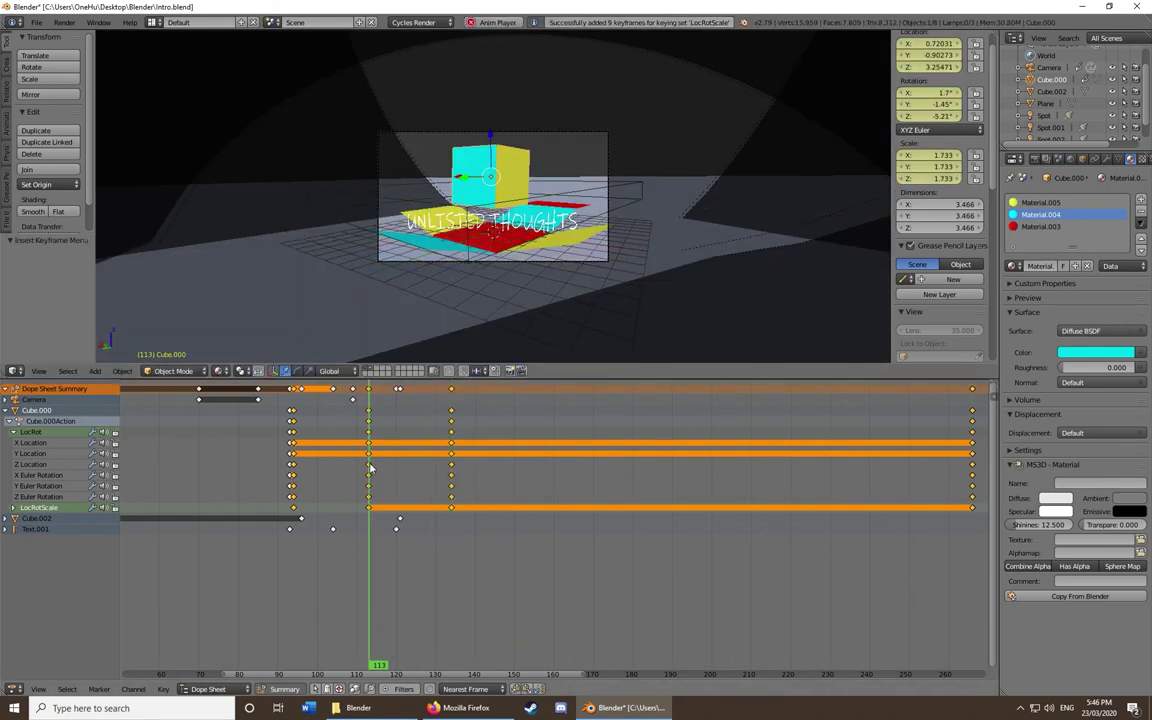
key("Down")
key("Down")
Lower and tilt the cube, keying its pose at frame 225, then play the animation
scroll(645, 175, "down", 10, "alt")
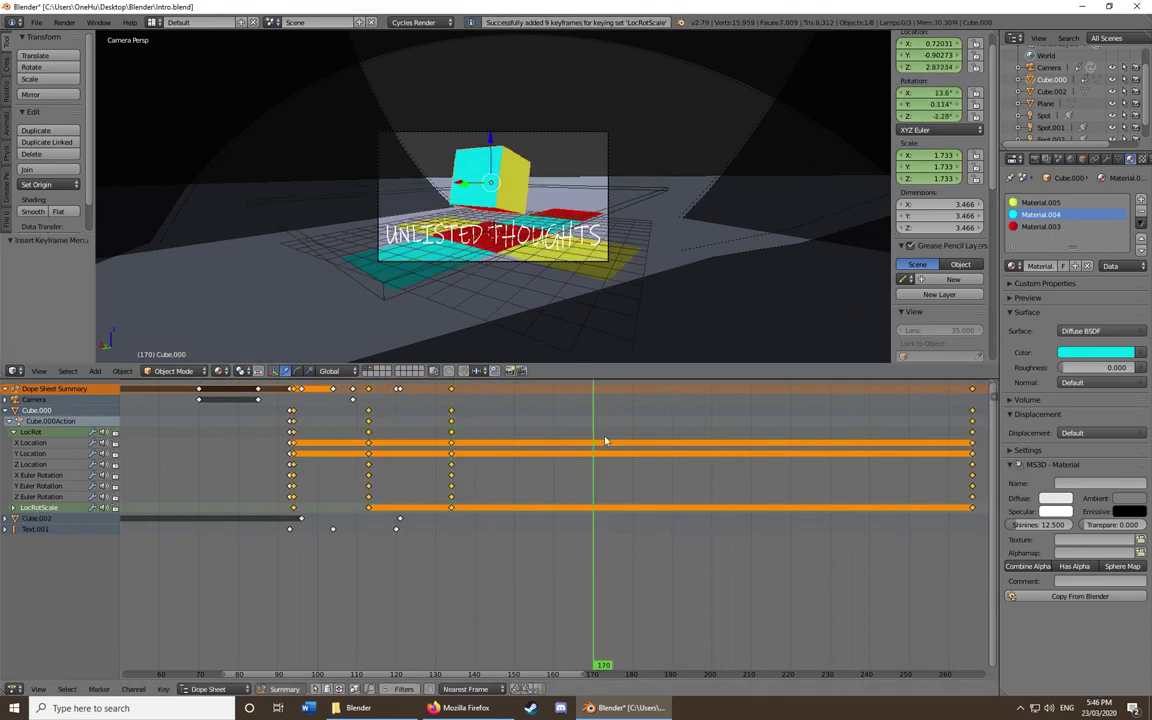
key("g")
key("z")
left_click(645, 175)
key("i")
scroll(700, 200, "down", 10, "alt")
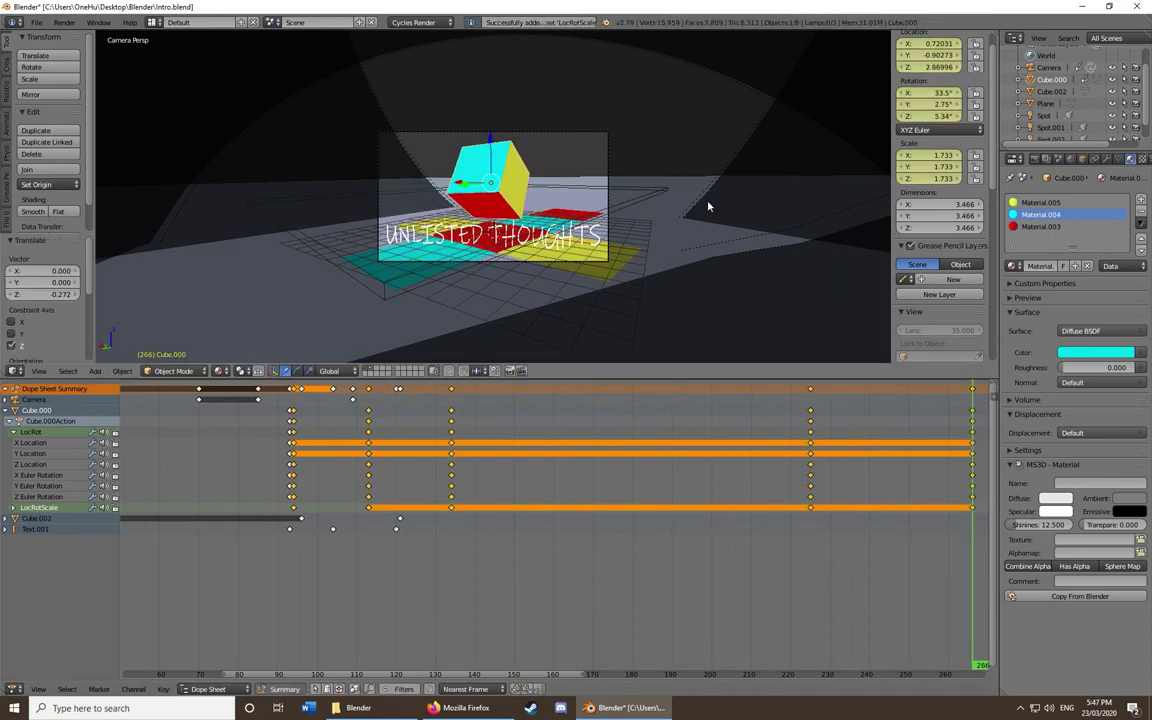
left_click(640, 195)
key("i")
key("ctrl+z")
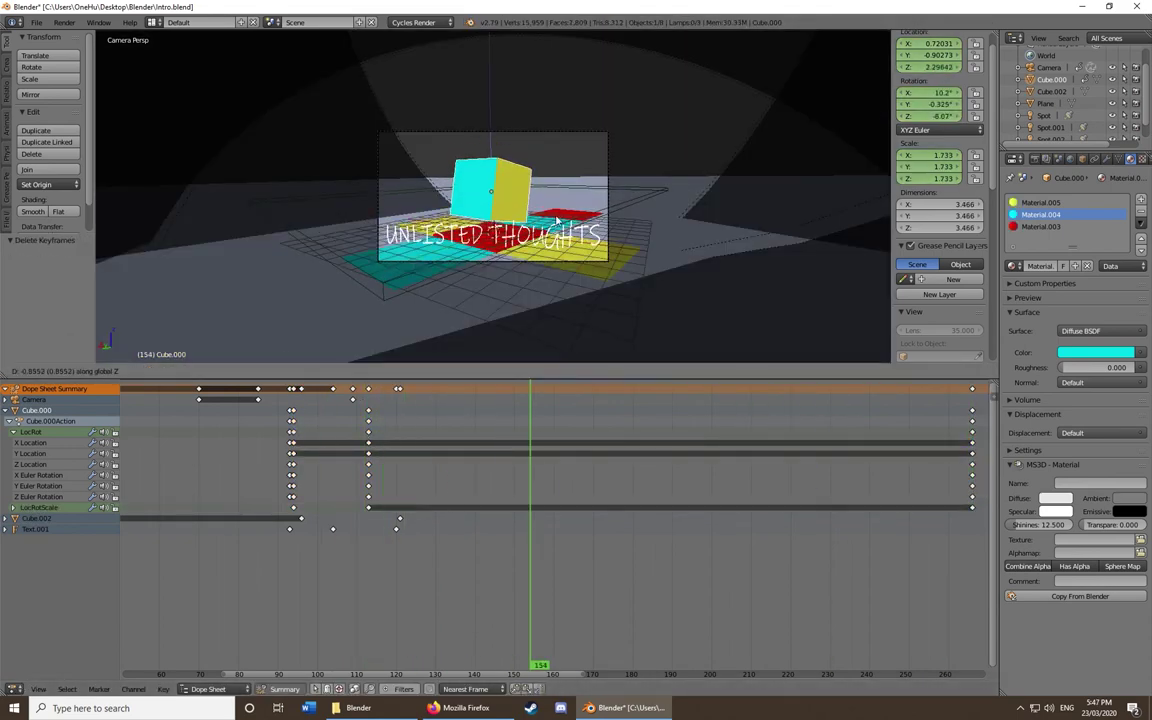
key("ctrl+z")
key("alt+a")
Change the cube keyframes' interpolation and switch the bottom area to the Timeline
key("t")
left_click(780, 430)
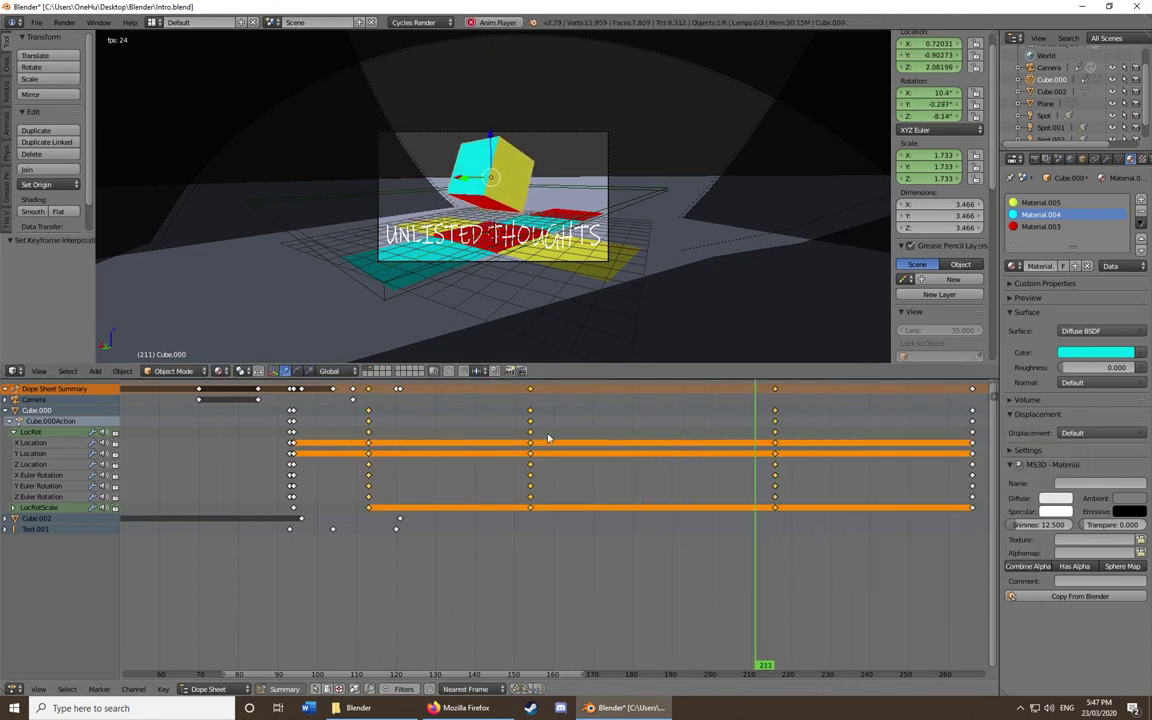
left_click(14, 689)
left_click(40, 605)
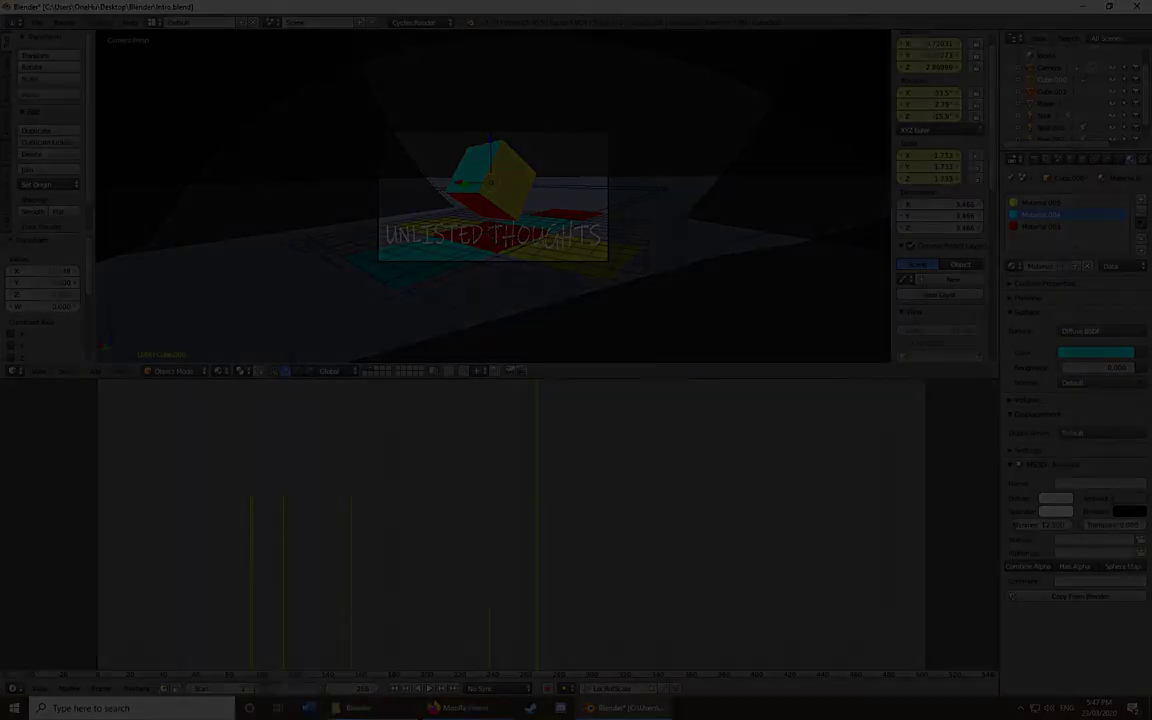